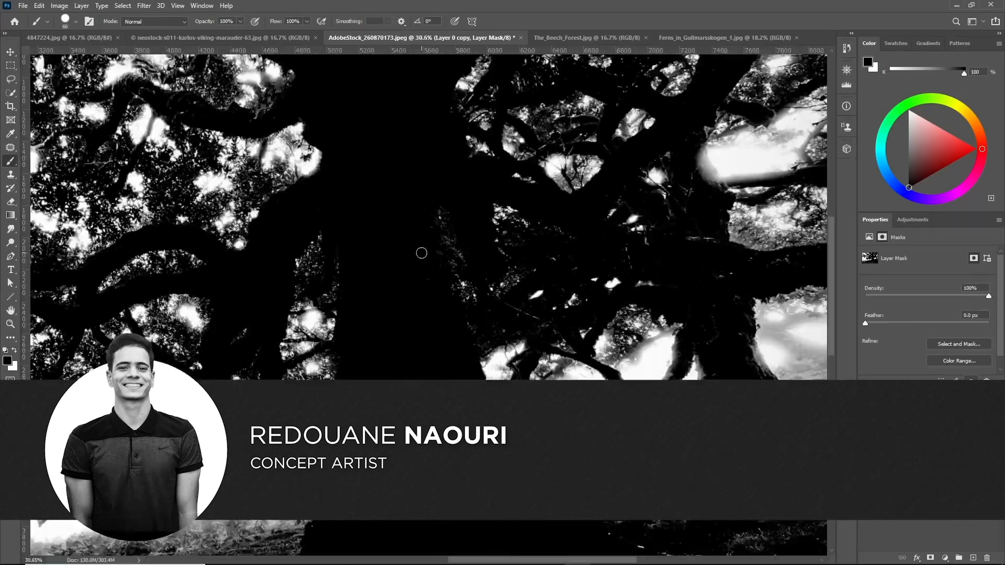
key(ctrl+l)
drag(663, 316, 687, 322)
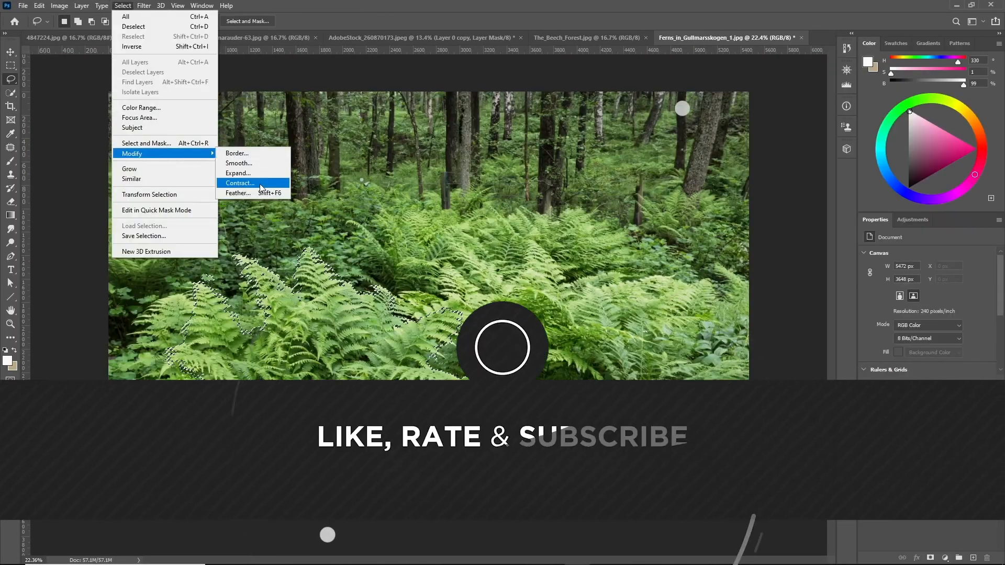
click(261, 183)
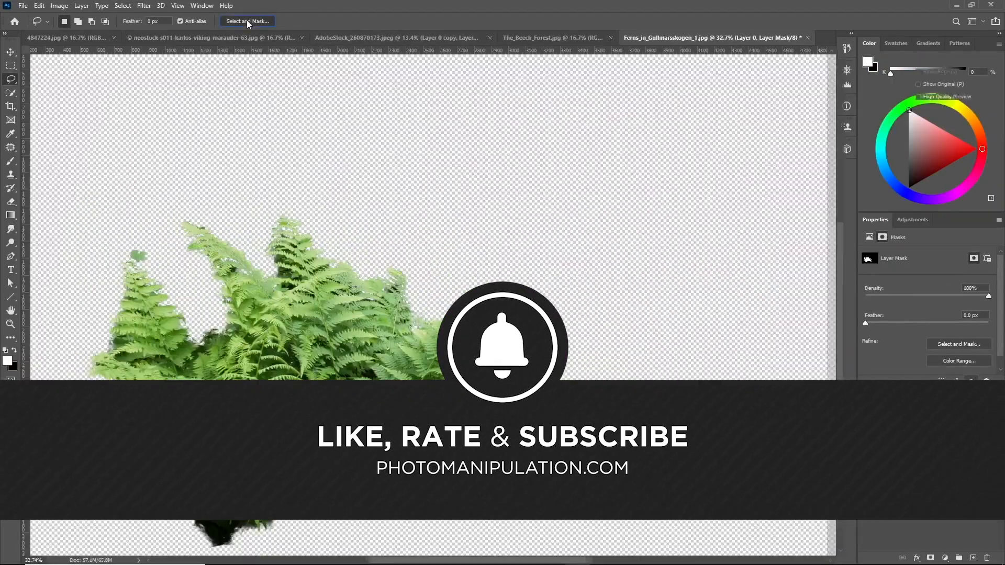
click(249, 21)
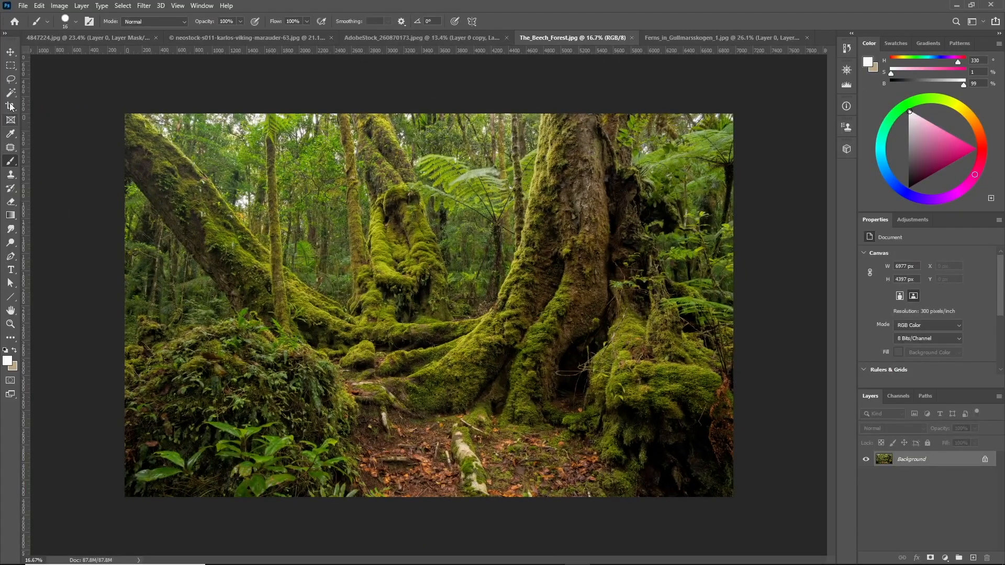
Pick the Lasso tool and zoom into the moss on the central tree trunk of the forest photo
key(l)
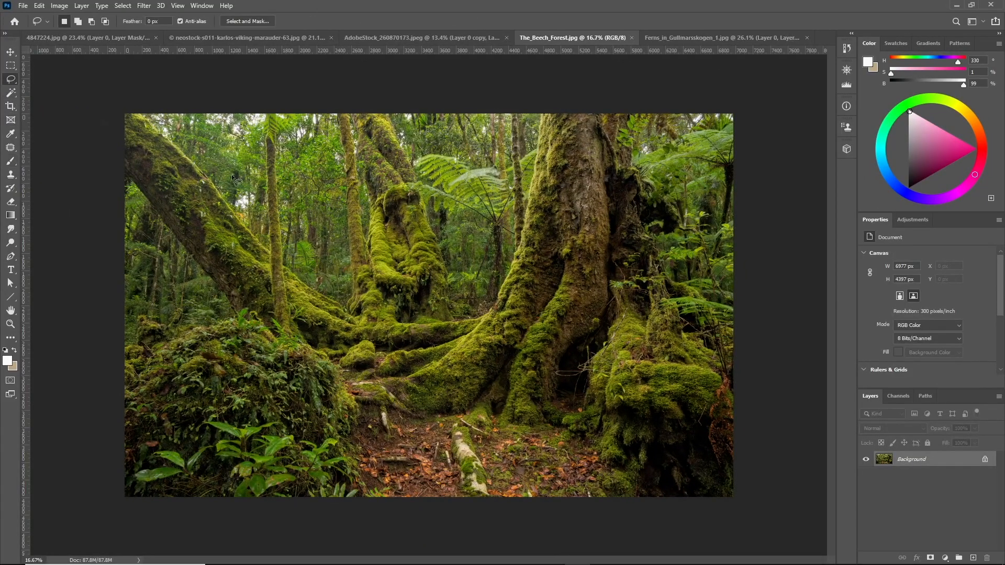
scroll(694, 346, up, 2)
scroll(674, 323, down, 4)
scroll(658, 325, up, 3)
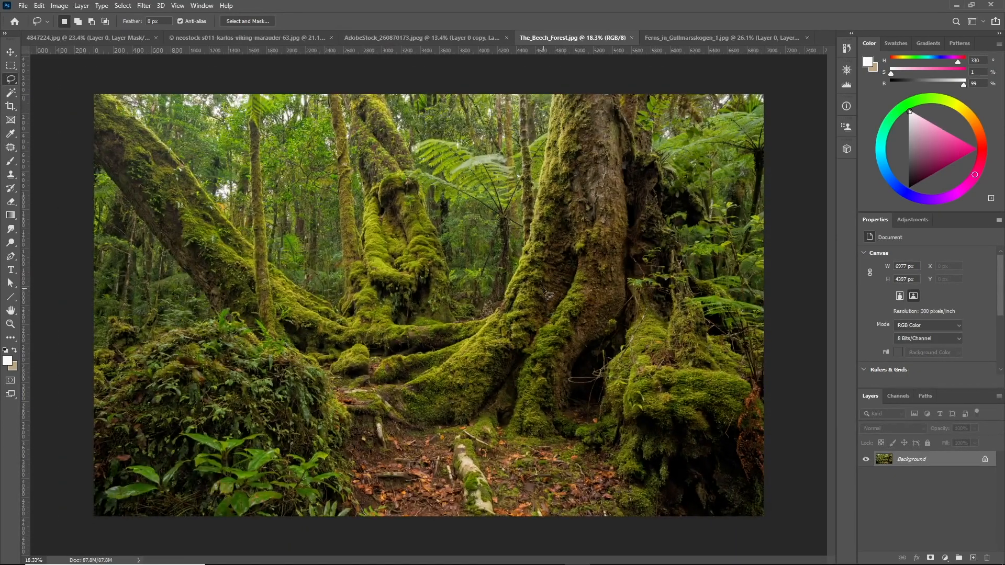
scroll(505, 311, up, 2)
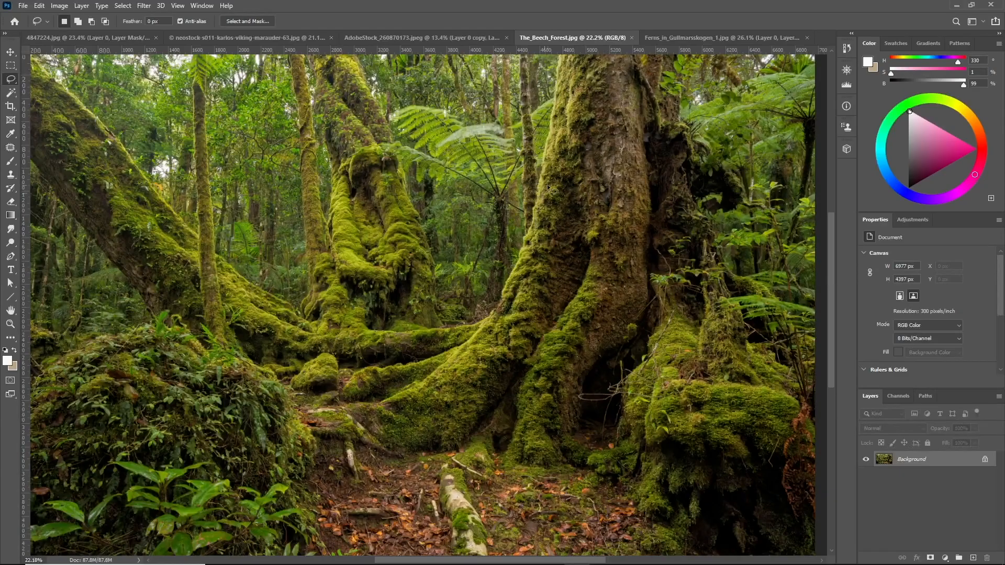
scroll(555, 175, up, 1)
scroll(551, 273, up, 20)
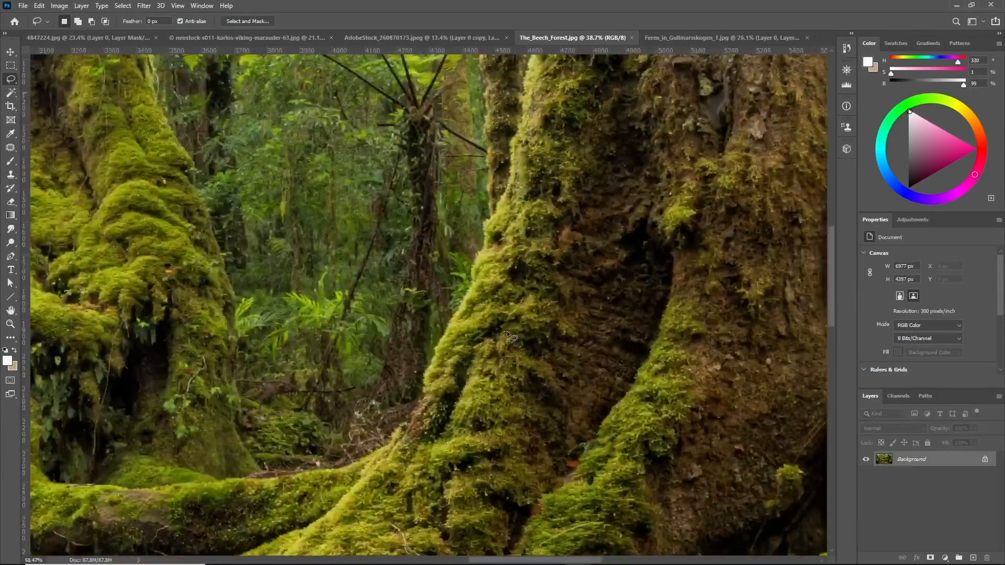
scroll(365, 419, up, 3)
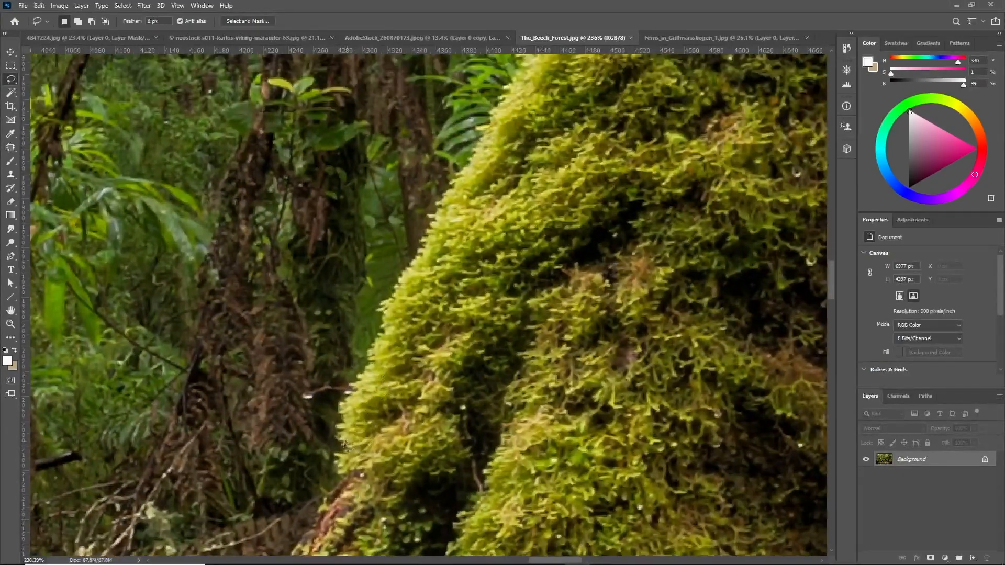
Try small freehand Lasso selections along the moss edge, deselecting them, and zoom back out
mouse_move(400, 290)
mouse_down()
mouse_move(528, 74)
mouse_move(512, 285)
mouse_move(428, 390)
mouse_up()
key(ctrl+d)
scroll(385, 367, up, 5)
scroll(384, 267, up, 6)
mouse_move(385, 299)
mouse_down()
mouse_move(518, 73)
mouse_move(482, 338)
mouse_up()
scroll(482, 339, down, 11)
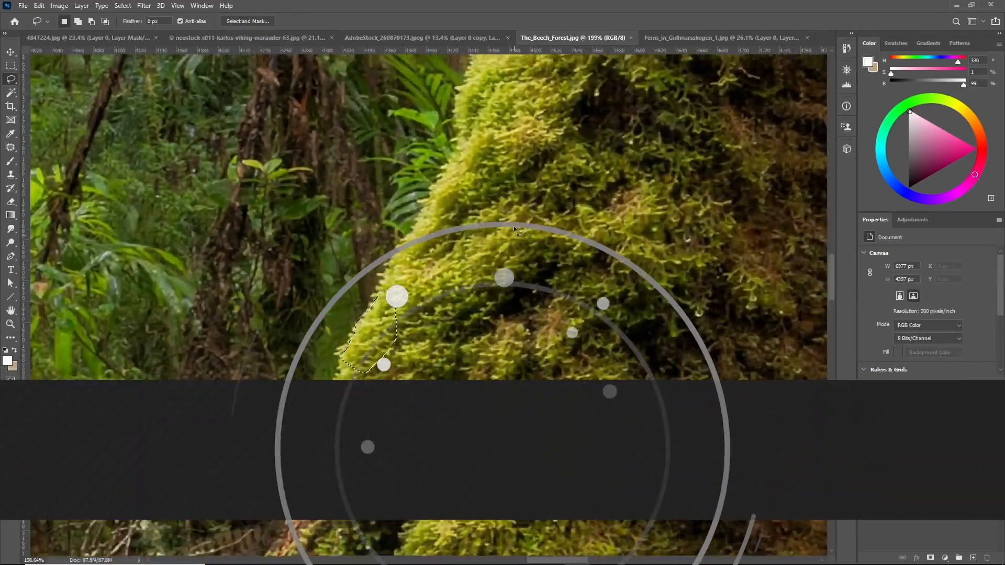
scroll(514, 229, down, 5)
scroll(446, 293, down, 8)
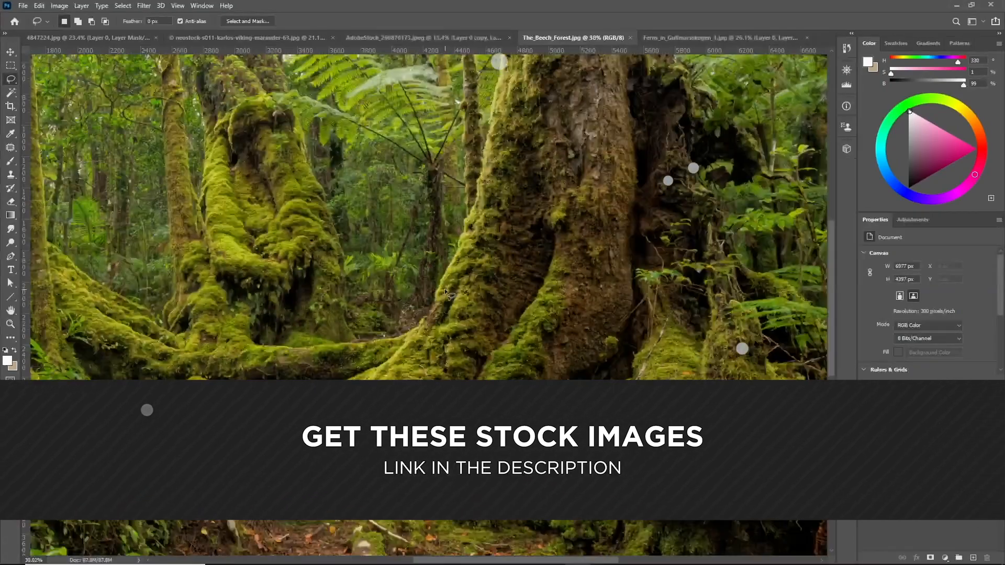
scroll(446, 294, down, 2)
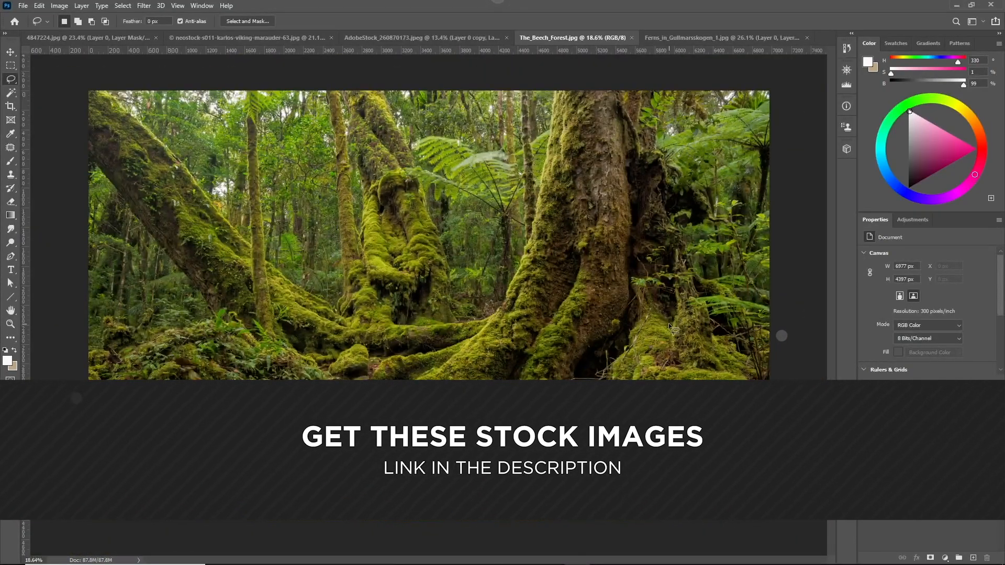
Draw several freehand Lasso strokes across the central trees, then deselect them
scroll(565, 366, up, 4)
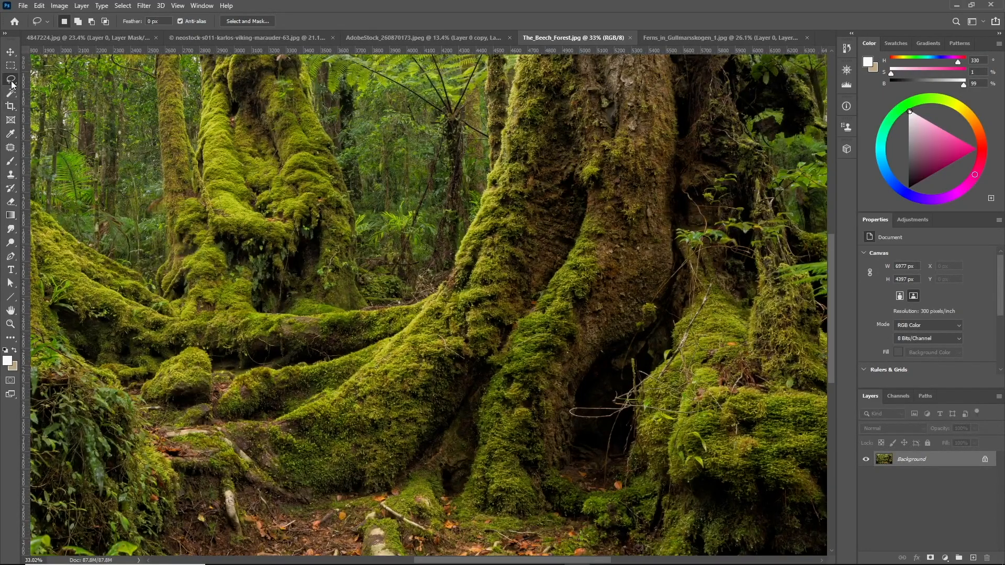
scroll(457, 359, down, 3)
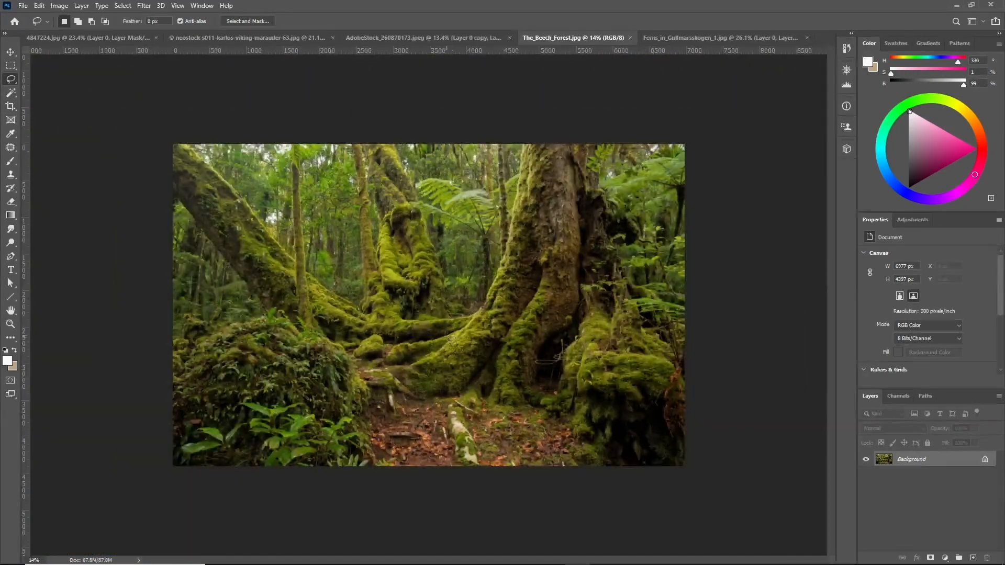
scroll(450, 366, up, 4)
right_click(17, 80)
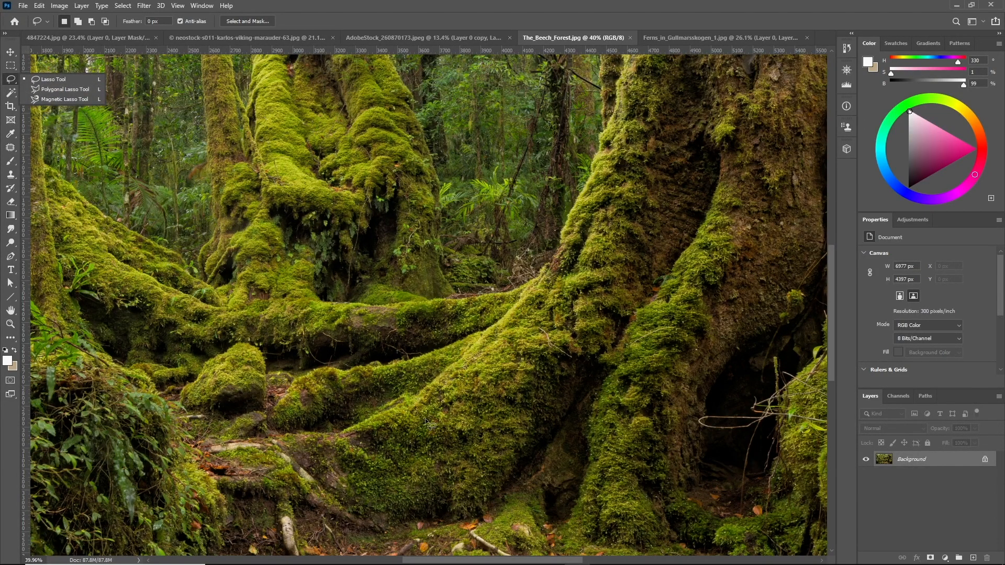
click(367, 275)
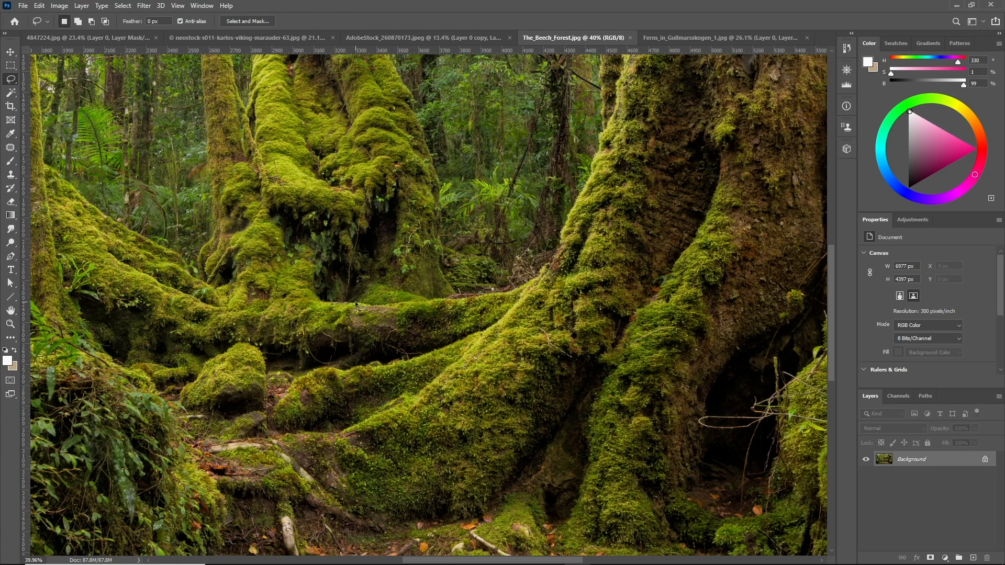
mouse_move(361, 303)
mouse_down()
mouse_move(339, 279)
mouse_move(362, 245)
mouse_move(387, 237)
mouse_move(375, 184)
mouse_move(320, 146)
mouse_move(477, 133)
mouse_move(555, 213)
mouse_move(513, 242)
mouse_move(677, 236)
mouse_move(544, 274)
mouse_move(652, 294)
mouse_move(544, 344)
mouse_move(561, 385)
mouse_move(652, 435)
mouse_move(478, 387)
mouse_move(453, 448)
mouse_up()
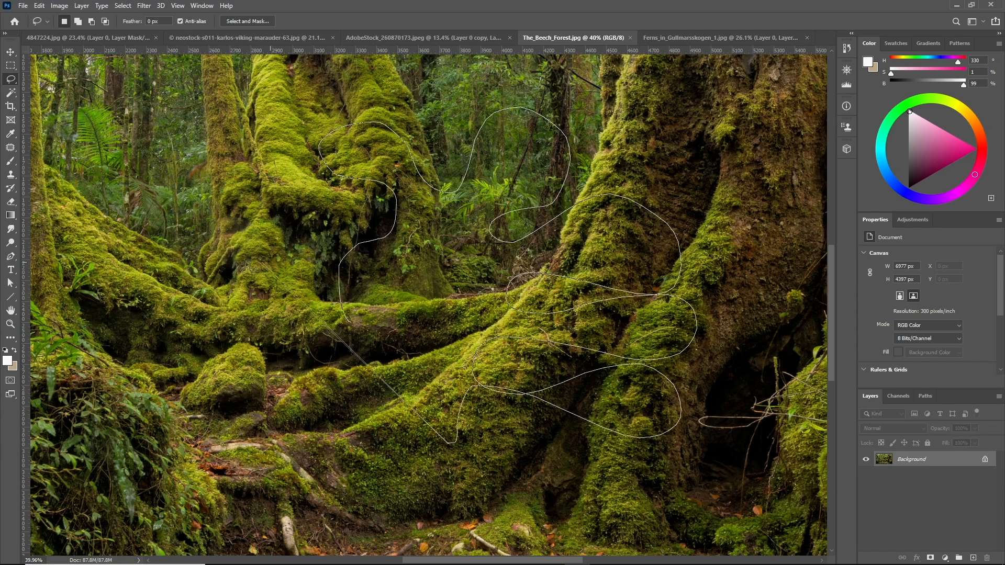
mouse_move(240, 230)
mouse_down()
mouse_move(178, 202)
mouse_move(191, 93)
mouse_move(246, 105)
mouse_move(326, 293)
mouse_move(387, 401)
mouse_move(455, 435)
mouse_move(495, 419)
mouse_move(560, 419)
mouse_move(647, 448)
mouse_move(686, 408)
mouse_move(662, 372)
mouse_move(593, 375)
mouse_move(529, 397)
mouse_move(461, 374)
mouse_move(524, 340)
mouse_move(662, 364)
mouse_move(691, 309)
mouse_move(505, 306)
mouse_up()
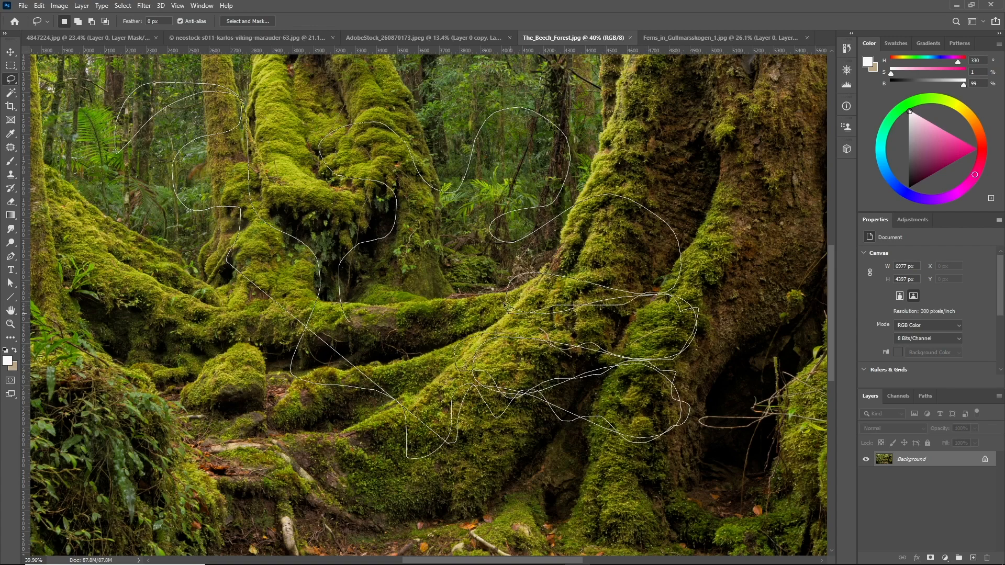
mouse_move(536, 271)
mouse_down()
mouse_move(685, 288)
mouse_move(681, 248)
mouse_move(617, 194)
mouse_move(573, 223)
mouse_move(504, 241)
mouse_move(504, 212)
mouse_move(550, 212)
mouse_move(576, 142)
mouse_move(541, 133)
mouse_move(503, 101)
mouse_move(483, 148)
mouse_move(460, 169)
mouse_move(450, 205)
mouse_move(434, 211)
mouse_move(438, 312)
mouse_move(430, 303)
mouse_move(460, 316)
mouse_move(471, 294)
mouse_move(451, 289)
mouse_move(433, 183)
mouse_move(365, 113)
mouse_up()
mouse_move(320, 152)
mouse_down()
mouse_move(385, 194)
mouse_move(375, 244)
mouse_move(330, 278)
mouse_move(402, 313)
mouse_up()
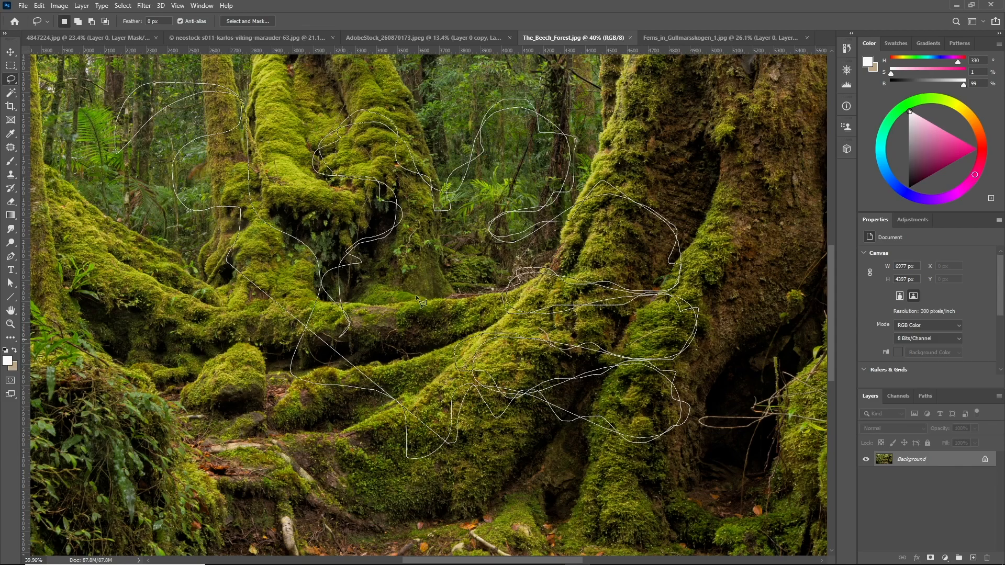
scroll(396, 308, down, 5)
key(ctrl+d)
scroll(471, 320, down, 3)
scroll(603, 336, up, 2)
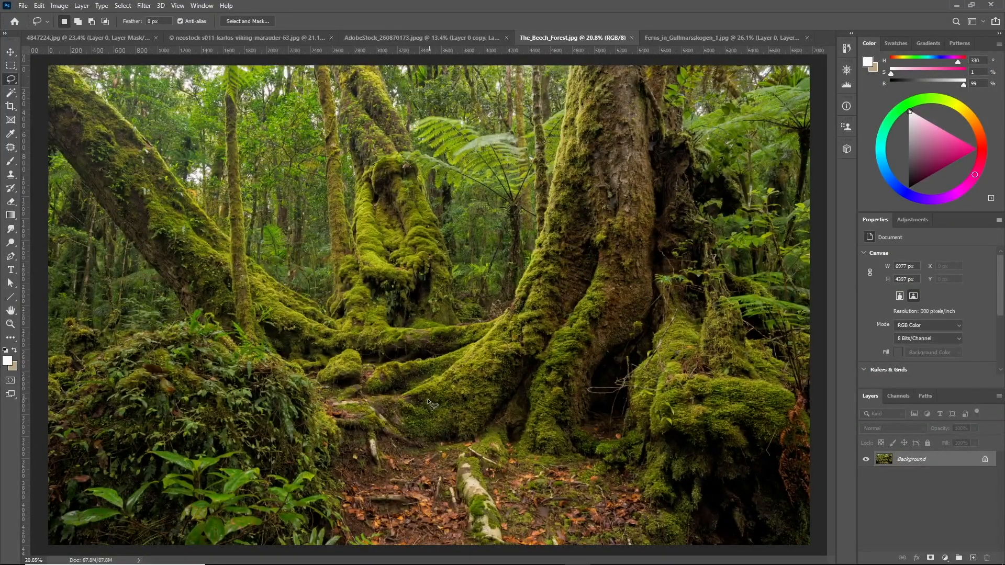
Lasso-select the large mossy trunk and roots on the right side and open Select and Mask
mouse_move(366, 393)
mouse_down()
mouse_move(393, 364)
mouse_move(484, 338)
mouse_move(515, 309)
mouse_move(542, 258)
mouse_up()
mouse_move(548, 218)
mouse_down()
mouse_move(571, 63)
mouse_move(689, 66)
mouse_move(685, 142)
mouse_move(733, 184)
mouse_move(738, 210)
mouse_move(696, 211)
mouse_move(725, 267)
mouse_move(766, 293)
mouse_move(810, 353)
mouse_move(832, 433)
mouse_move(797, 534)
mouse_move(702, 542)
mouse_move(655, 502)
mouse_move(594, 410)
mouse_move(558, 447)
mouse_move(520, 450)
mouse_move(511, 432)
mouse_move(451, 451)
mouse_move(373, 406)
mouse_up()
click(247, 21)
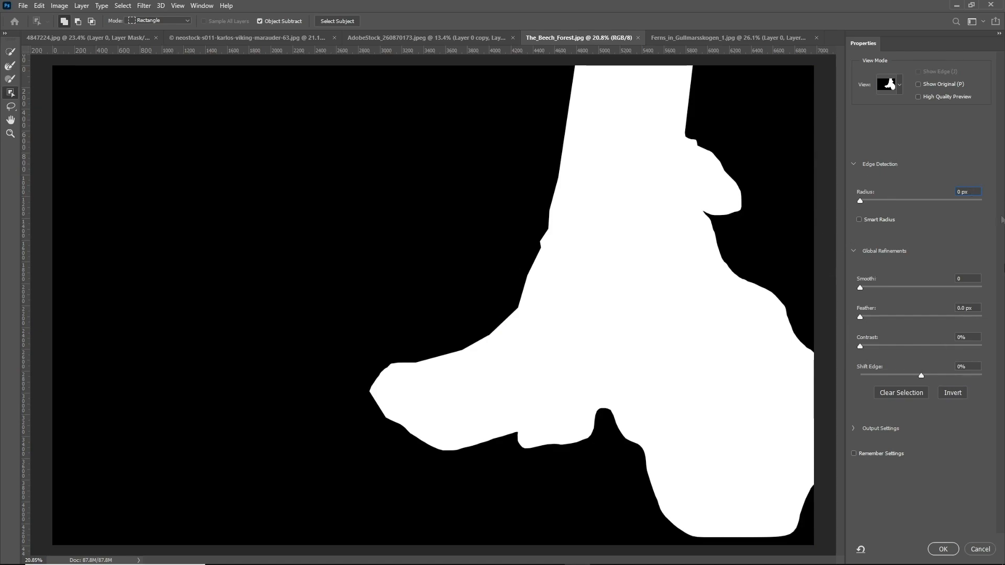
Set the Edge Detection radius to 30 px
double_click(972, 192)
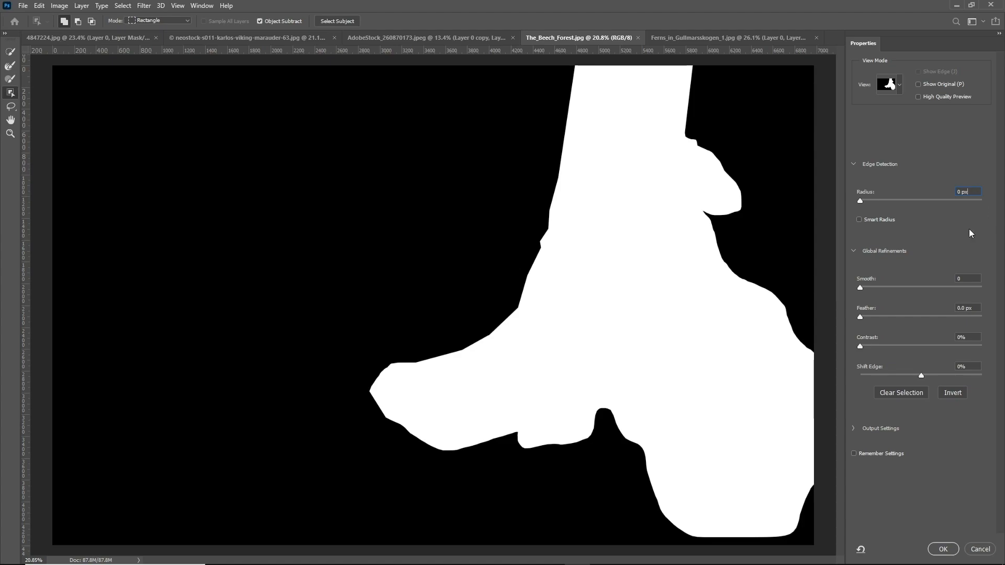
key(shift+Up)
key(shift+Up)
key(shift+Up)
text(0)
key(Return)
key(Up)
key(Up)
key(Up)
key(Up)
key(Up)
key(Down)
key(Down)
key(Down)
key(Down)
key(Down)
key(Return)
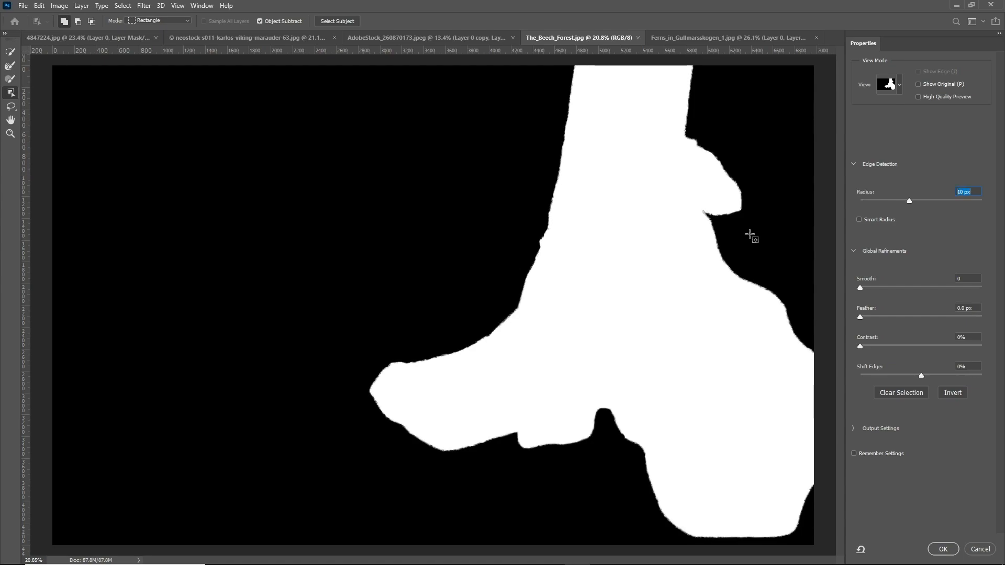
key(Return)
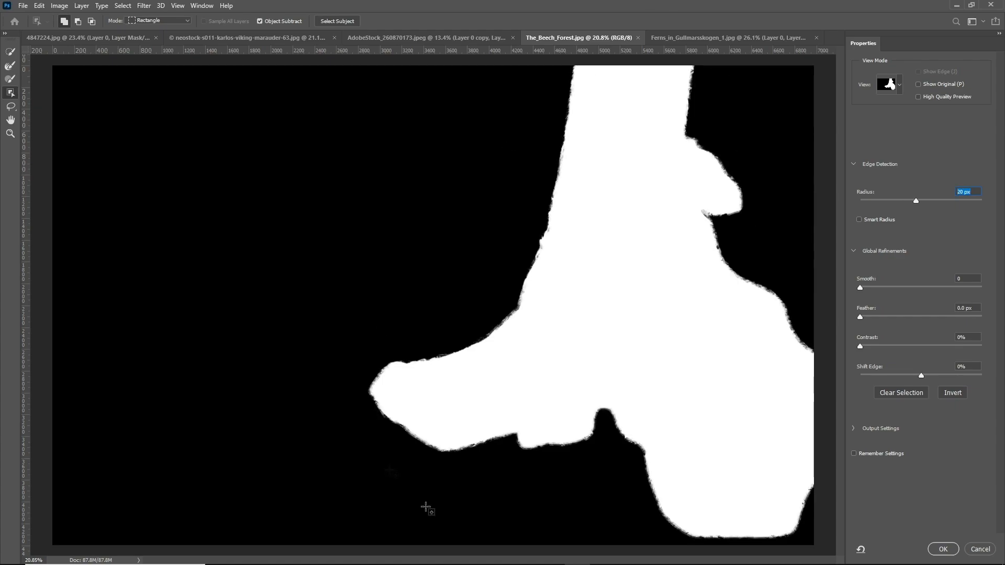
text(30)
key(Return)
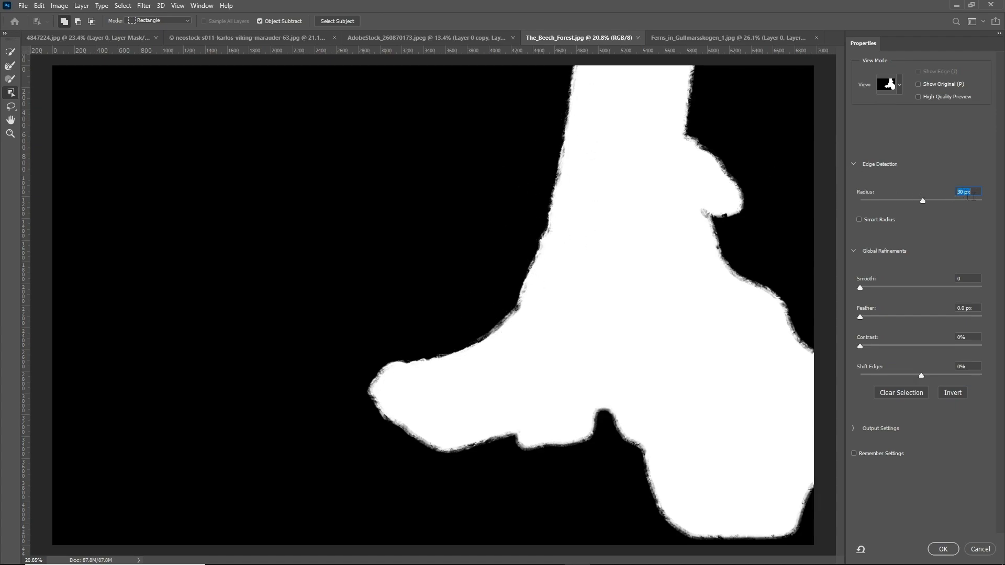
Set the Contrast to 50% and the Smooth value to 10
click(971, 338)
key(shift+Up)
key(shift+Up)
key(shift+Up)
key(shift+Up)
key(shift+Up)
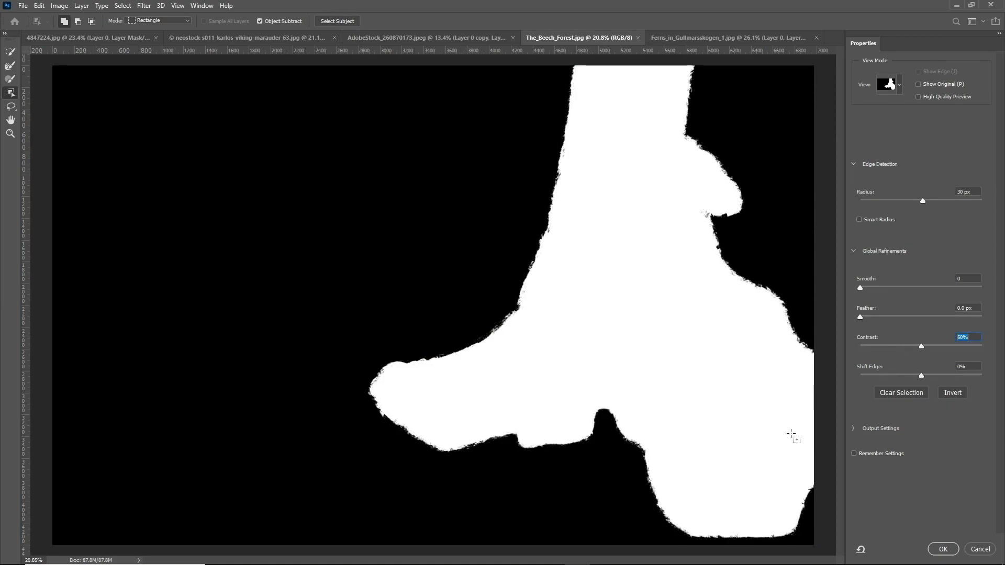
key(shift+Up)
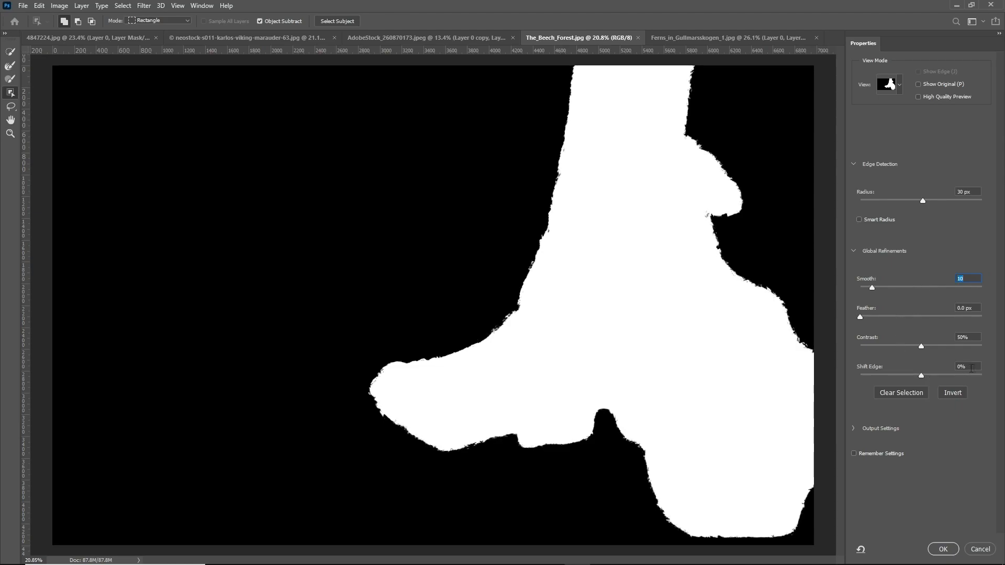
Set Shift Edge to +10% and apply the refined selection
click(971, 366)
text(-10)
key(Return)
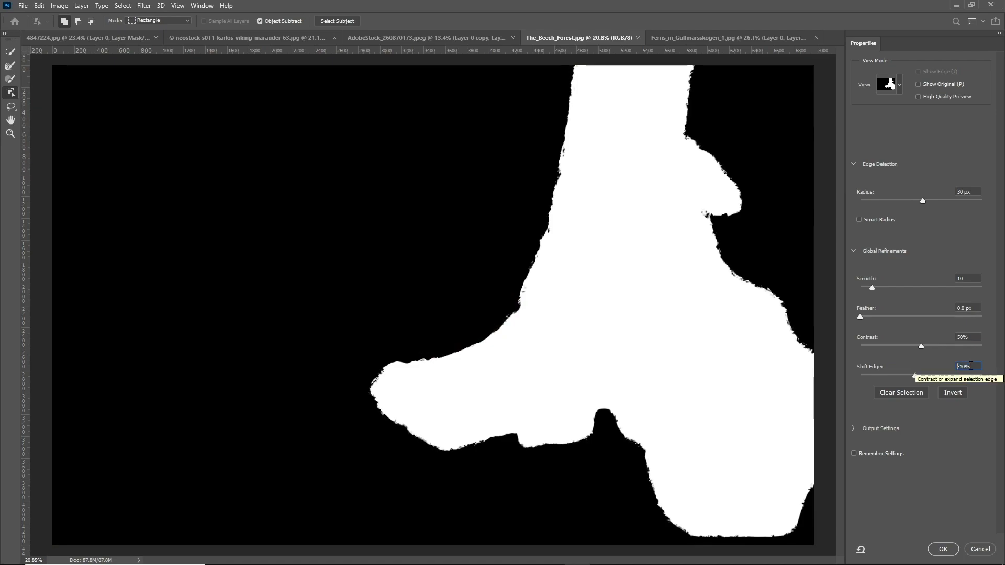
text(0)
key(Return)
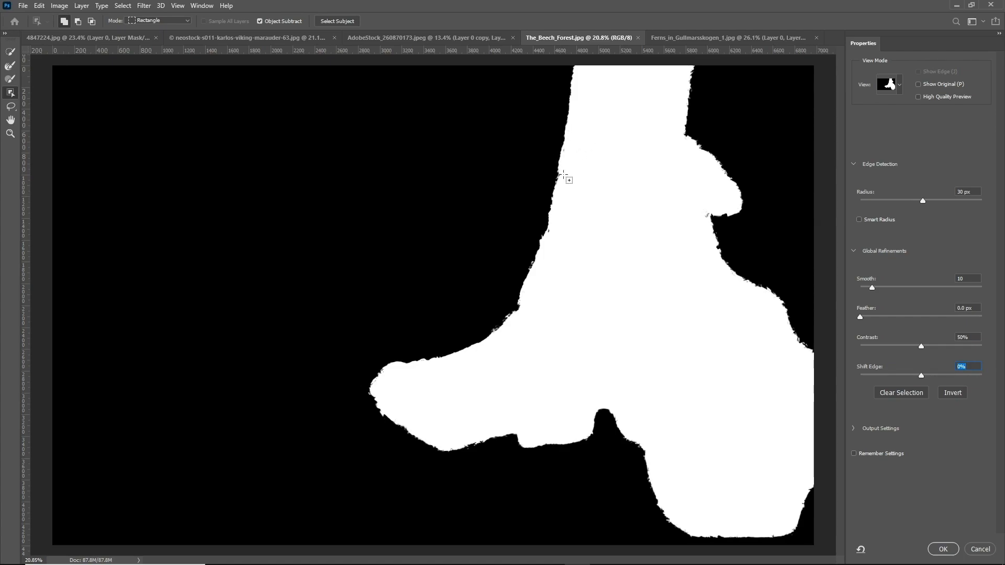
text(-20)
key(Return)
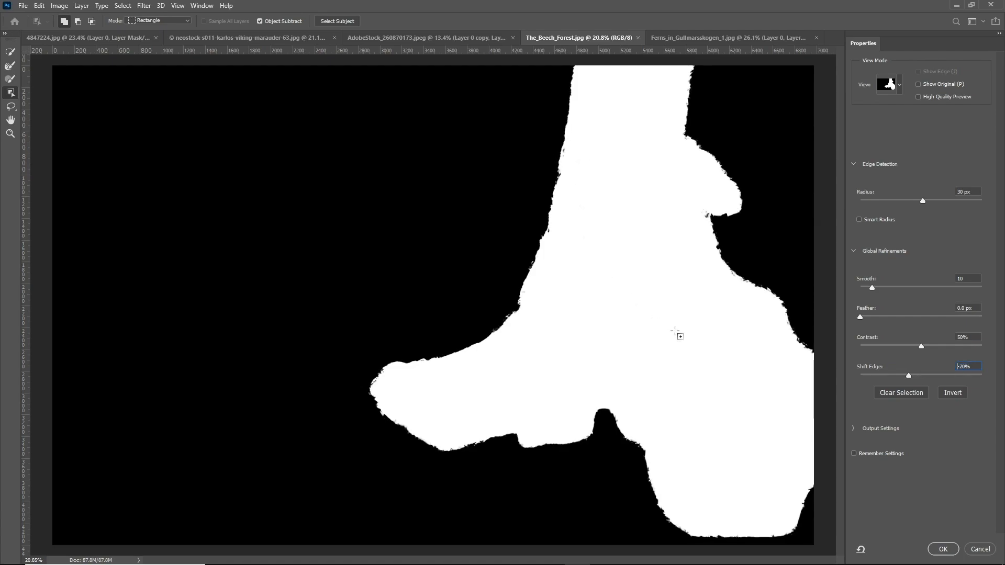
text(10)
key(Return)
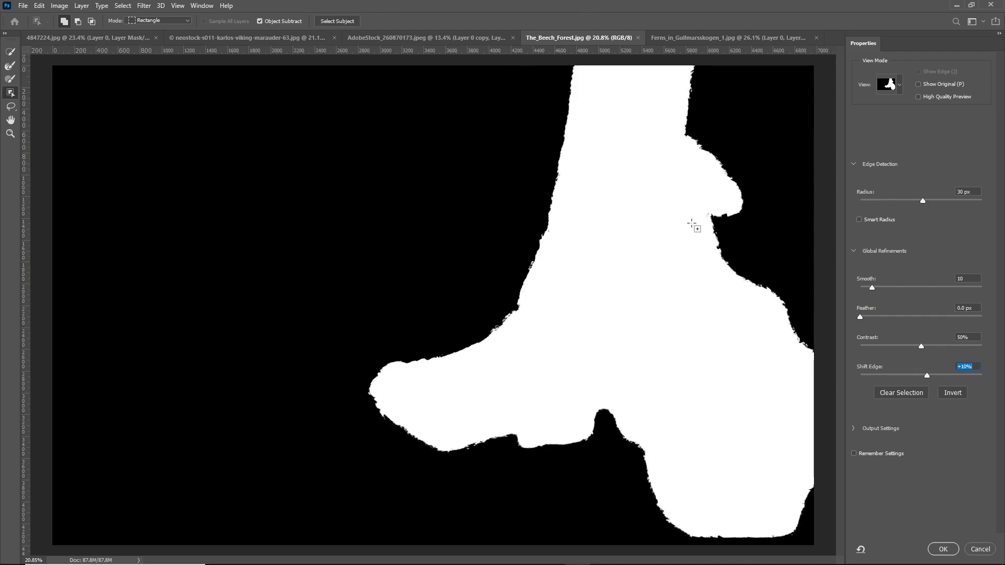
click(944, 548)
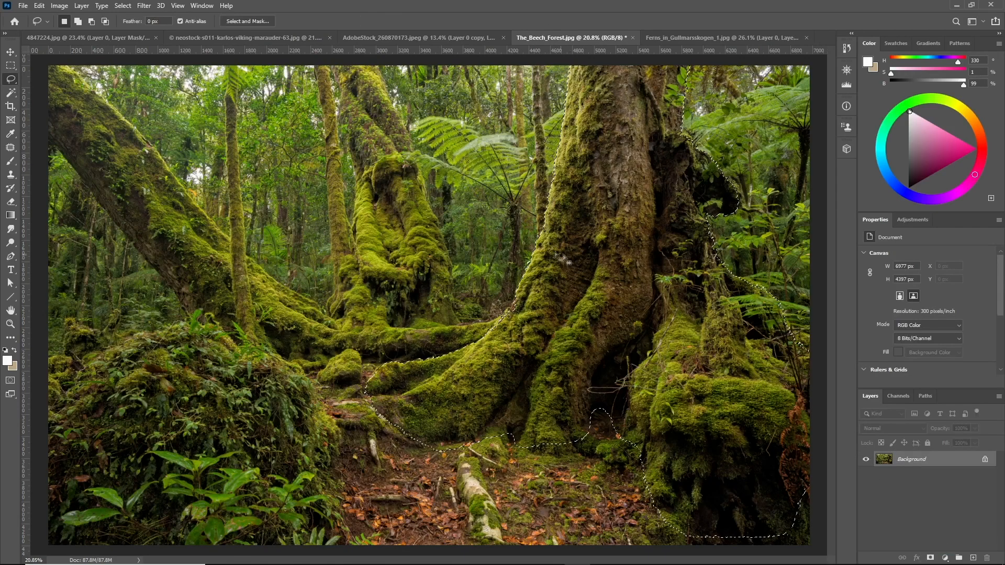
Reopen Select and Mask on the selection and set the Edge Detection radius to 20 px
click(247, 22)
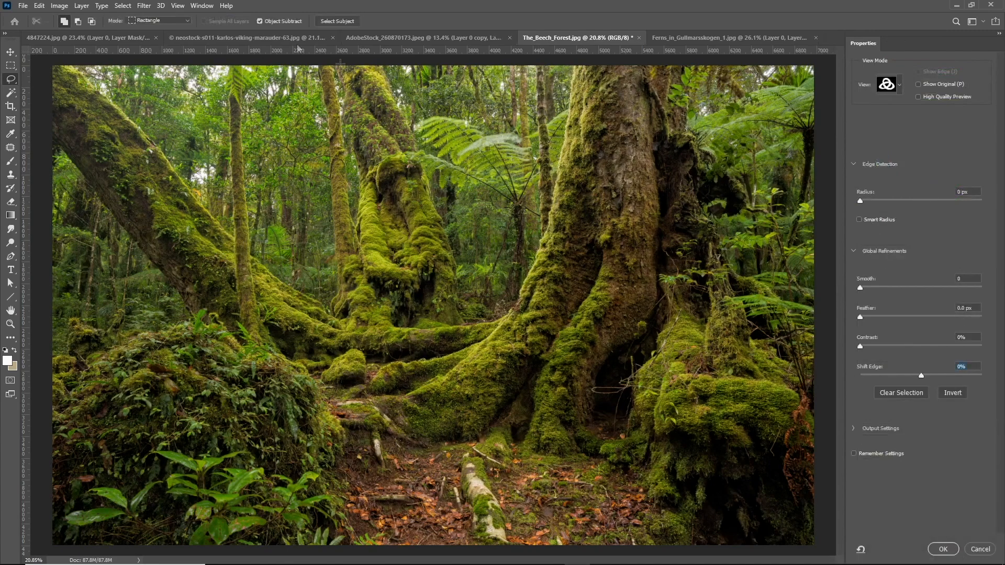
click(974, 194)
text(20)
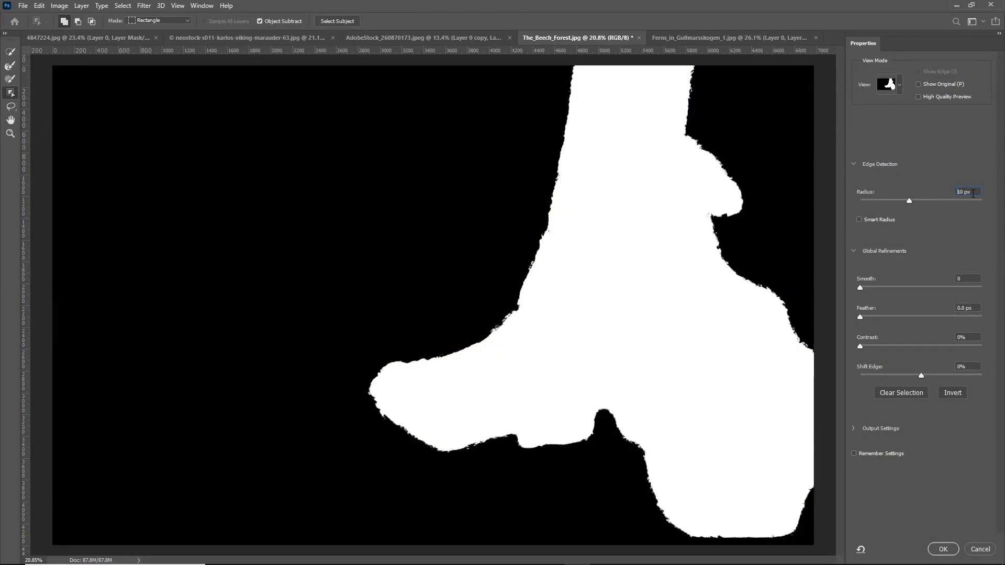
key(Return)
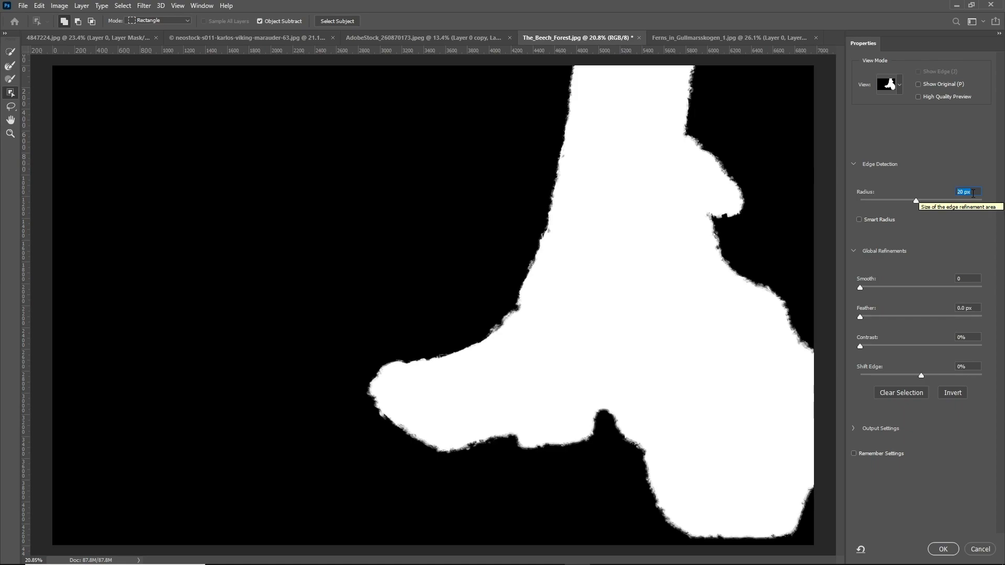
click(973, 342)
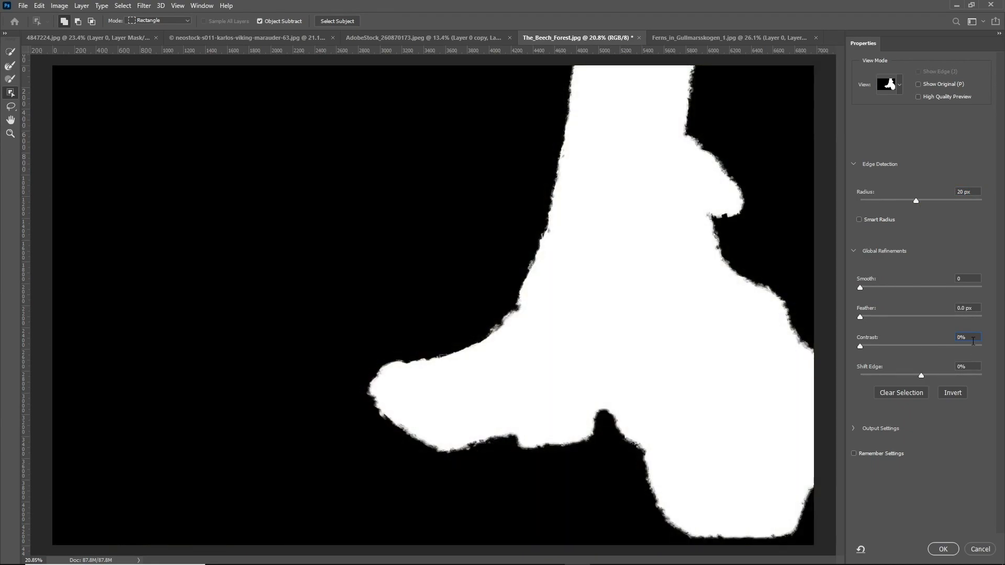
Raise the Contrast to 40% and apply the refined selection
key(shift+Up)
key(shift+Up)
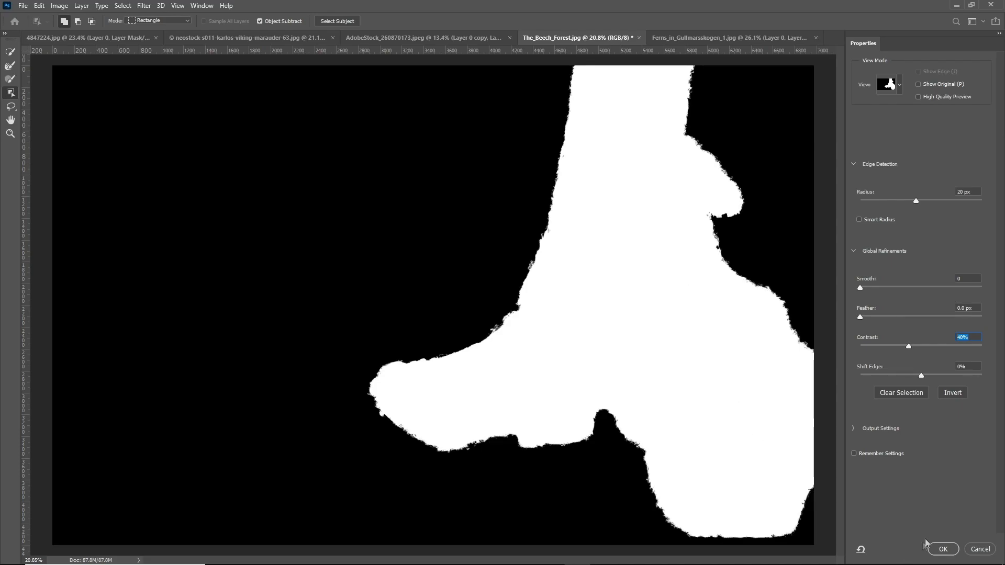
click(943, 549)
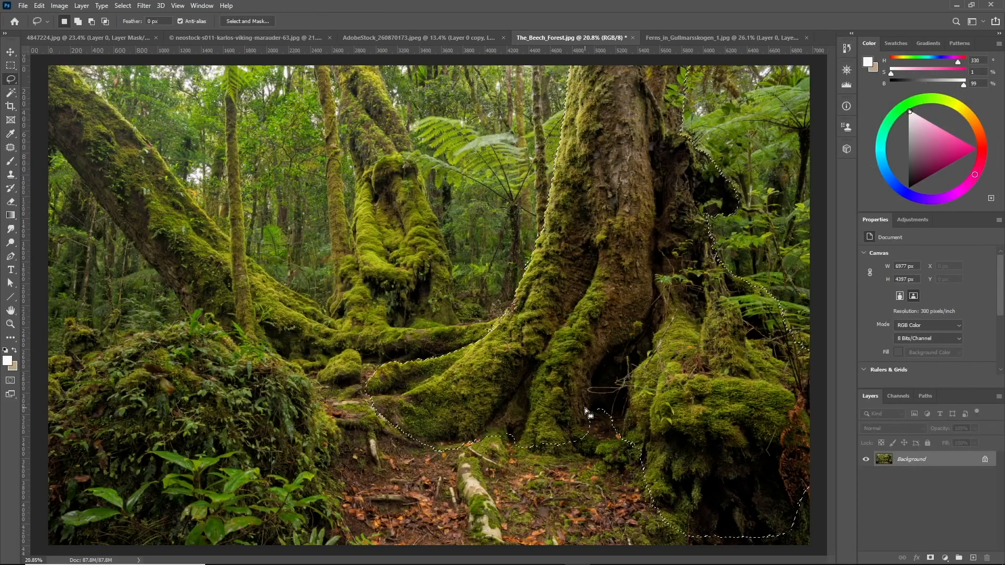
Add a layer mask from the selection to cut out the tree
click(930, 558)
scroll(675, 216, down, 4)
scroll(636, 197, up, 2)
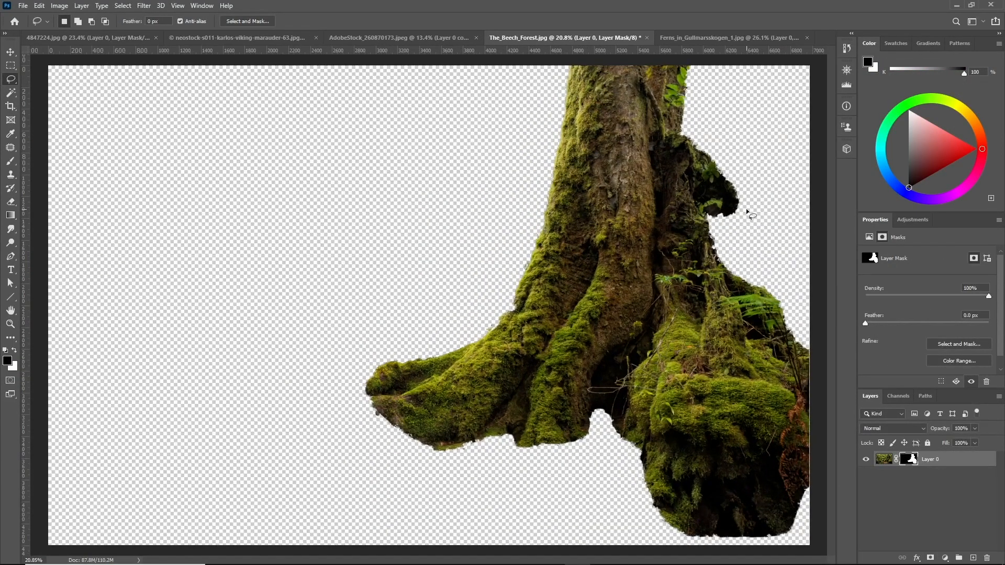
scroll(534, 242, up, 2)
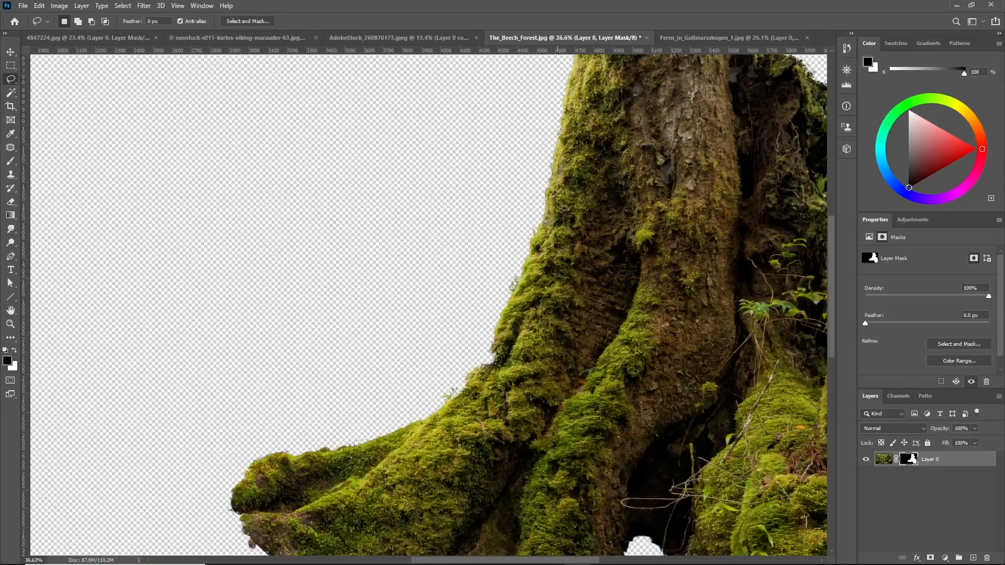
scroll(520, 293, down, 2)
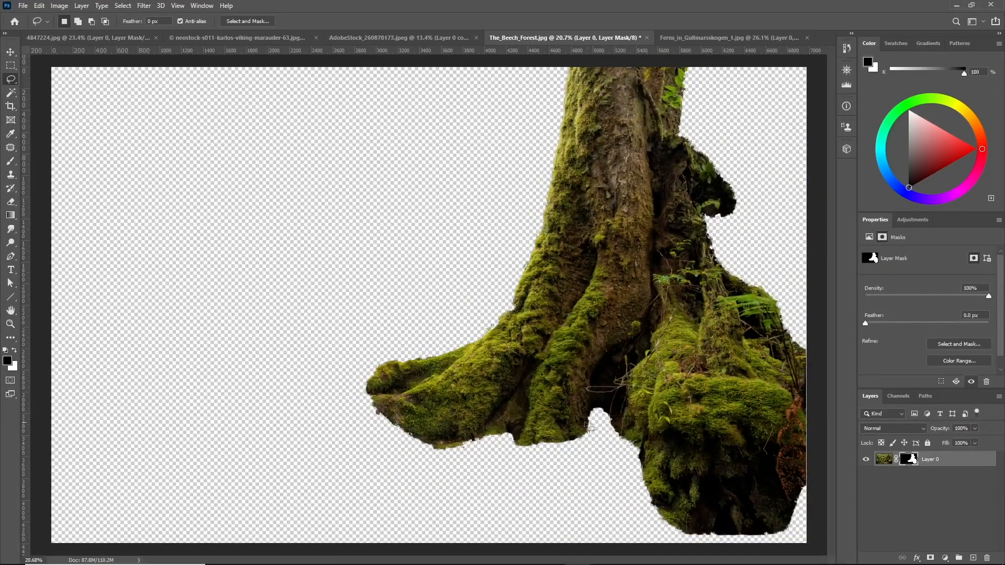
Lasso-select the rough mask edges along the tree's right side and along the bottom
scroll(636, 422, down, 1)
scroll(654, 450, up, 1)
mouse_move(411, 447)
mouse_down()
mouse_move(484, 432)
mouse_move(522, 386)
mouse_move(518, 419)
mouse_move(573, 445)
mouse_move(612, 386)
mouse_move(637, 487)
mouse_move(819, 497)
mouse_move(494, 486)
mouse_move(414, 449)
mouse_up()
mouse_move(785, 374)
mouse_down()
mouse_move(735, 315)
mouse_move(800, 337)
mouse_move(806, 366)
mouse_up()
mouse_move(717, 229)
mouse_down()
mouse_move(687, 179)
mouse_move(693, 132)
mouse_move(737, 210)
mouse_up()
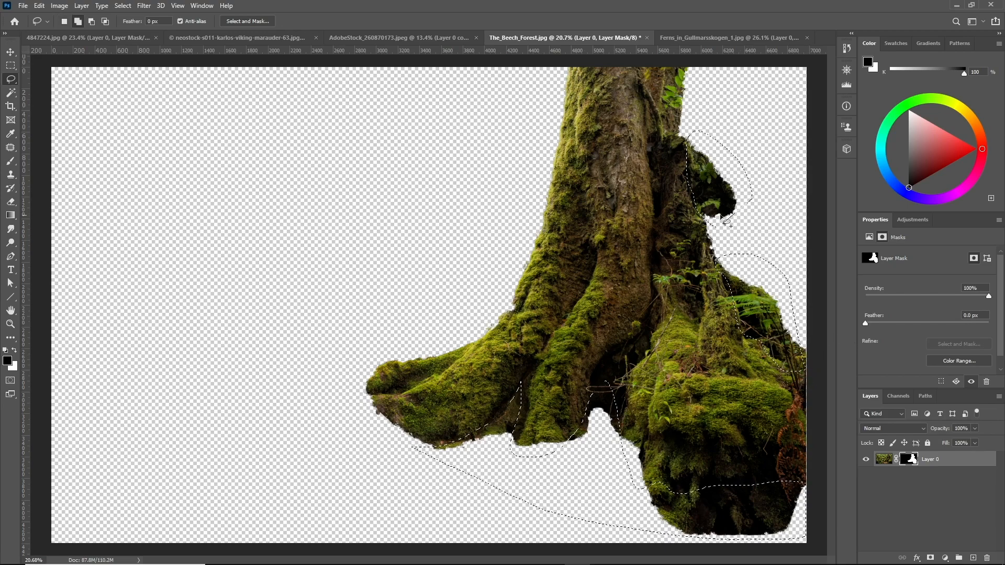
Open Select and Mask on the new selection and set the Edge Detection radius to 60 px
click(239, 23)
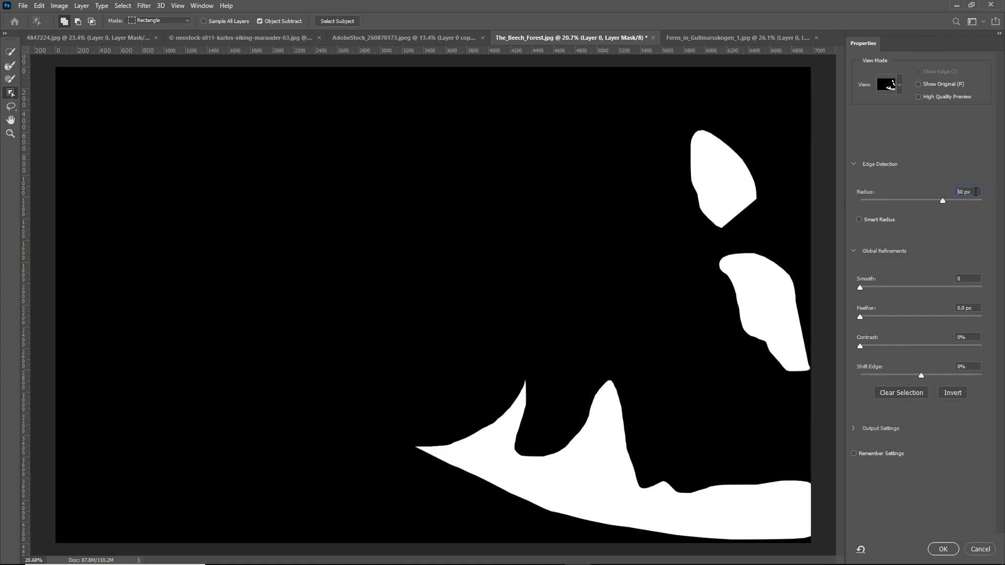
key(Return)
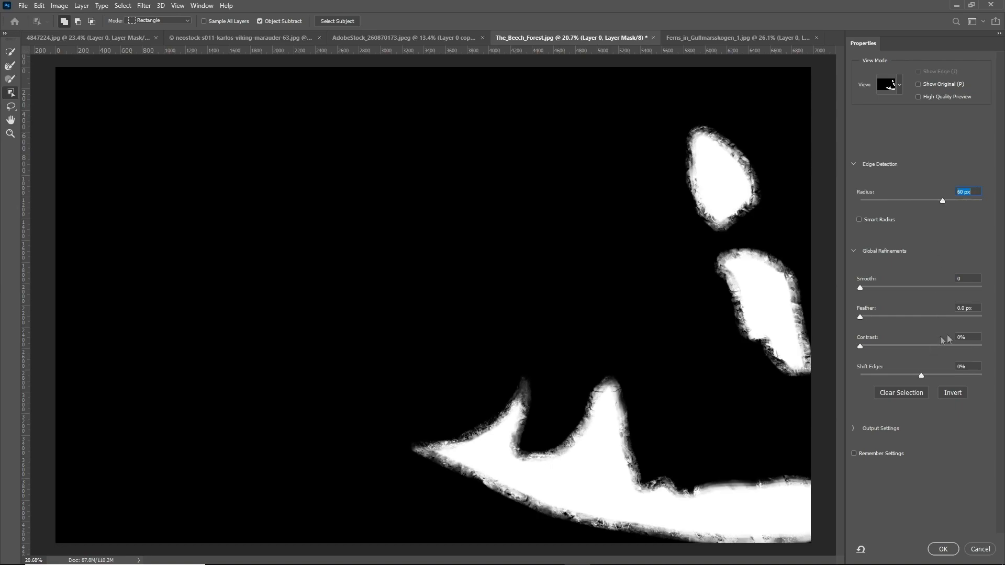
Set the Contrast to 30% and apply the refined selection
click(969, 338)
text(30)
key(Return)
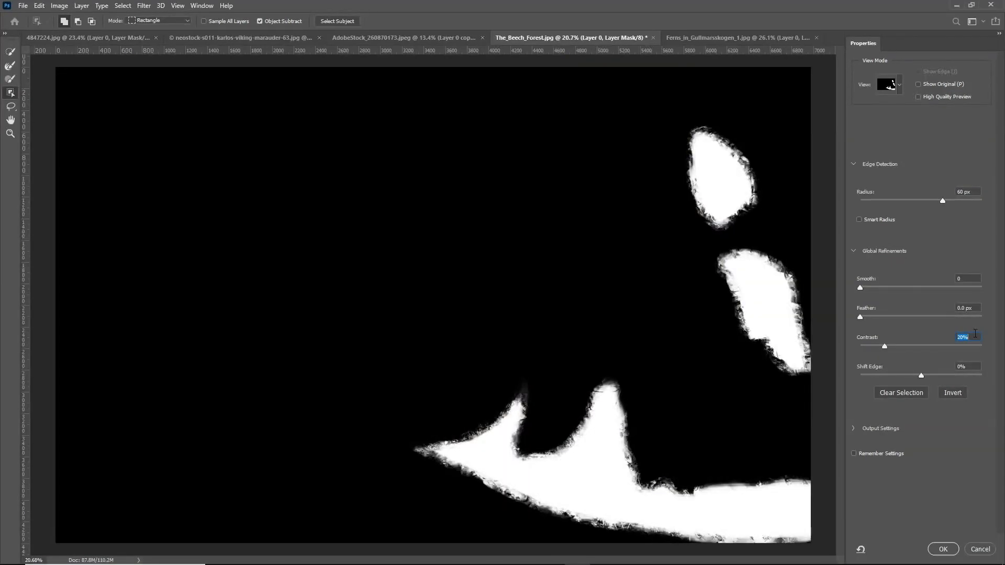
click(944, 549)
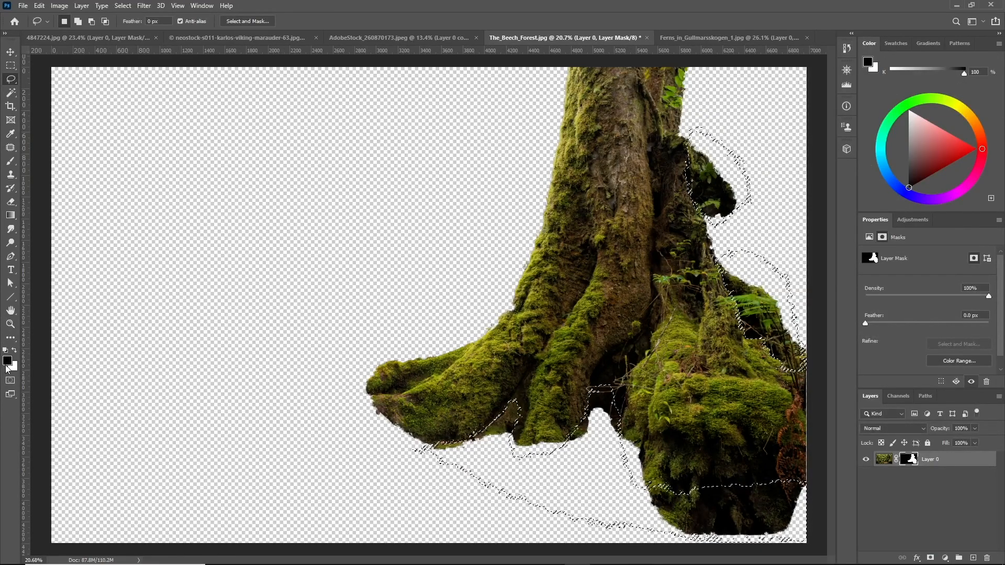
Swap the colours, fill the selected edge areas of the mask with black, and deselect
click(15, 350)
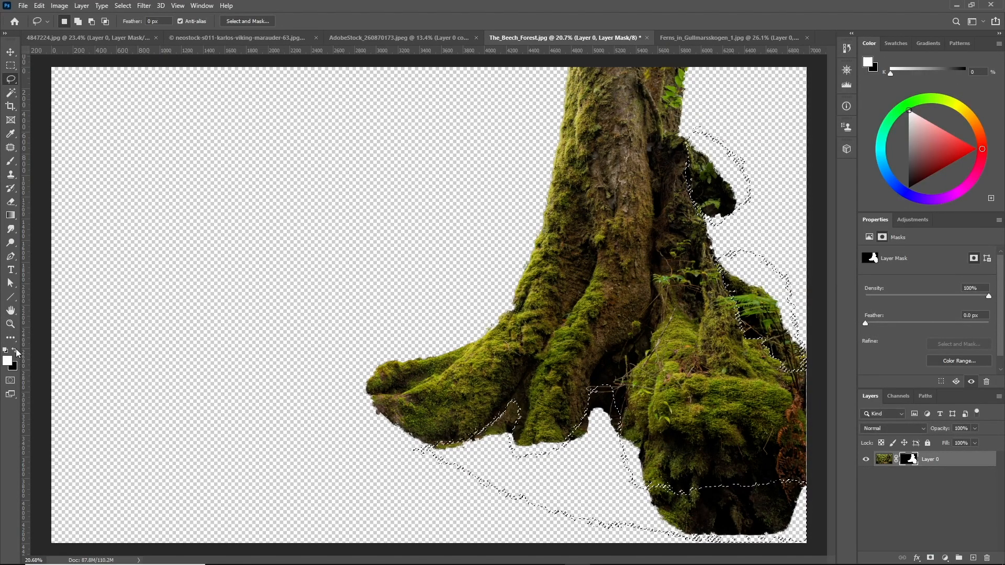
key(Delete)
key(ctrl+d)
scroll(274, 239, down, 1)
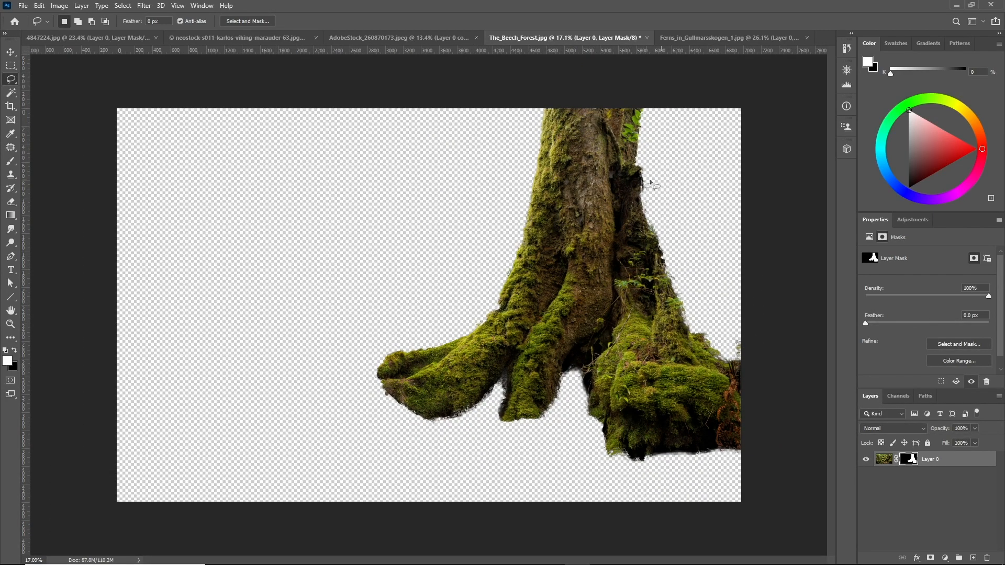
Create a new empty layer and move it below the tree layer
scroll(562, 195, up, 1)
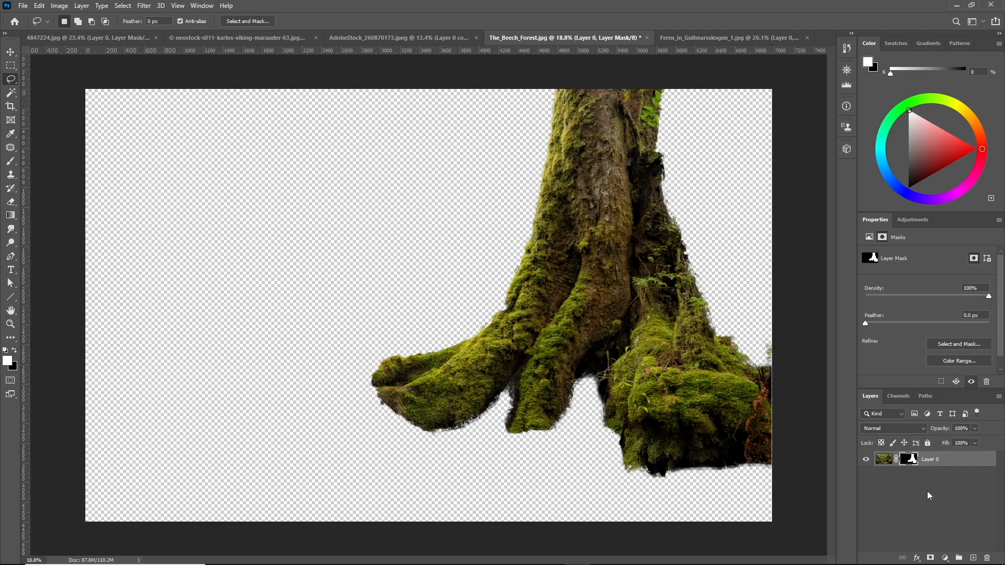
click(973, 558)
drag(945, 461, 953, 484)
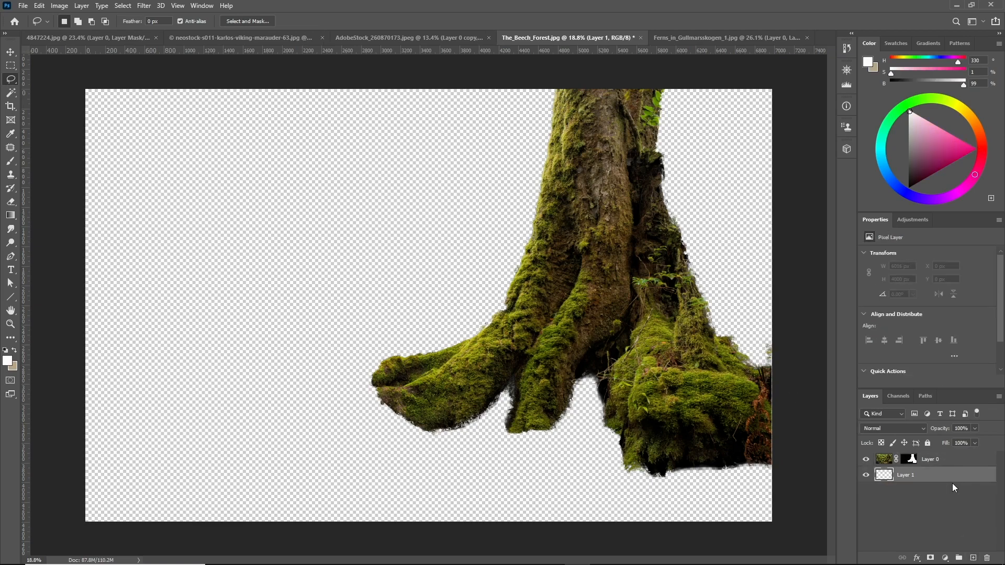
Fill the new layer with black
key(shift+F5)
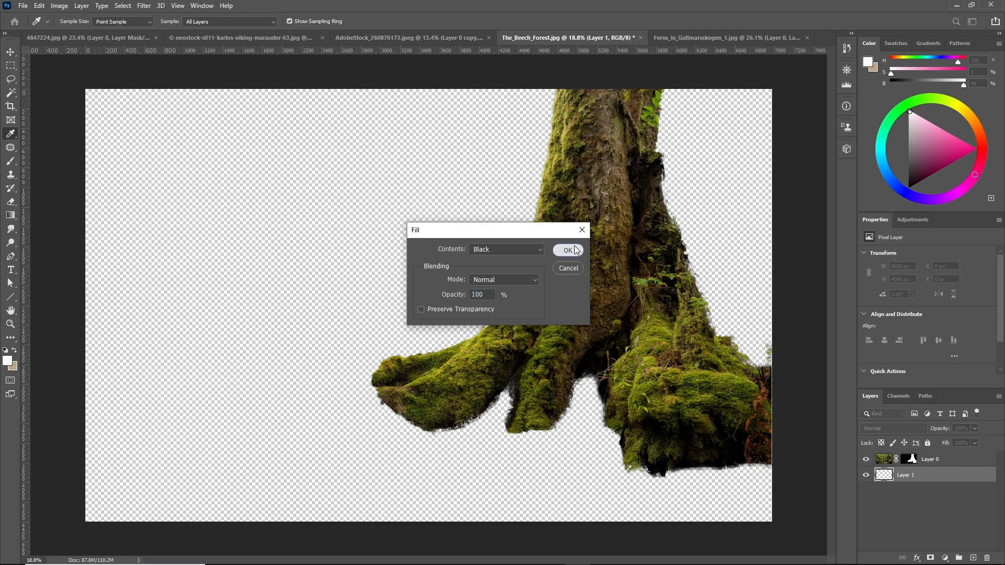
click(575, 250)
scroll(650, 257, down, 2)
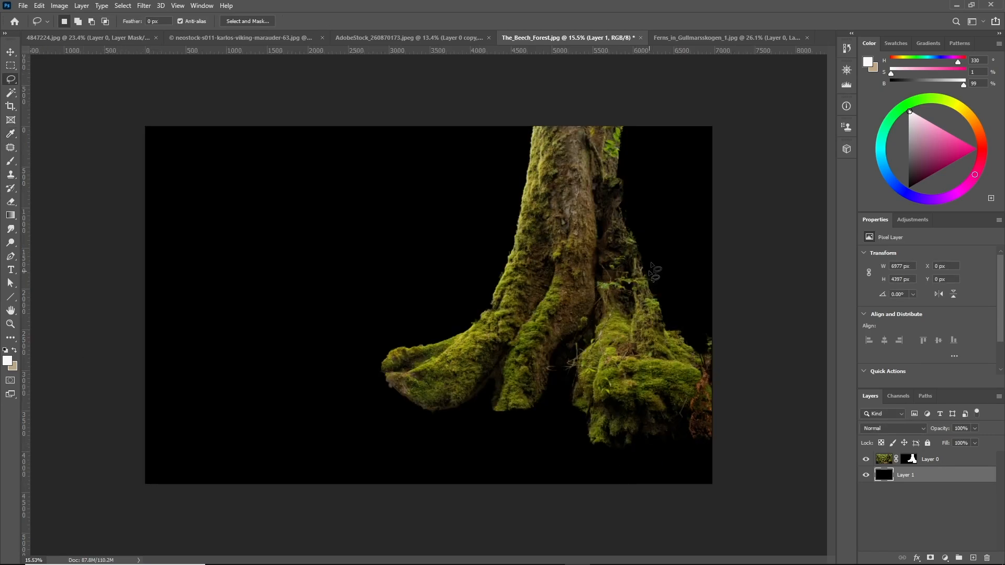
scroll(656, 213, up, 2)
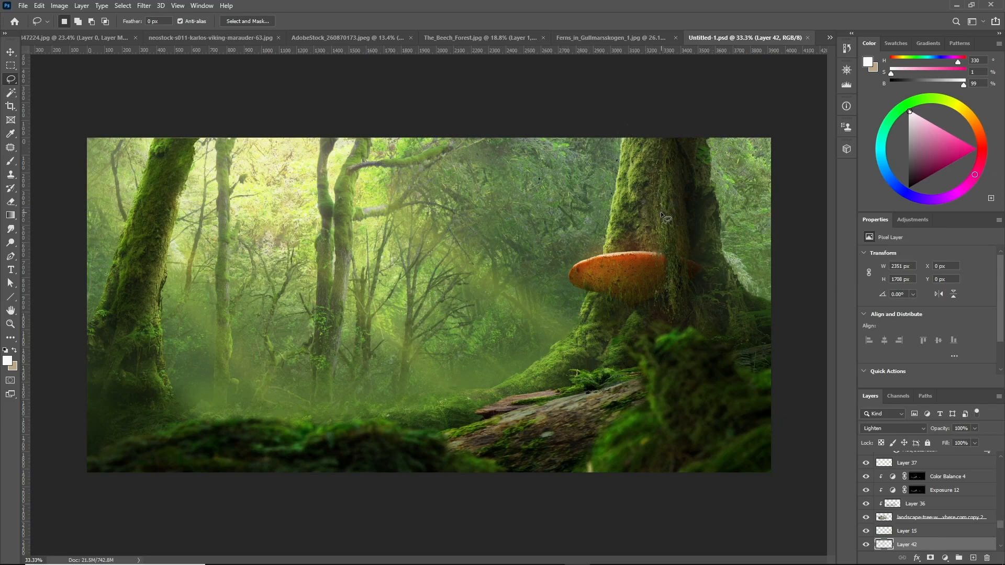
scroll(550, 338, down, 1)
scroll(552, 293, up, 1)
scroll(461, 273, down, 1)
scroll(461, 273, up, 1)
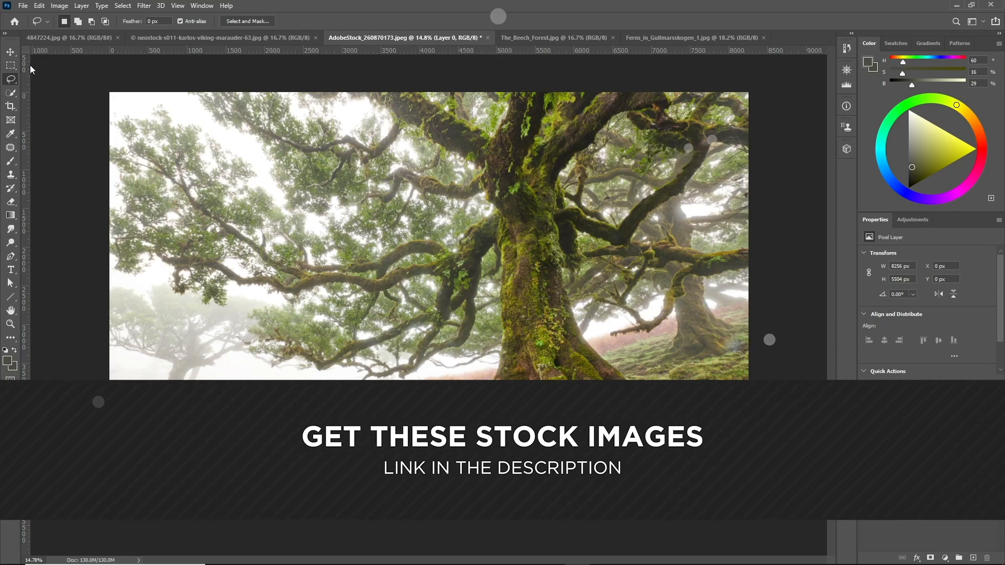
Duplicate the layer of the misty tree photo
click(11, 52)
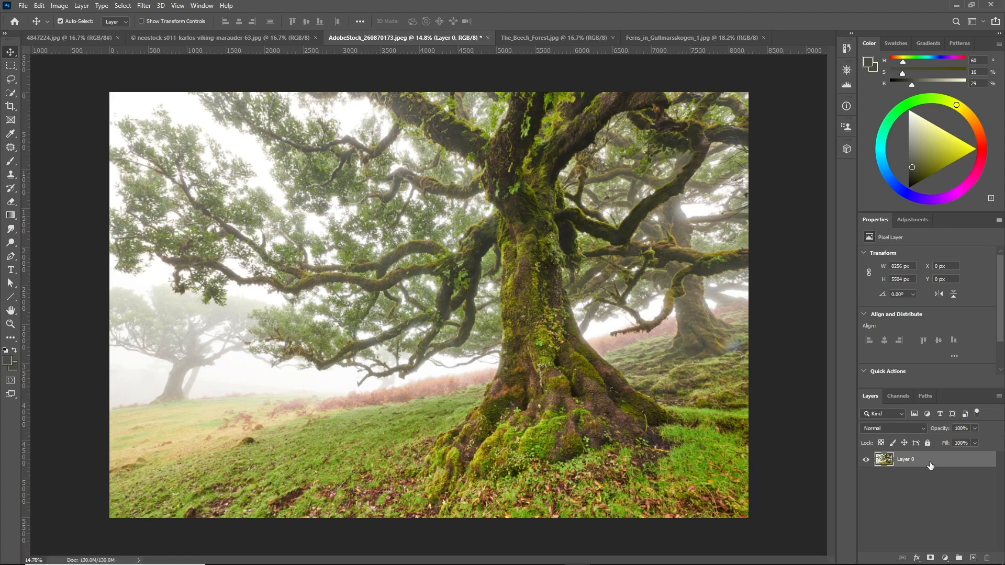
key(ctrl+j)
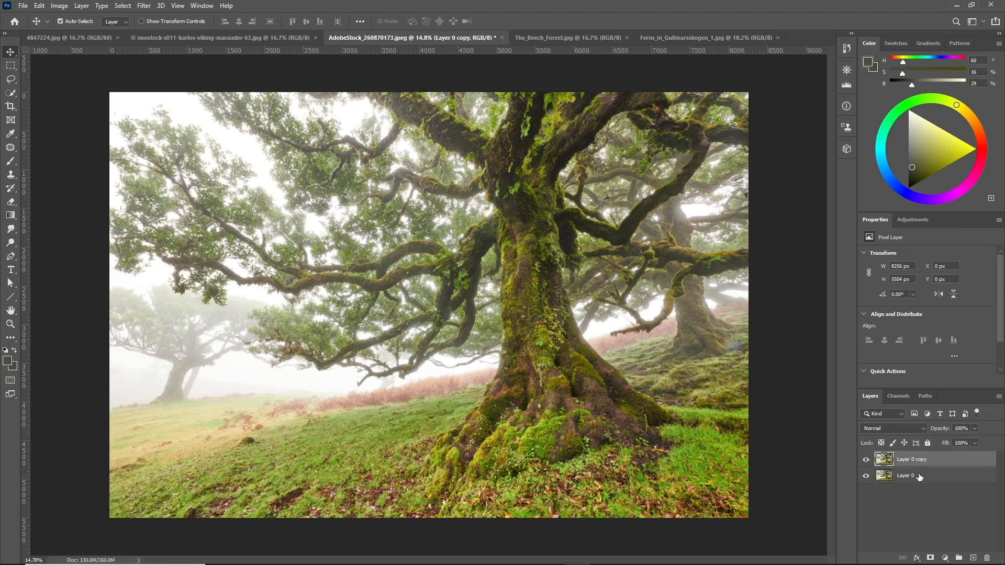
Open Color Range with Sampled Colors and pick the sampling eyedropper
click(127, 6)
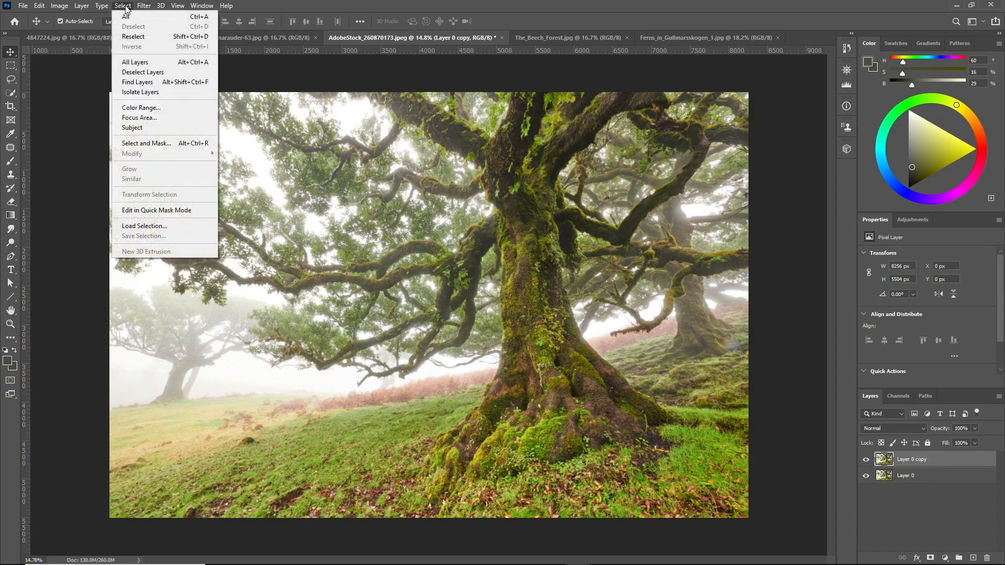
click(148, 109)
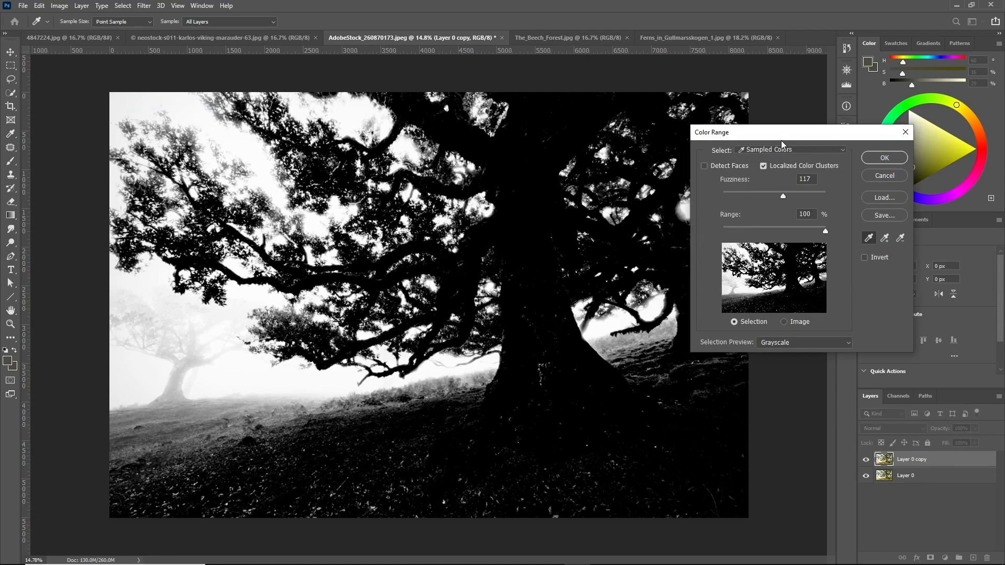
drag(741, 138, 583, 190)
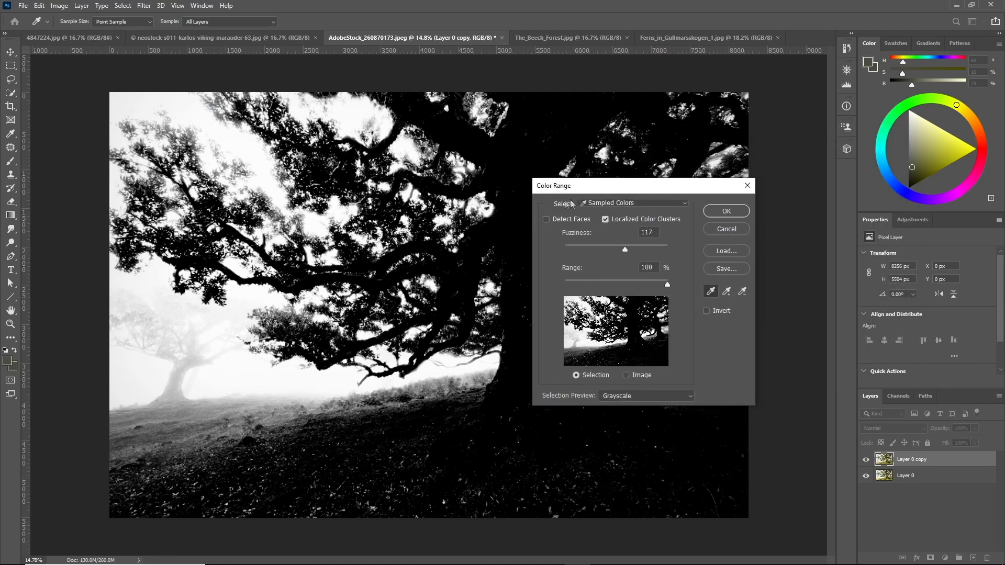
click(638, 203)
click(623, 208)
drag(674, 191, 661, 246)
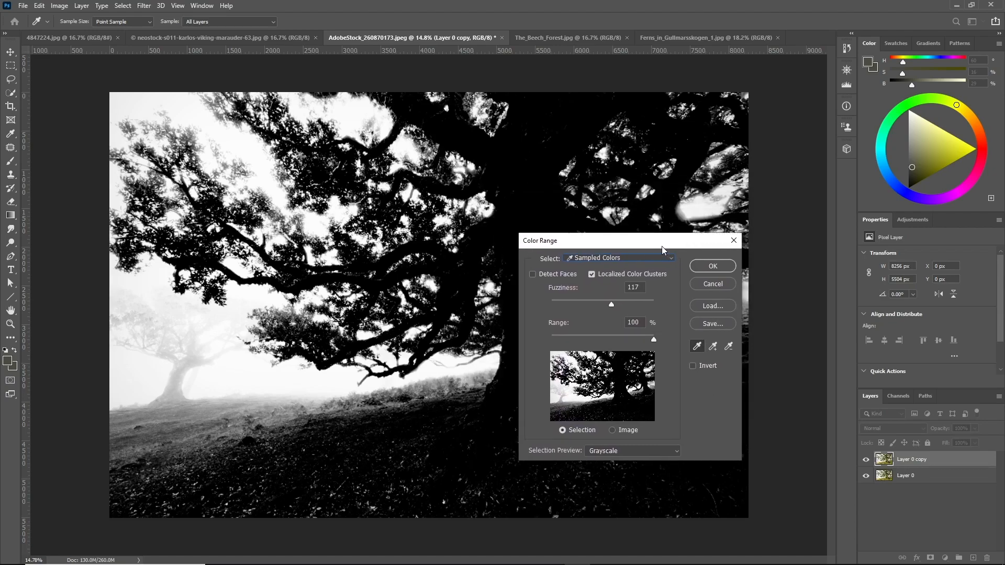
click(702, 347)
click(700, 347)
Sample the misty background near the distant tree and apply the Color Range selection
alt+click(227, 370)
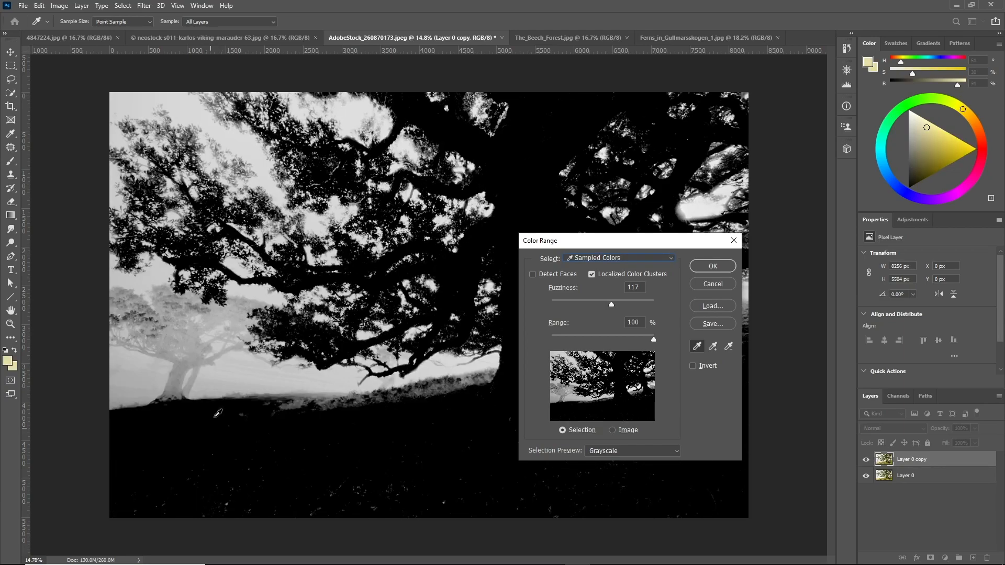
shift+click(232, 368)
drag(553, 246, 403, 408)
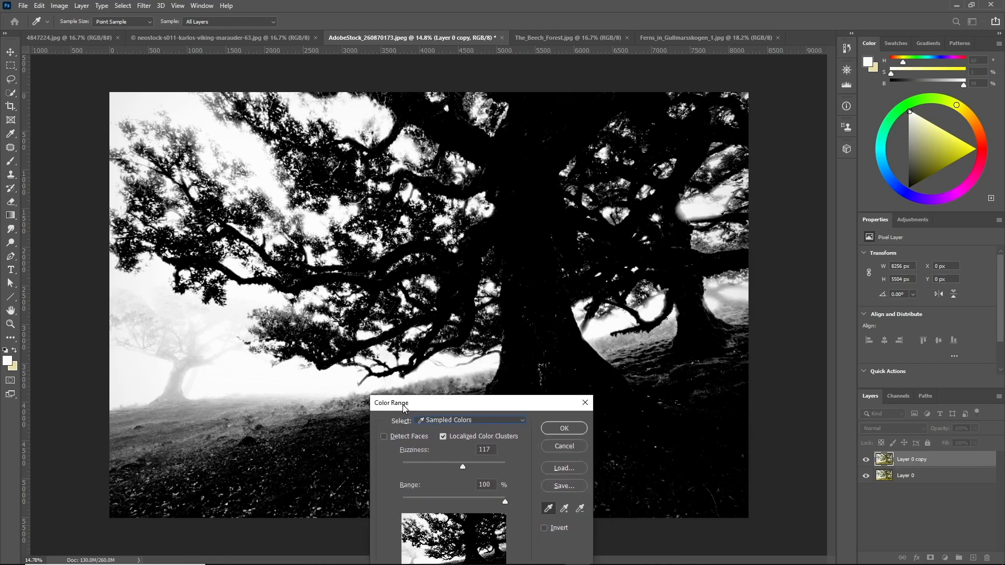
shift+click(227, 373)
shift+click(603, 324)
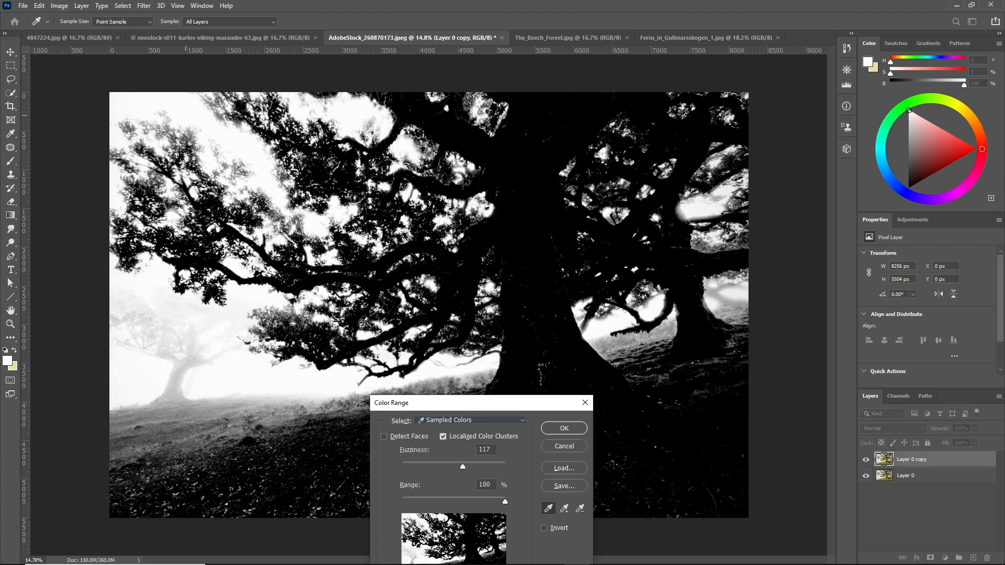
key(alt)
alt+click(669, 375)
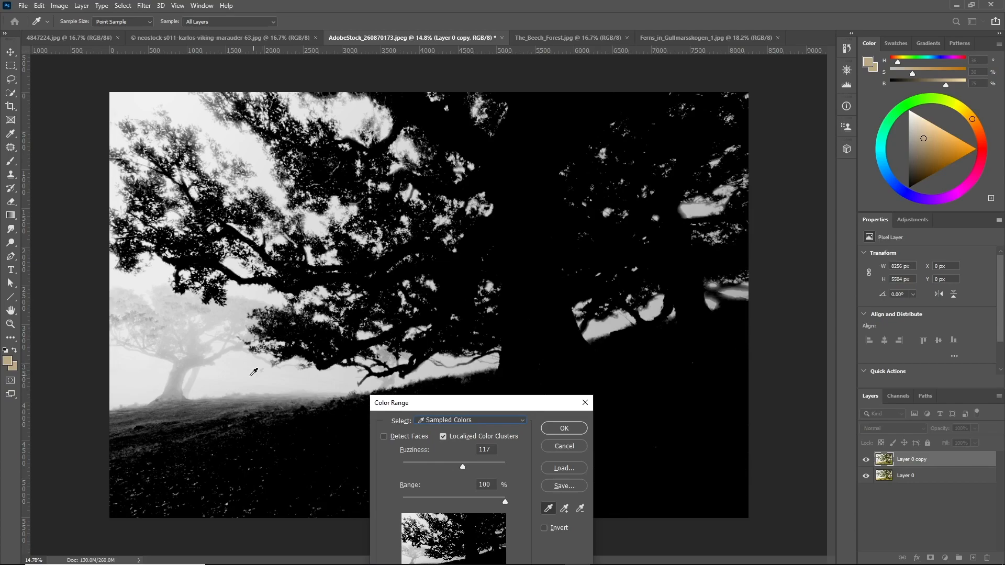
click(250, 372)
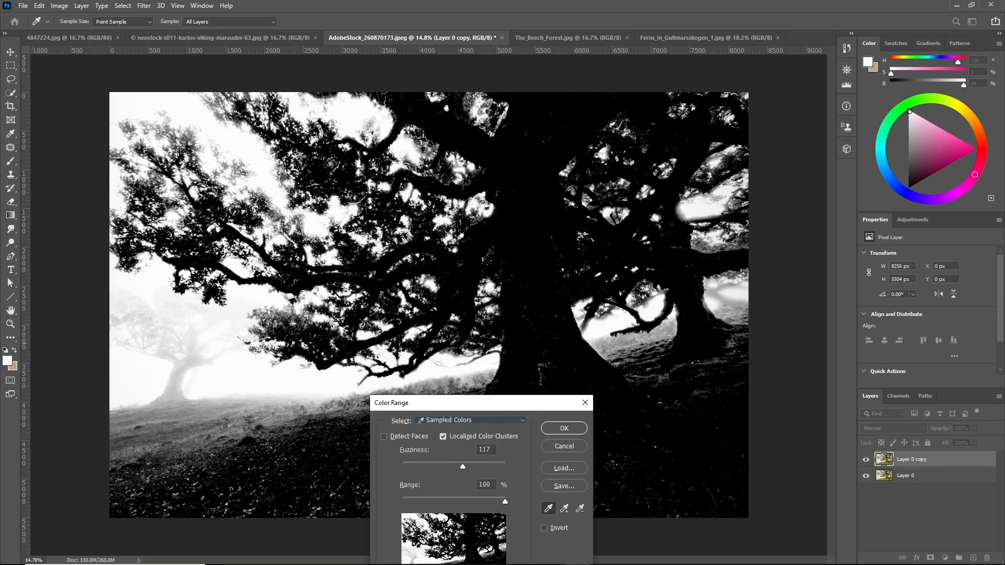
click(565, 429)
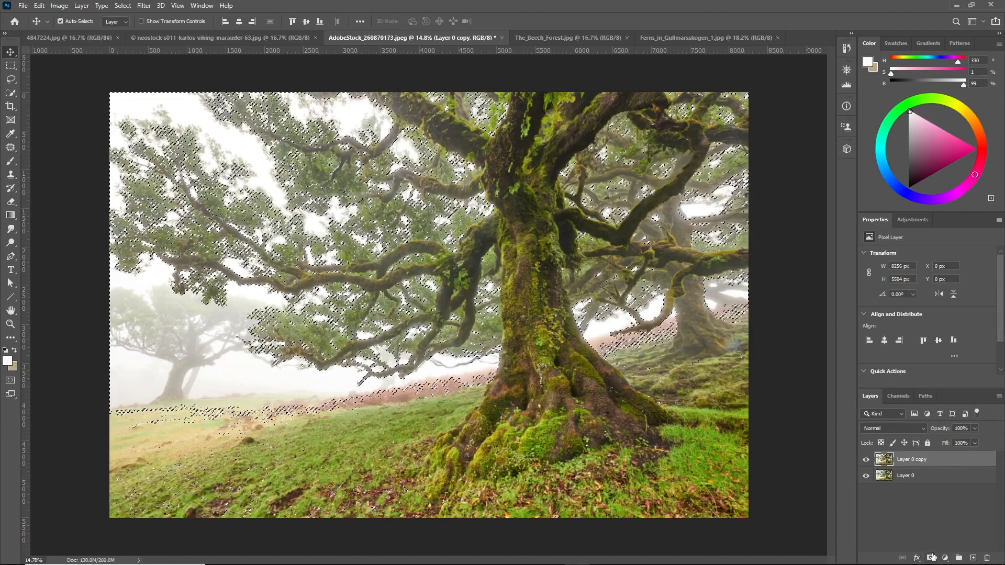
Add a layer mask from the selection and display the mask
click(930, 557)
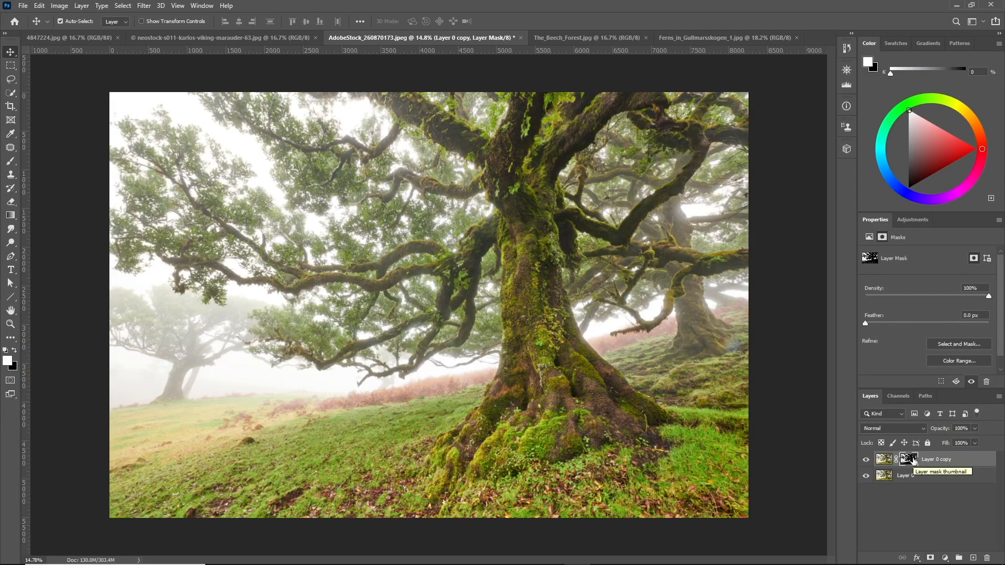
alt+click(910, 460)
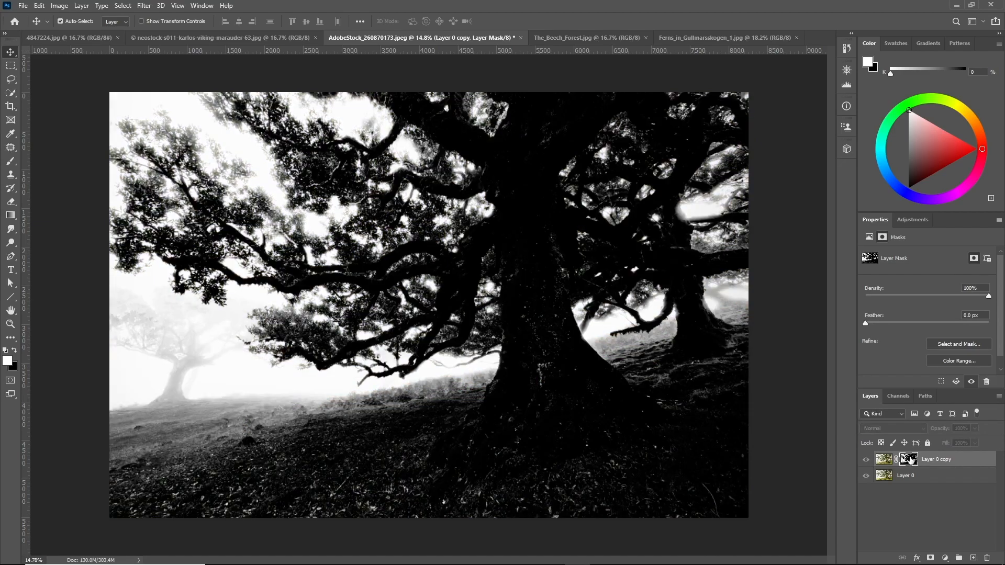
Paint black with the Brush on the layer mask over the trunk and inner branches of the misty tree
click(13, 162)
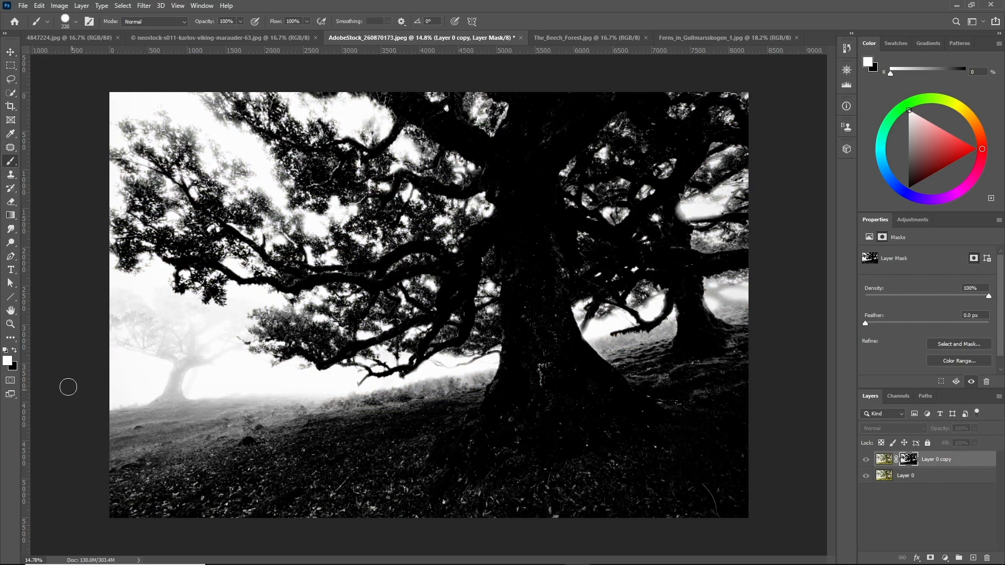
scroll(506, 394, up, 3)
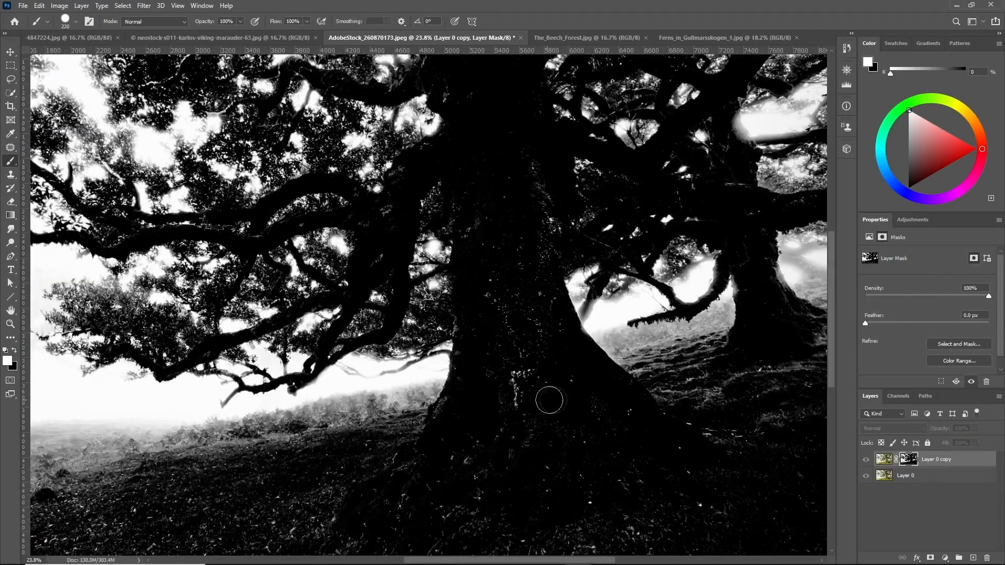
scroll(545, 398, up, 2)
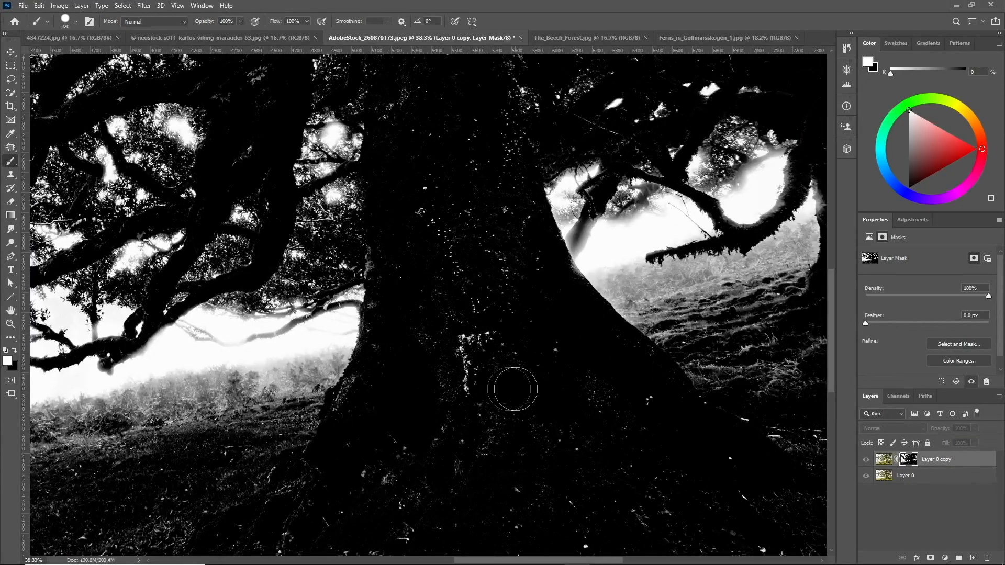
key(x)
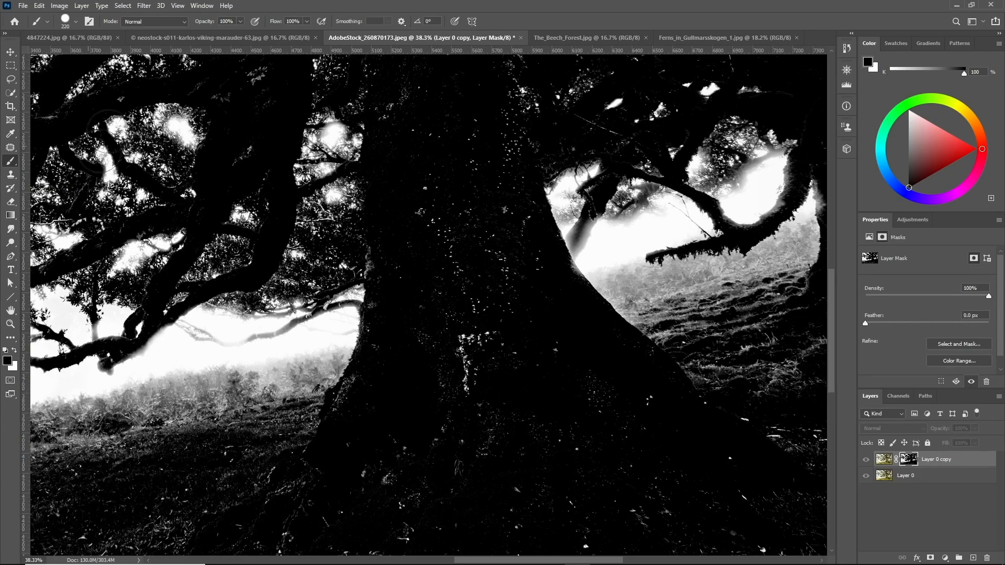
mouse_move(464, 294)
mouse_down()
mouse_move(500, 319)
mouse_move(399, 351)
mouse_up()
scroll(471, 252, down, 6)
scroll(445, 183, up, 10)
mouse_move(563, 120)
mouse_down()
mouse_move(569, 382)
mouse_move(405, 500)
mouse_up()
drag(198, 290, 501, 303)
scroll(500, 303, up, 2)
drag(426, 132, 382, 133)
drag(419, 471, 419, 130)
drag(210, 472, 451, 292)
scroll(576, 362, up, 6)
drag(602, 361, 361, 209)
scroll(393, 508, down, 8)
scroll(469, 321, up, 5)
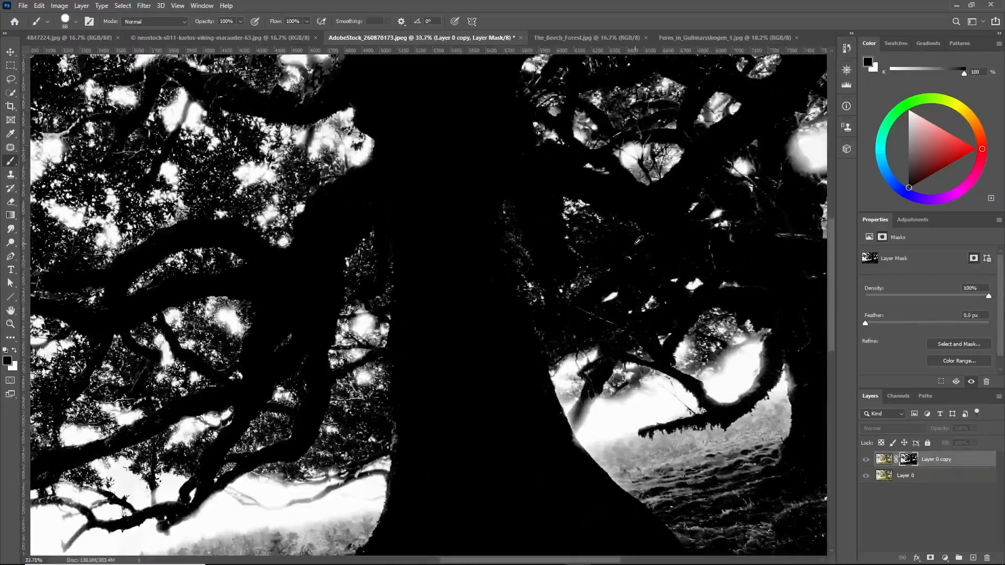
scroll(407, 283, up, 3)
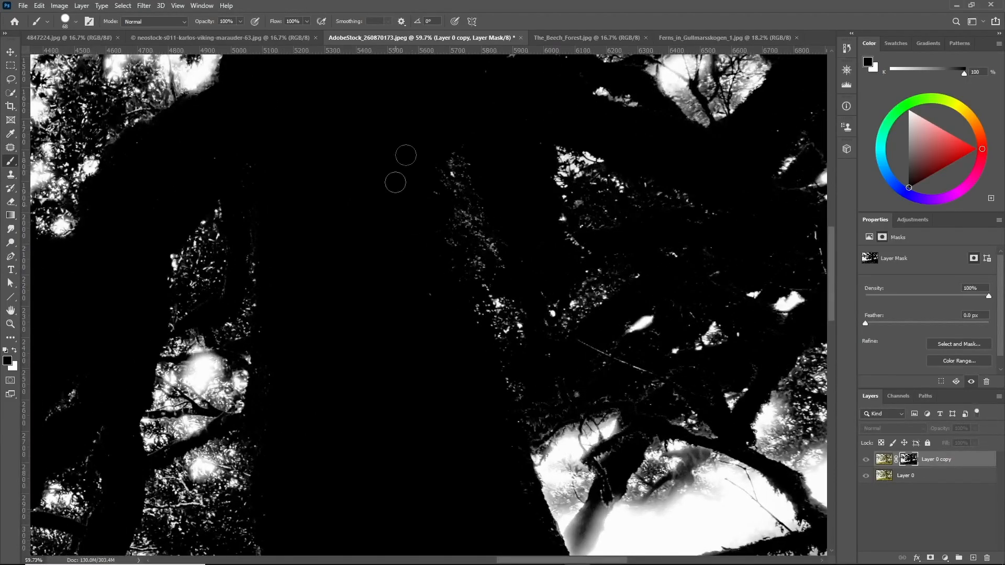
scroll(446, 207, up, 1)
scroll(446, 207, down, 4)
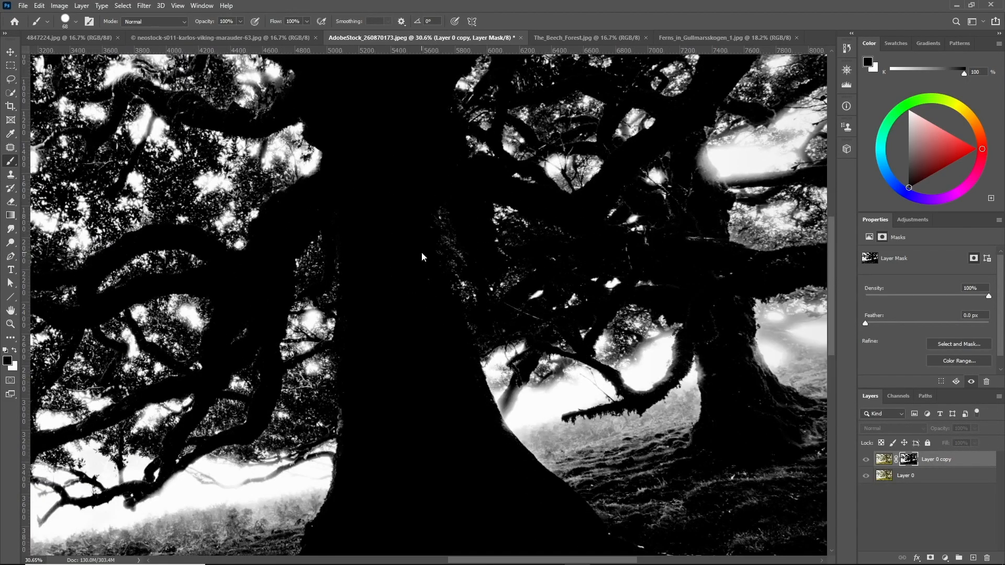
Apply Levels to the mask with input levels 72, 1.00 and 232
key(ctrl+l)
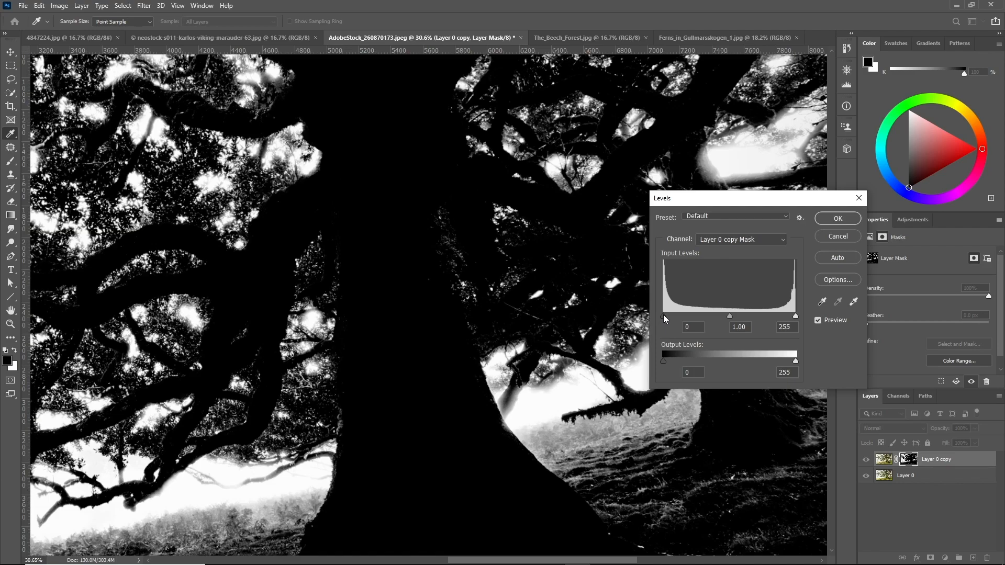
drag(665, 317, 701, 316)
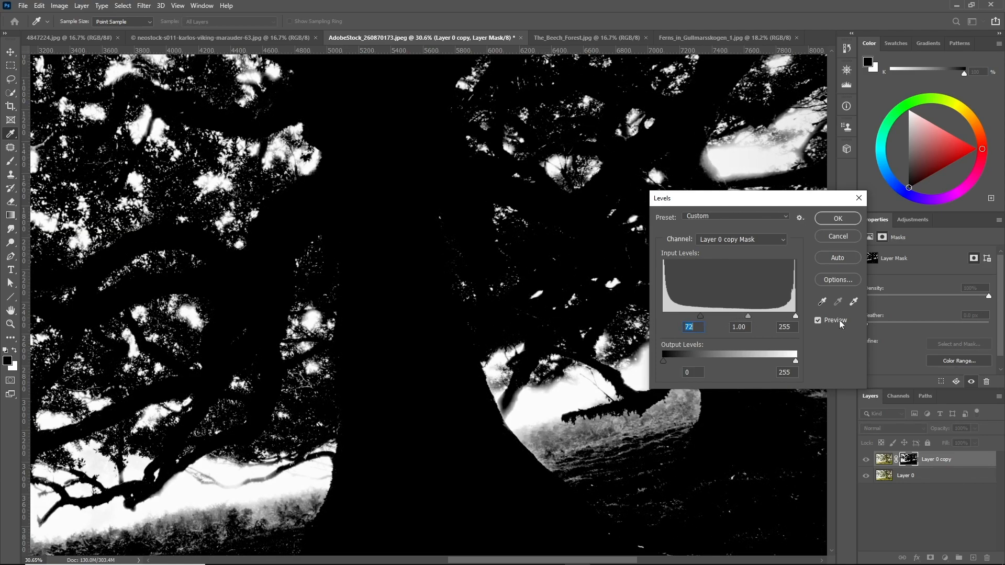
drag(796, 316, 783, 317)
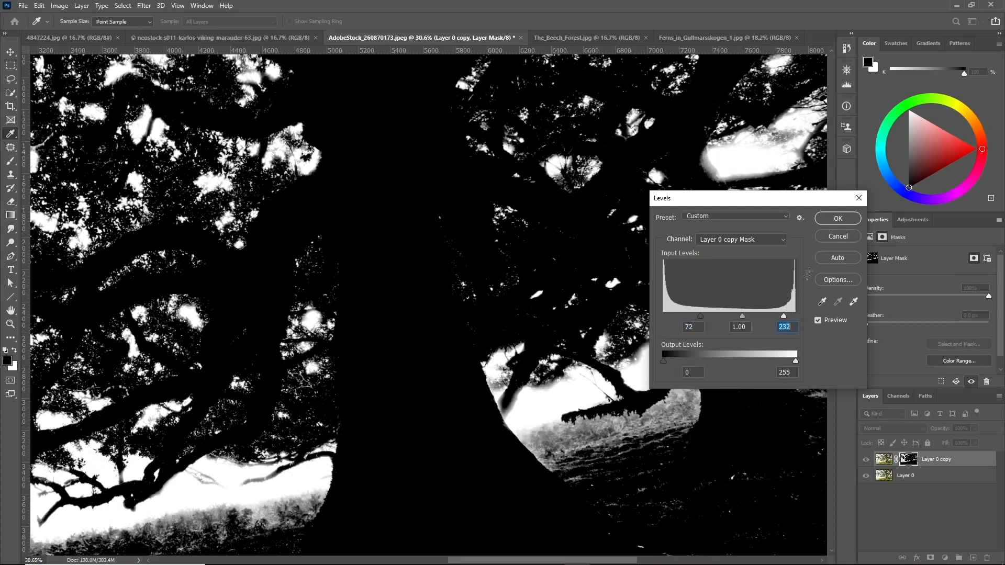
click(834, 221)
Invert the layer mask and switch back to viewing the tree layer's image
key(b)
key(ctrl+0)
scroll(339, 276, up, 3)
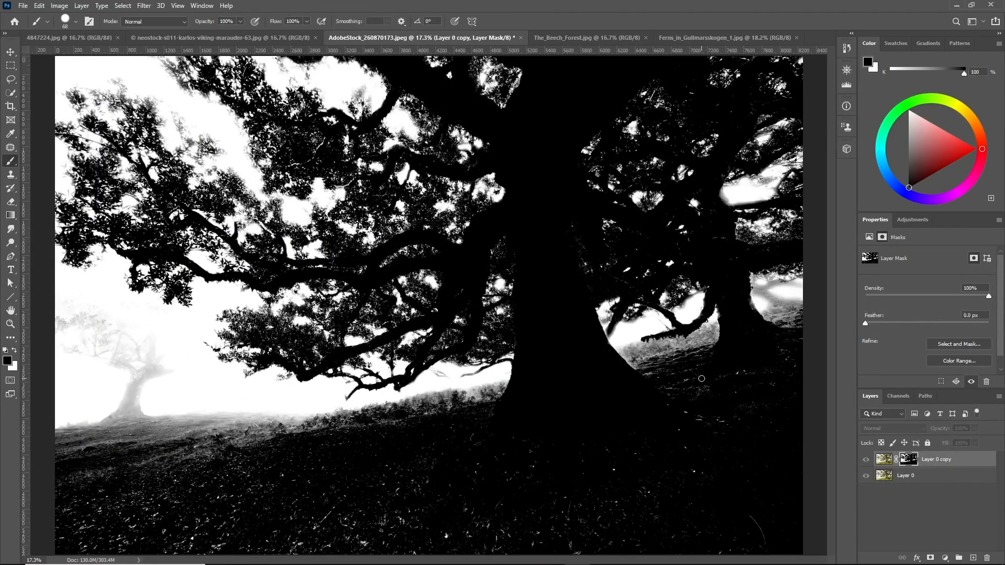
key(ctrl+i)
scroll(463, 278, down, 3)
scroll(463, 277, up, 3)
click(885, 459)
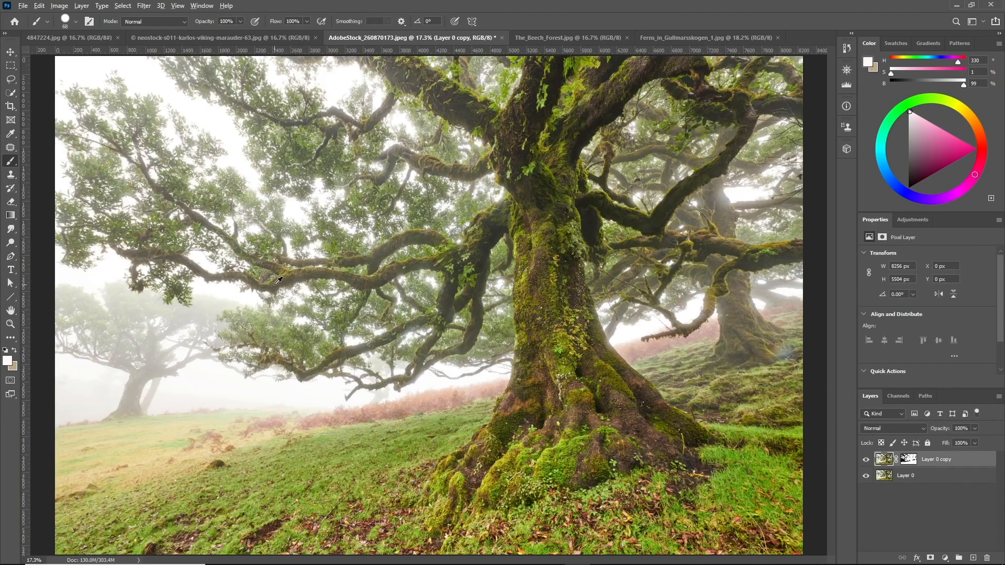
Add a new layer above the original photo and fill it with black
scroll(609, 276, down, 2)
ctrl+click(973, 558)
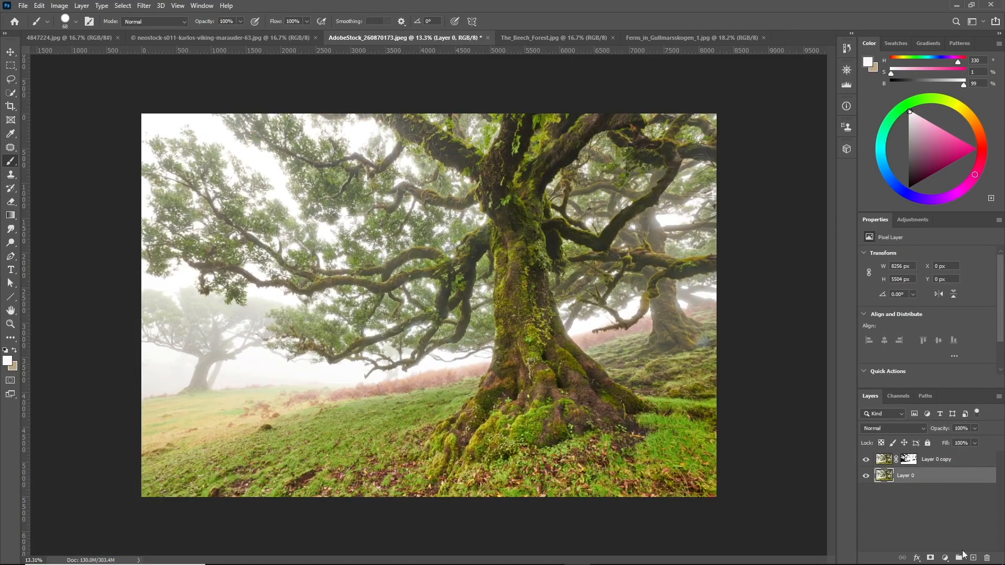
key(shift+F5)
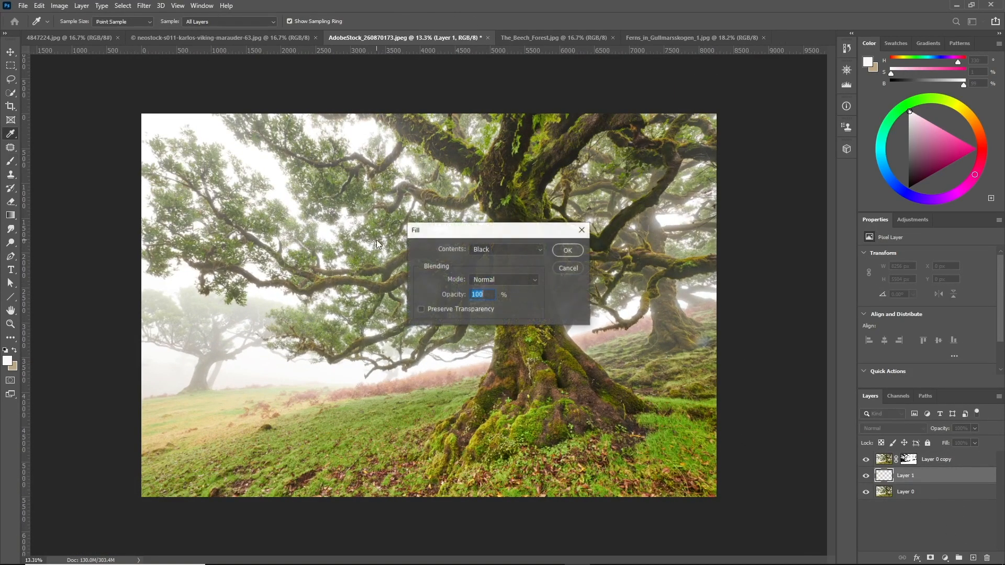
click(567, 253)
Lasso a band of ground around the tree's base with the mask of the tree copy targeted
scroll(661, 263, down, 2)
scroll(660, 264, up, 2)
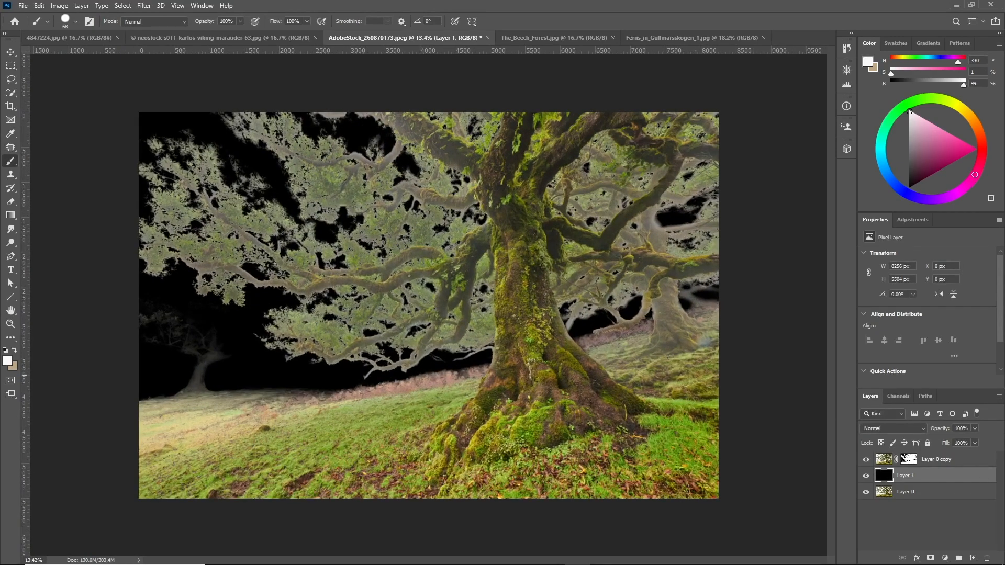
scroll(647, 365, up, 1)
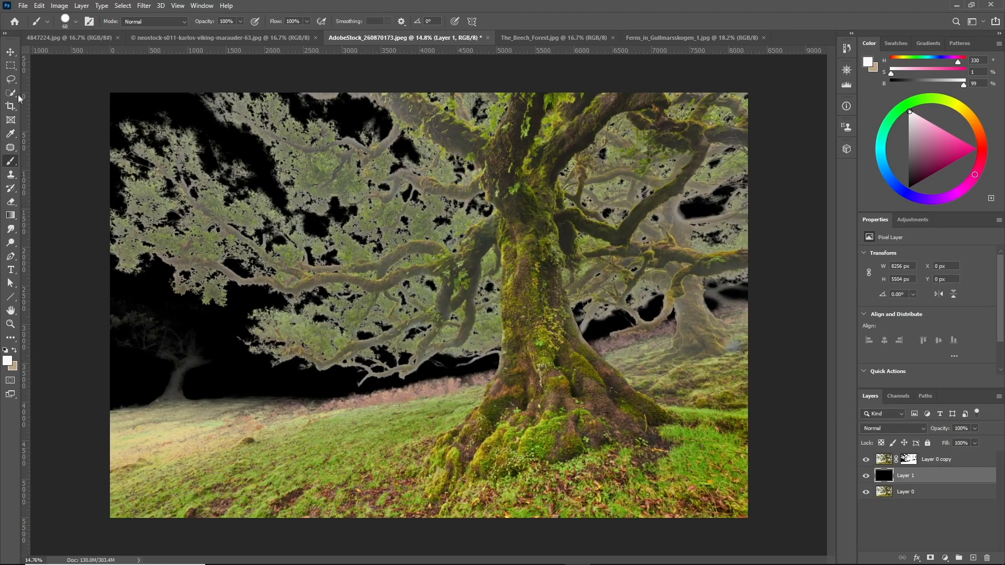
click(11, 80)
mouse_move(499, 366)
mouse_down()
mouse_move(476, 415)
mouse_move(441, 440)
mouse_move(433, 468)
mouse_move(526, 481)
mouse_move(643, 447)
mouse_move(654, 420)
mouse_move(674, 419)
mouse_move(581, 334)
mouse_move(610, 332)
mouse_move(700, 364)
mouse_move(683, 492)
mouse_move(462, 515)
mouse_move(383, 481)
mouse_move(434, 390)
mouse_move(496, 365)
mouse_up()
click(909, 459)
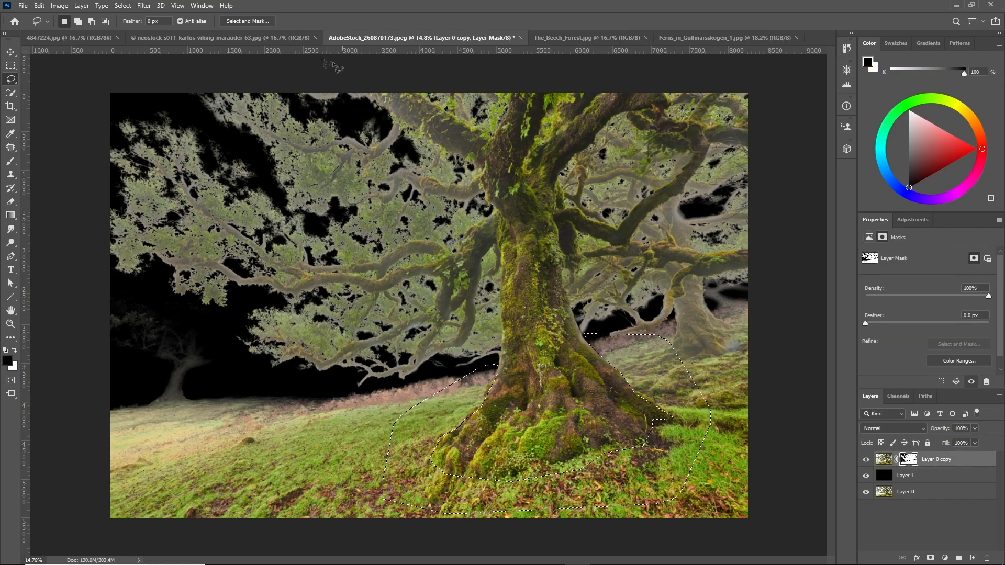
Refine the selection in Select and Mask with radius 40 px, smooth 10, contrast 60% and shift edge -20%
click(248, 20)
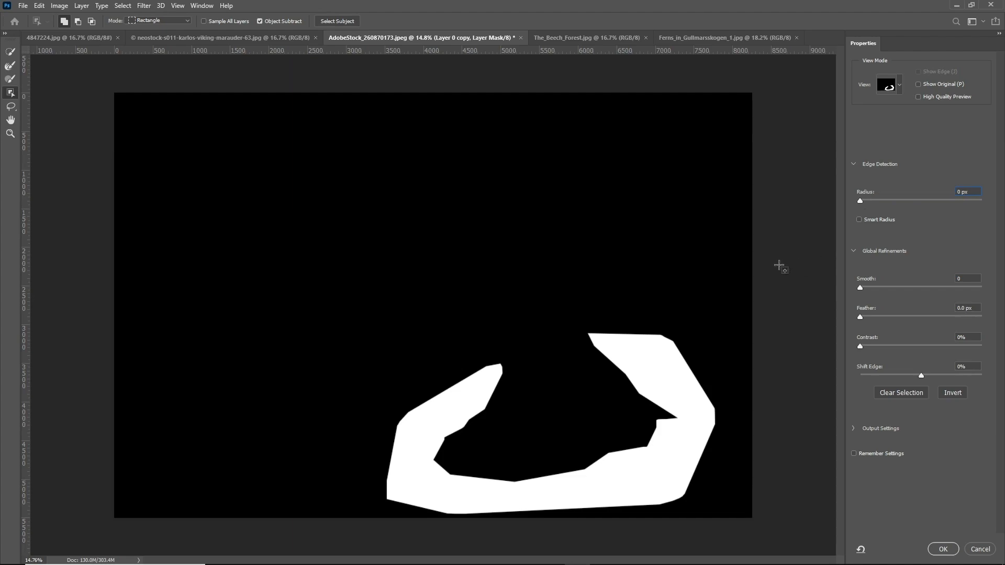
key(Return)
key(shift+Up)
key(shift+Up)
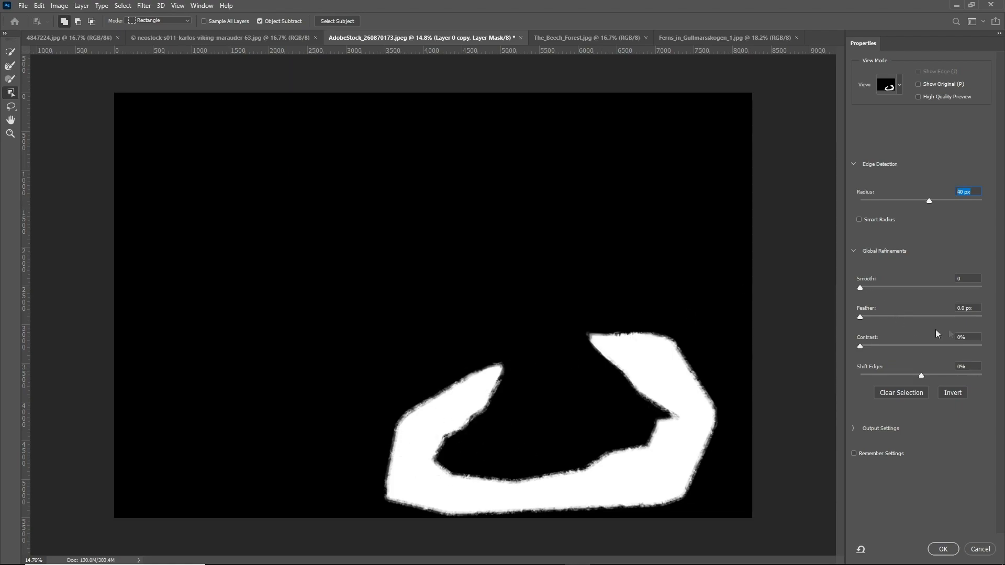
click(974, 277)
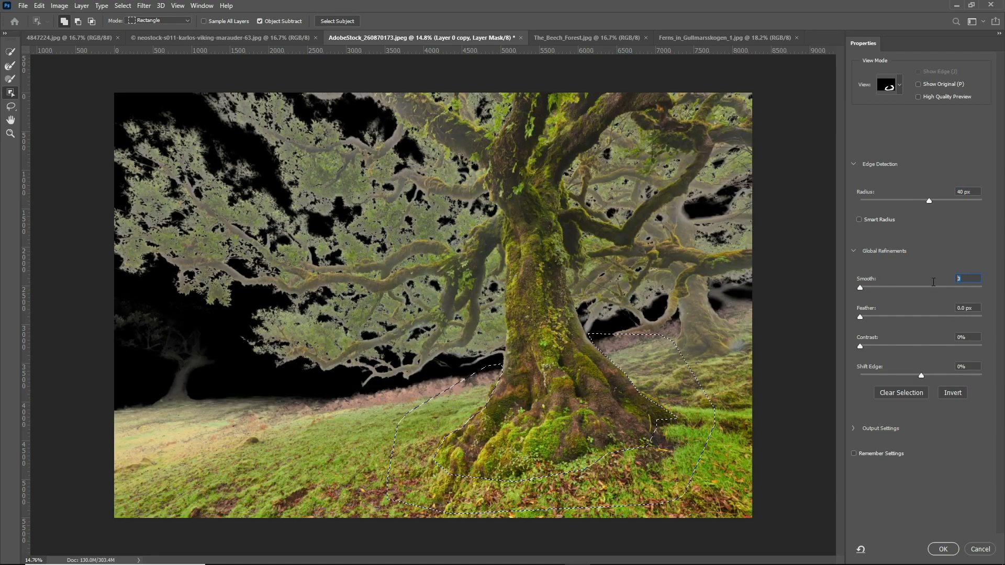
key(shift+Up)
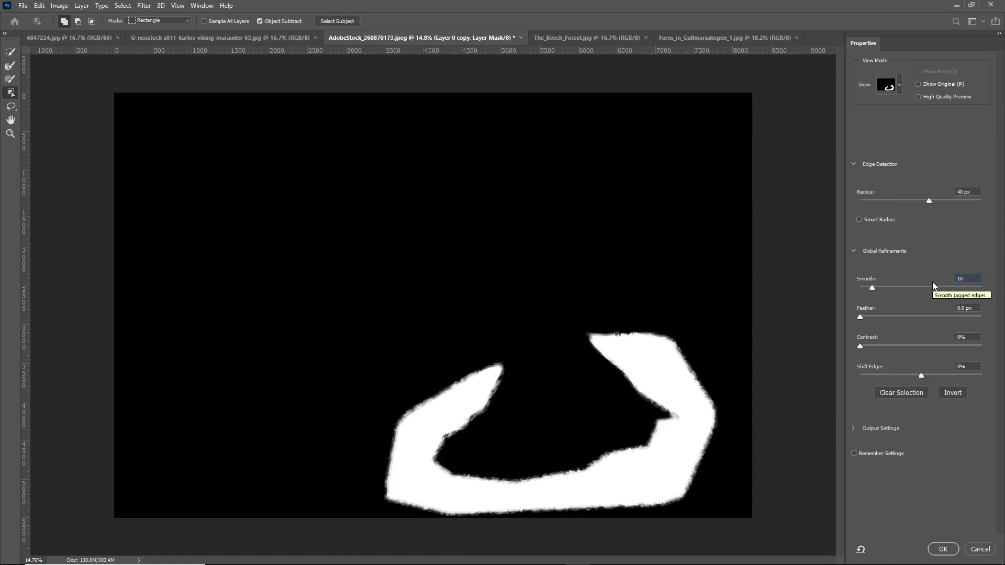
click(975, 339)
key(shift+Up)
key(shift+Up)
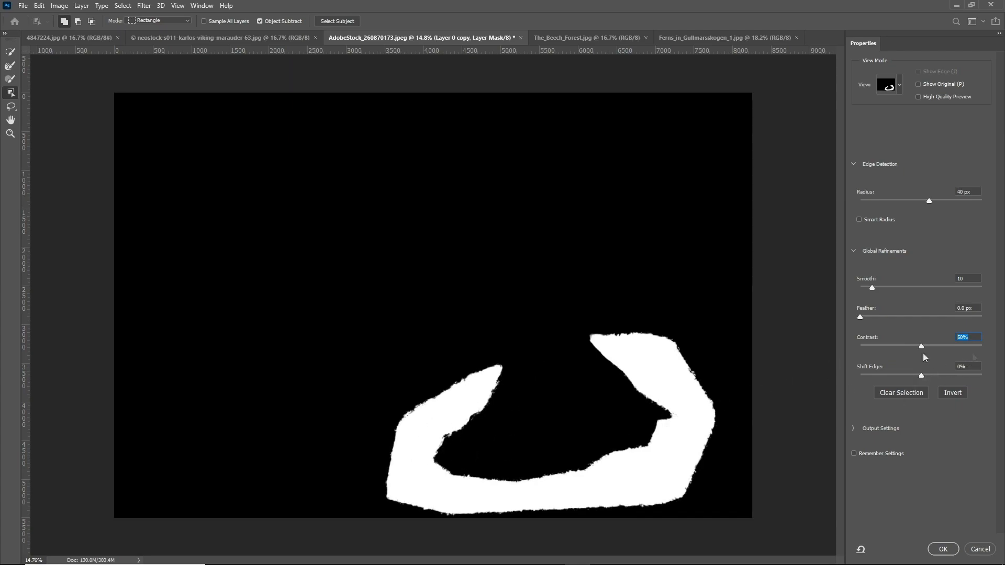
click(977, 366)
key(shift+Down)
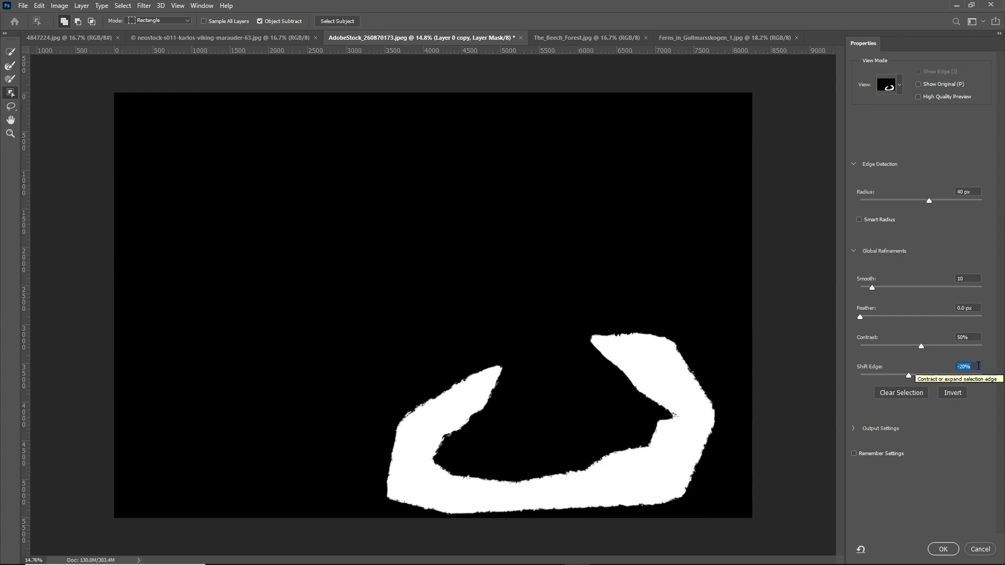
click(979, 366)
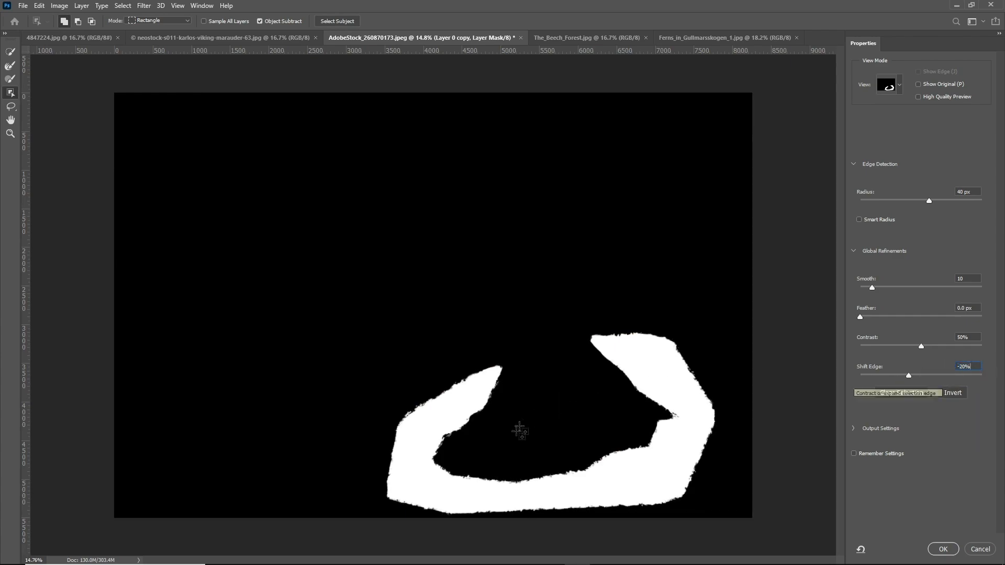
right_click(969, 334)
key(Escape)
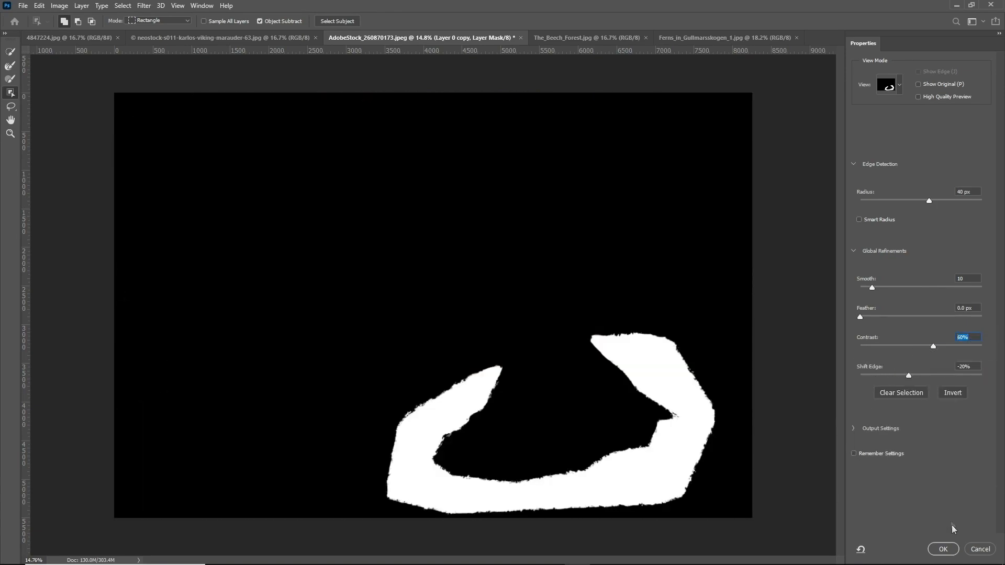
click(943, 549)
Fill the refined selection with black on the mask and deselect
key(shift)
key(shift+BackSpace)
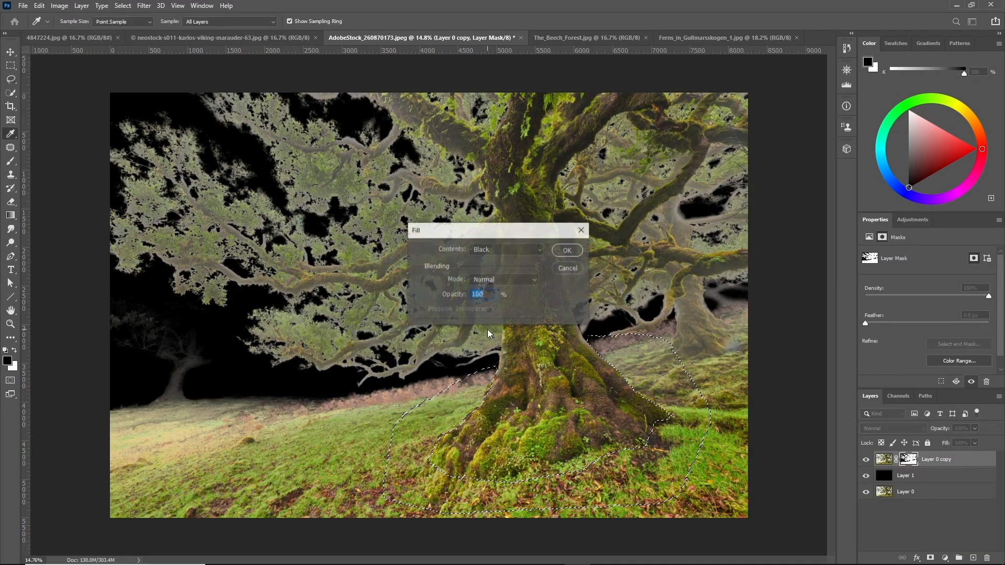
click(568, 250)
key(ctrl+d)
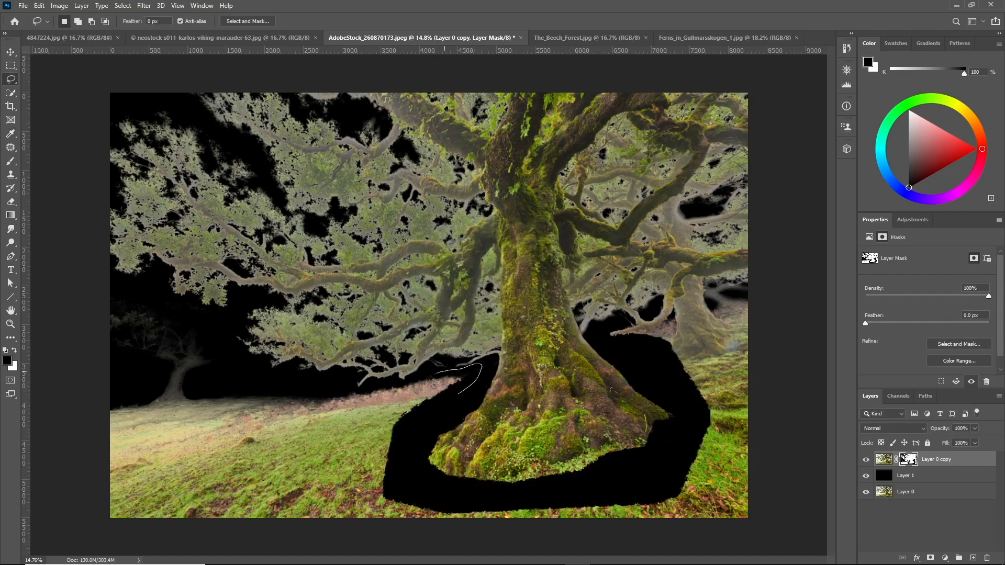
Try to clear lassoed patches of ground left of the trunk from the mask
drag(325, 397, 328, 395)
key(x)
key(x)
mouse_move(419, 445)
mouse_down()
mouse_move(335, 404)
mouse_move(178, 460)
mouse_move(314, 504)
mouse_move(407, 461)
mouse_move(421, 412)
mouse_up()
key(Delete)
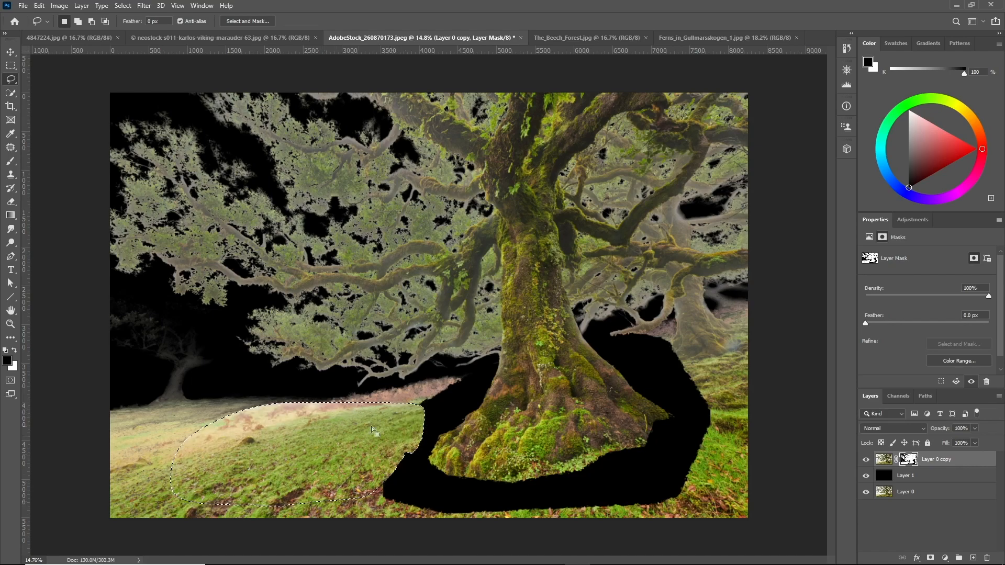
key(ctrl+d)
drag(461, 397, 437, 413)
key(Delete)
key(ctrl+z)
Swap the colours, lasso the grassy ground left of the trunk and fill those patches black on the mask
click(15, 350)
mouse_move(390, 492)
mouse_down()
mouse_move(423, 451)
mouse_move(412, 393)
mouse_move(214, 466)
mouse_move(252, 489)
mouse_up()
key(Delete)
mouse_move(443, 422)
mouse_down()
mouse_move(469, 402)
mouse_move(479, 373)
mouse_move(261, 394)
mouse_move(195, 480)
mouse_up()
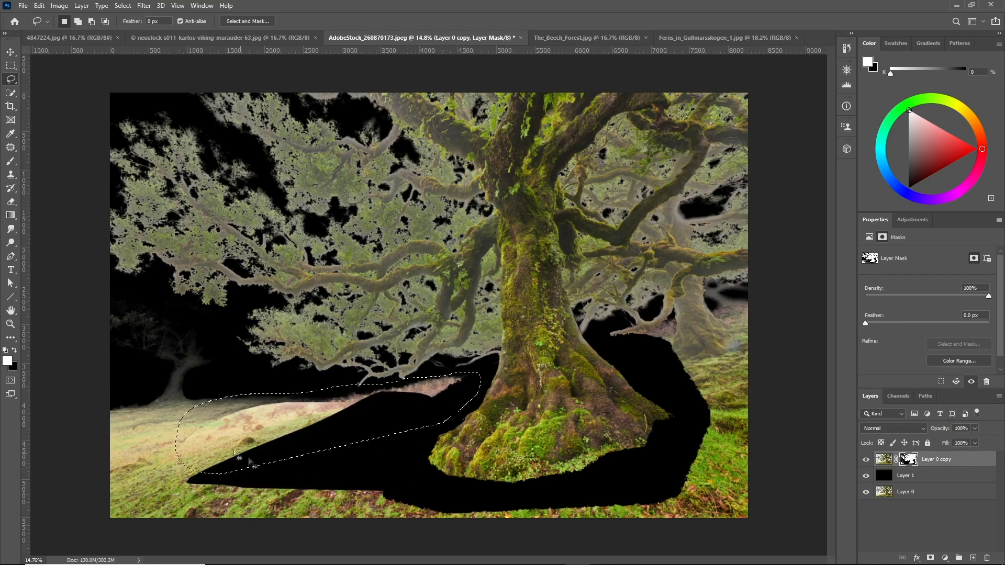
key(Delete)
mouse_move(221, 392)
mouse_down()
mouse_move(213, 326)
mouse_move(167, 299)
mouse_move(40, 339)
mouse_move(324, 433)
mouse_move(360, 419)
mouse_move(274, 543)
mouse_move(842, 516)
mouse_move(550, 495)
mouse_move(327, 455)
mouse_up()
key(Delete)
key(Delete)
Lasso the ground right of the trunk, fill it black on the mask and deselect
mouse_move(676, 459)
mouse_down()
mouse_move(685, 396)
mouse_move(627, 361)
mouse_move(633, 339)
mouse_move(689, 306)
mouse_move(745, 301)
mouse_move(801, 469)
mouse_up()
drag(664, 498, 667, 495)
key(ctrl+BackSpace)
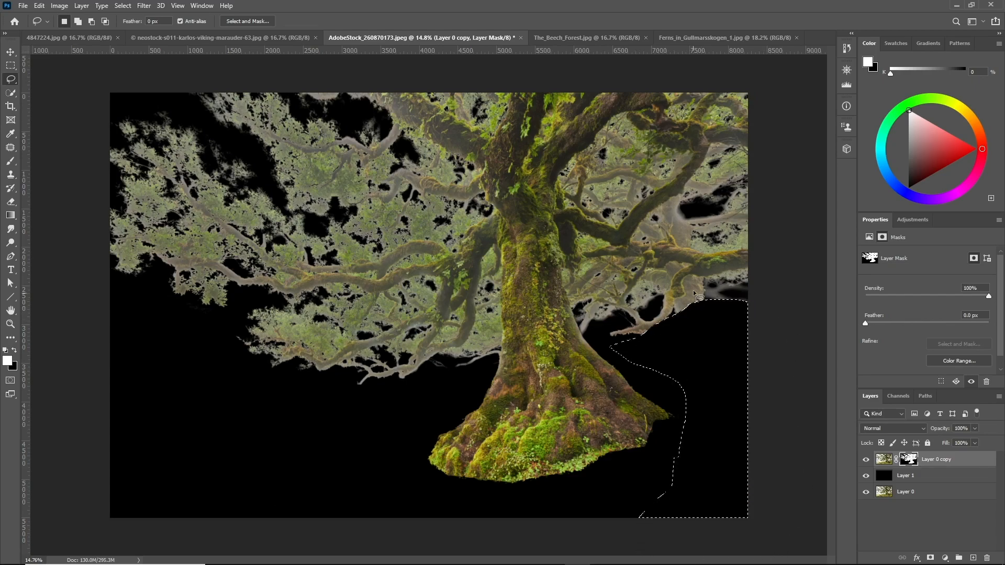
key(ctrl+d)
Lasso the hillside area below the right-hand branch and refine the selection in Select and Mask with a 10 px radius
scroll(743, 282, up, 3)
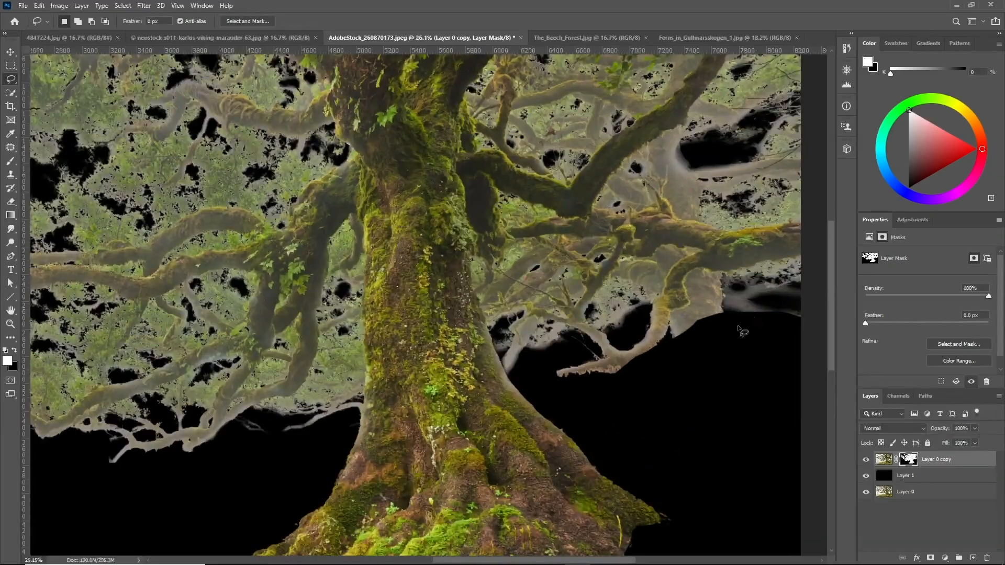
scroll(743, 331, up, 5)
mouse_move(569, 374)
mouse_down()
mouse_move(573, 340)
mouse_move(623, 273)
mouse_move(662, 147)
mouse_move(547, 397)
mouse_up()
scroll(547, 398, down, 4)
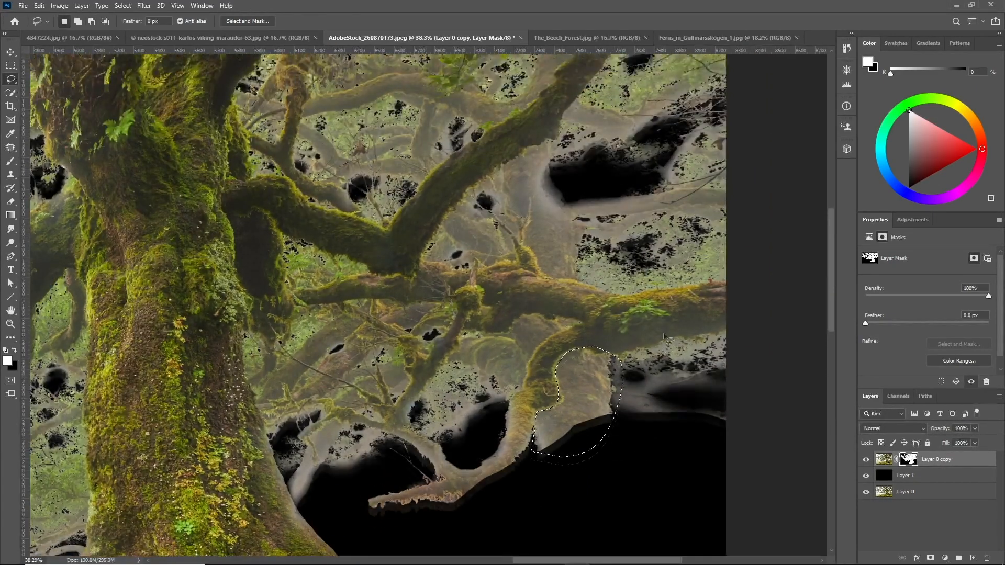
scroll(665, 333, up, 2)
mouse_move(557, 346)
mouse_down()
mouse_move(716, 311)
mouse_move(602, 493)
mouse_move(595, 487)
mouse_up()
scroll(560, 236, up, 4)
scroll(555, 252, down, 4)
click(241, 21)
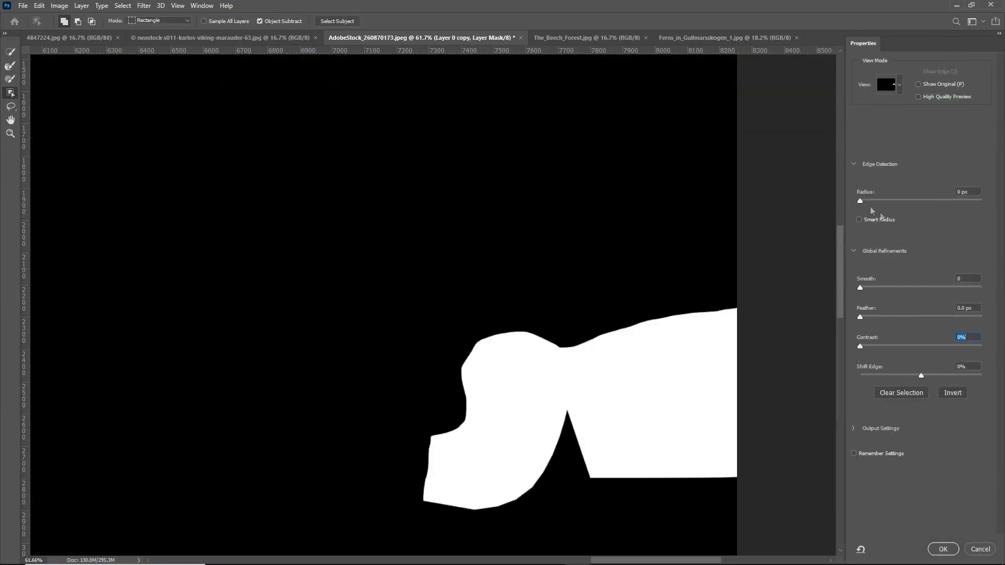
click(973, 194)
text(10)
key(Return)
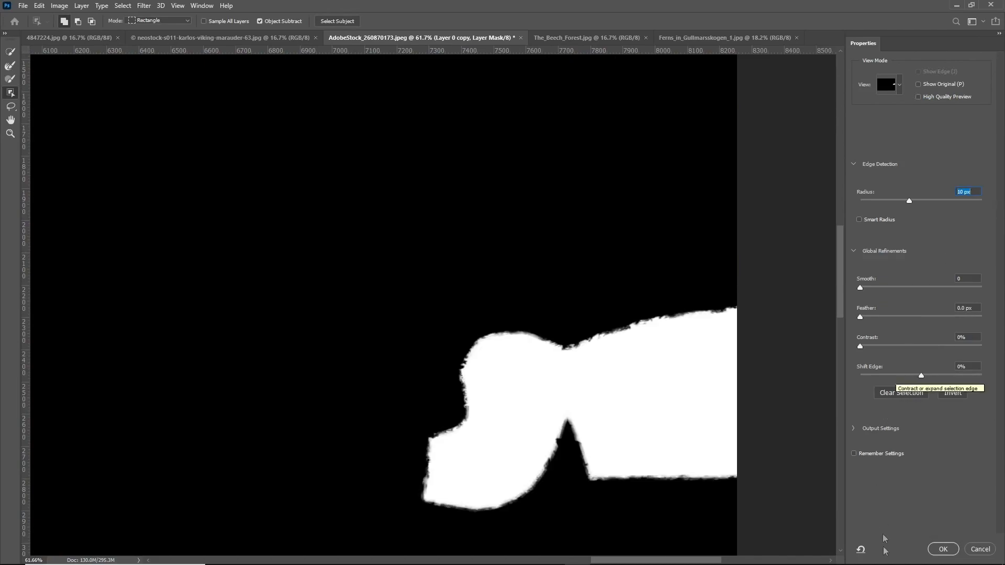
click(942, 549)
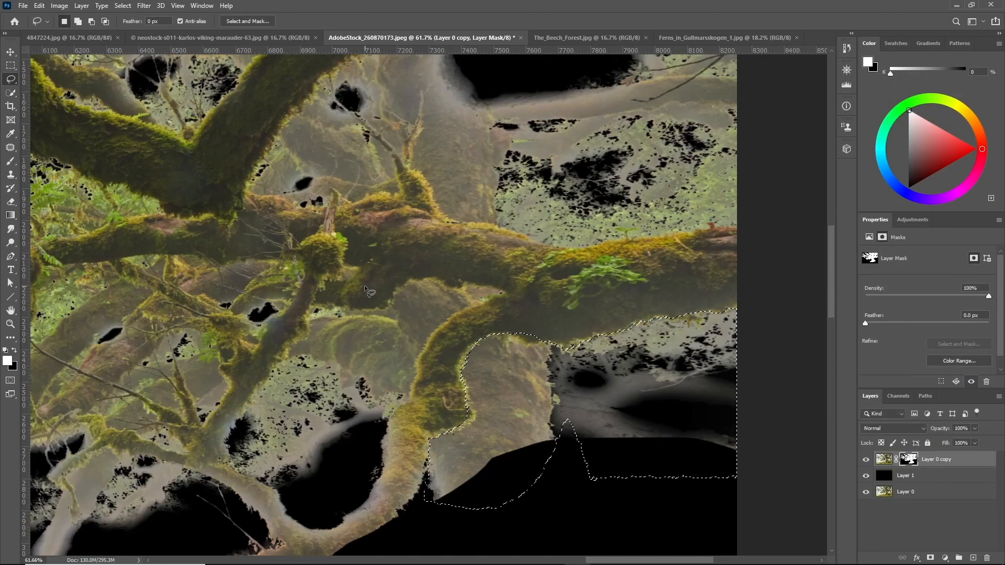
Fill the selected hillside area black on the mask and deselect
key(Delete)
key(ctrl+d)
scroll(560, 391, down, 5)
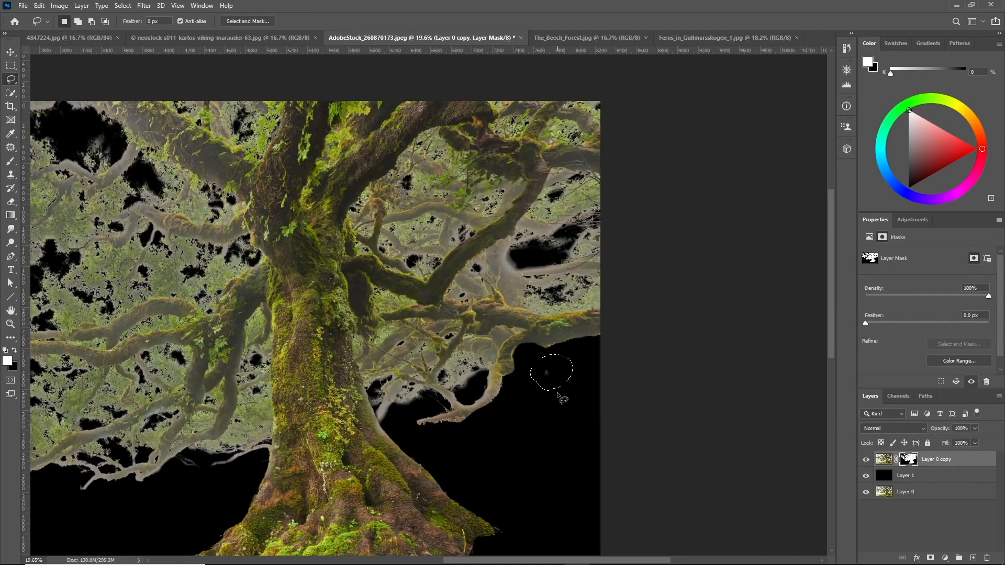
scroll(549, 377, down, 2)
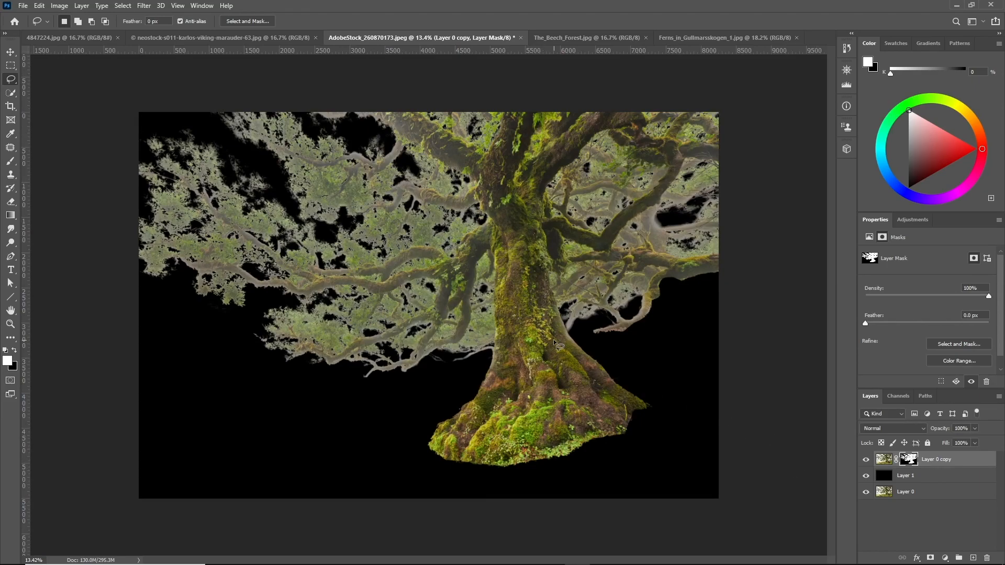
Switch to the Ferns_in_Gullmarsskogen_1 photo and inspect the fern fronds at various zoom levels
click(724, 37)
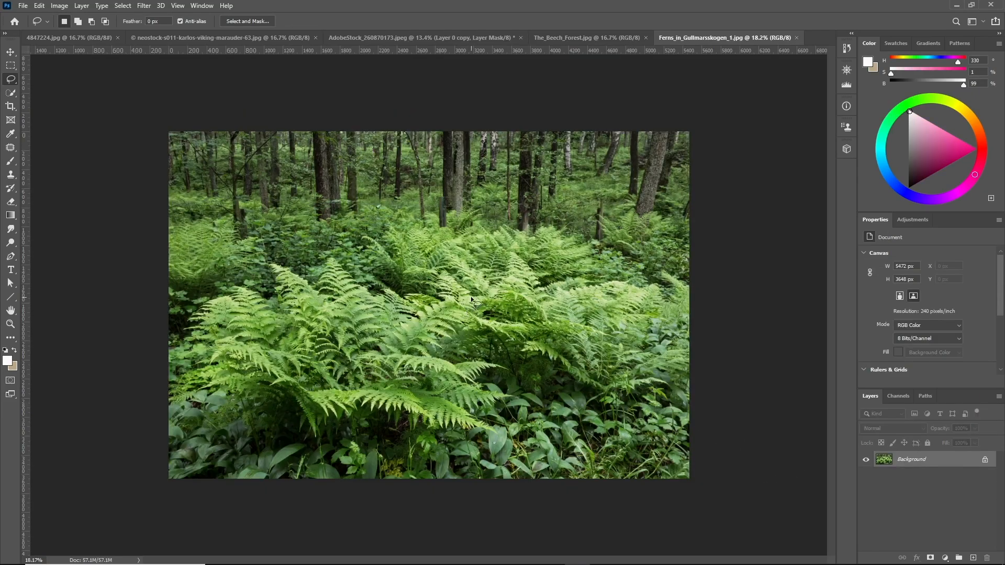
scroll(570, 311, up, 1)
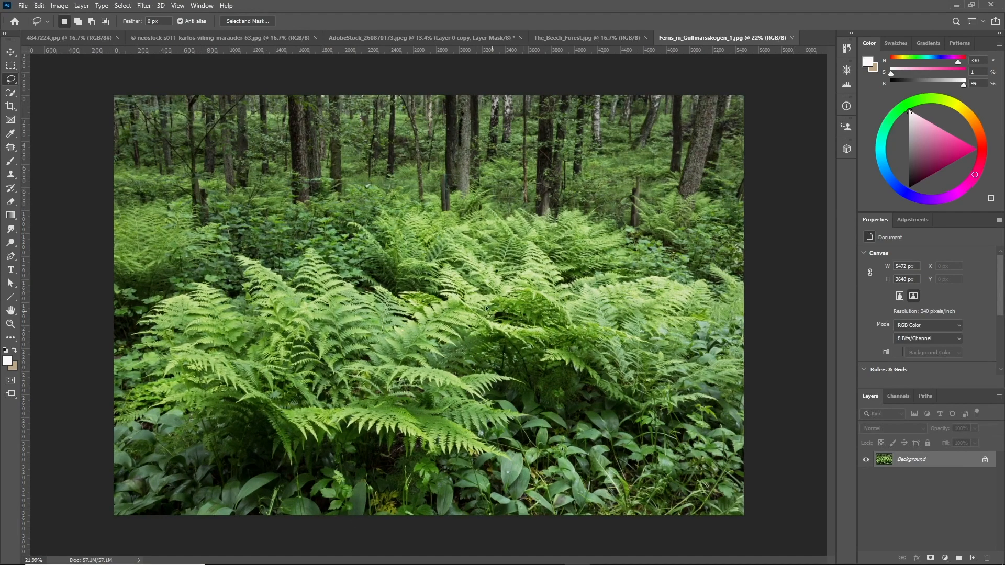
scroll(421, 410, down, 1)
scroll(421, 410, up, 1)
scroll(336, 263, up, 5)
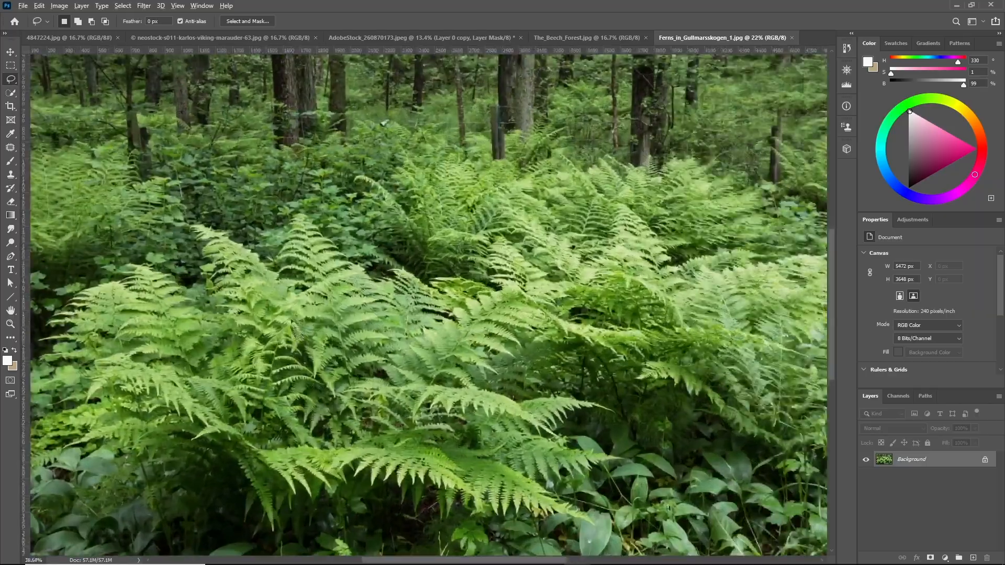
scroll(335, 263, up, 4)
scroll(393, 279, down, 2)
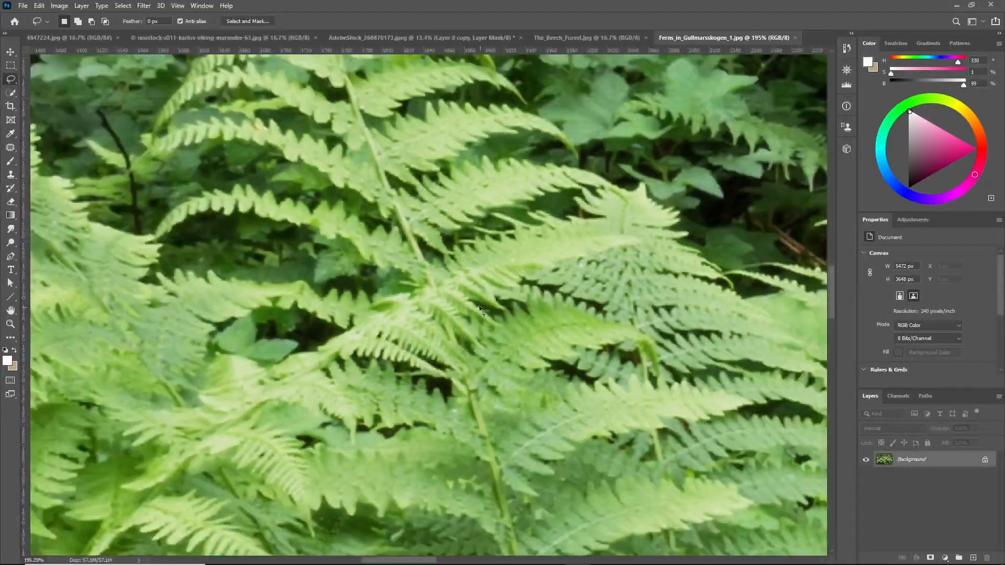
scroll(393, 279, down, 5)
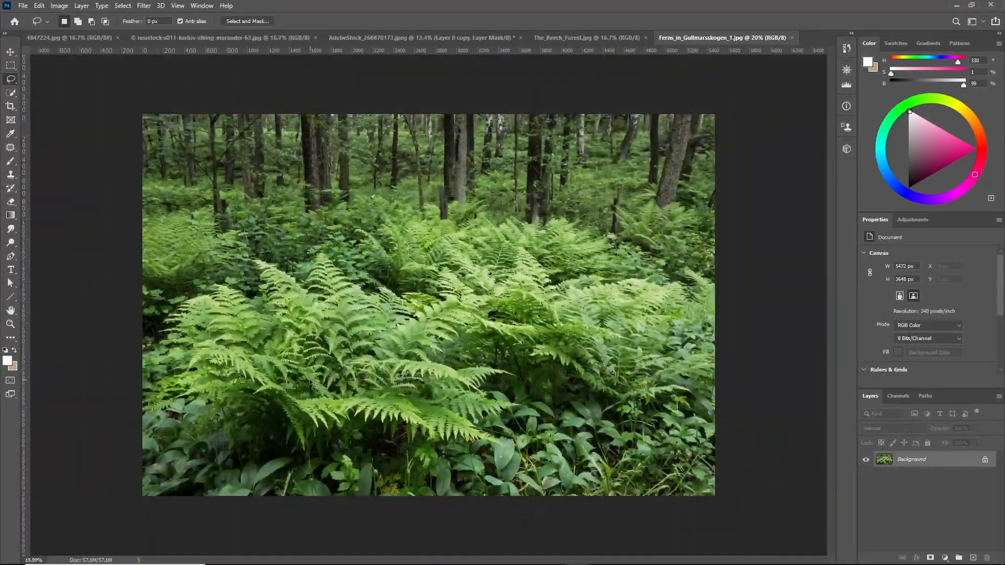
scroll(216, 414, up, 3)
scroll(216, 413, up, 10)
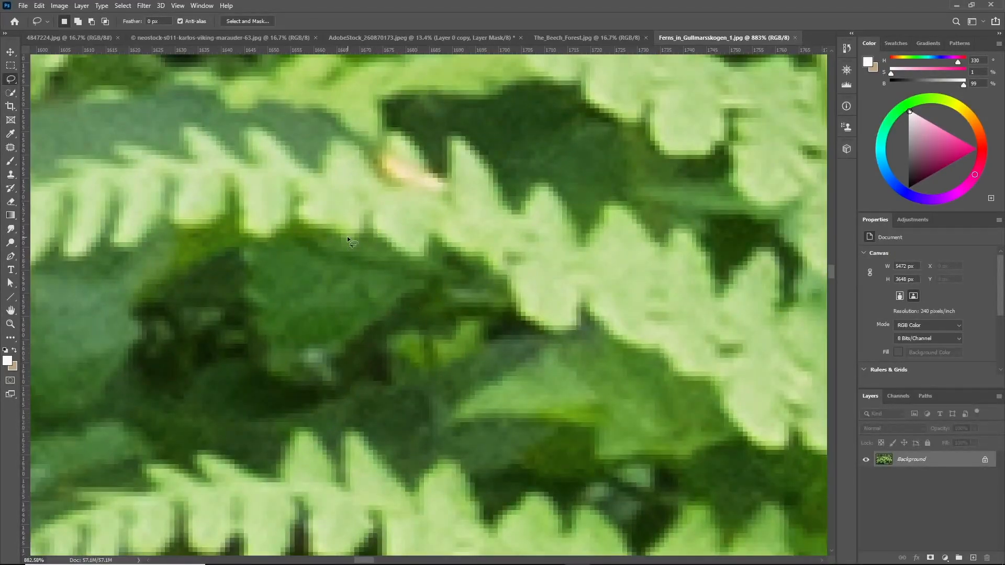
mouse_move(386, 246)
mouse_down()
mouse_move(429, 231)
mouse_move(498, 357)
mouse_move(485, 360)
mouse_up()
key(ctrl+d)
scroll(393, 374, down, 4)
scroll(393, 373, down, 10)
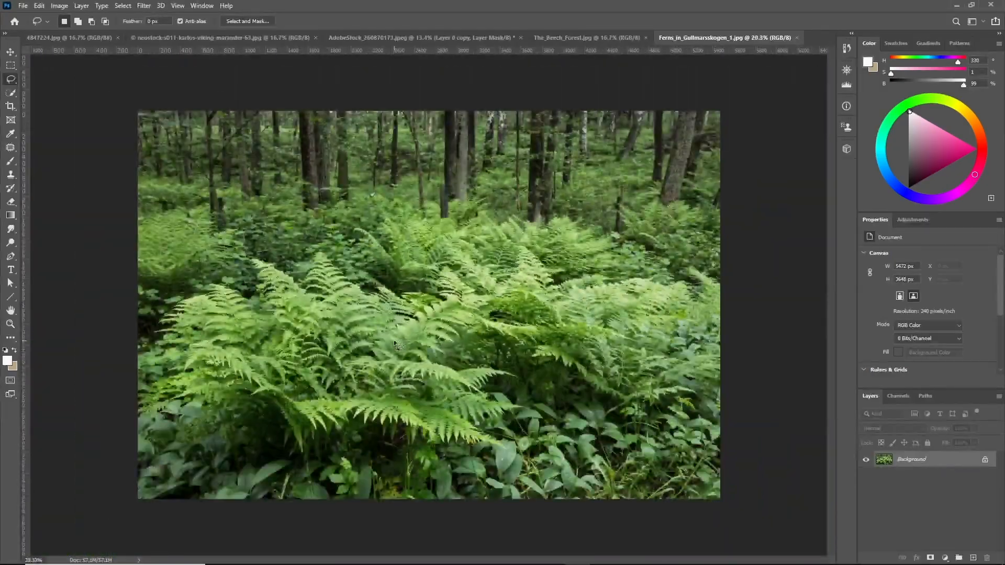
scroll(367, 421, up, 3)
scroll(366, 421, down, 3)
scroll(367, 421, up, 3)
scroll(344, 436, down, 1)
scroll(337, 438, down, 1)
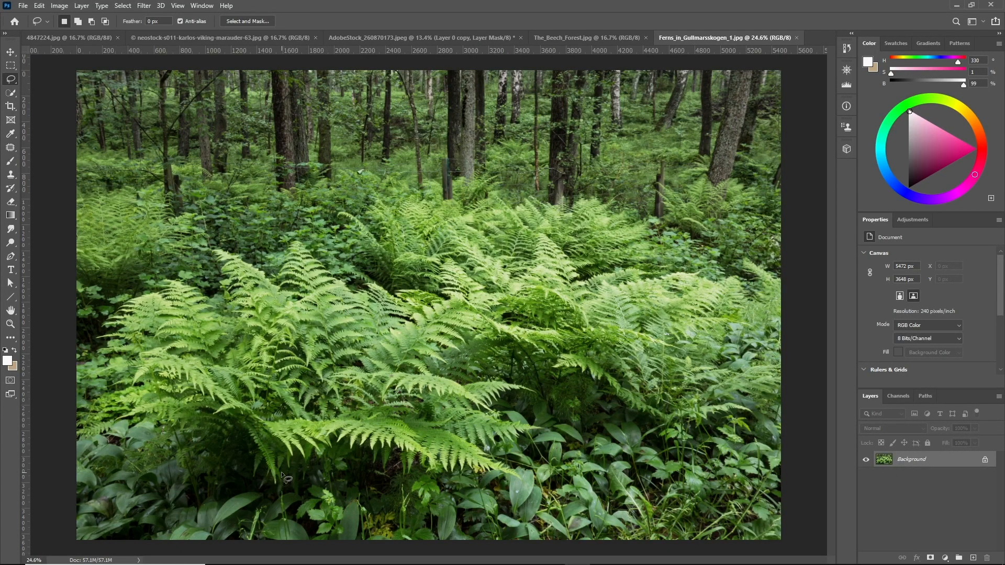
Lasso the large fern clump in the lower-left foreground of the photo
mouse_move(286, 468)
mouse_down()
mouse_move(337, 445)
mouse_move(454, 461)
mouse_move(299, 469)
mouse_move(337, 448)
mouse_move(371, 445)
mouse_move(463, 467)
mouse_move(513, 464)
mouse_move(478, 442)
mouse_move(526, 432)
mouse_move(465, 417)
mouse_move(470, 405)
mouse_move(526, 389)
mouse_move(466, 385)
mouse_move(431, 368)
mouse_move(469, 322)
mouse_move(452, 310)
mouse_move(391, 324)
mouse_up()
key(ctrl+d)
mouse_move(371, 284)
mouse_down()
mouse_move(345, 288)
mouse_move(289, 248)
mouse_up()
drag(267, 289, 219, 253)
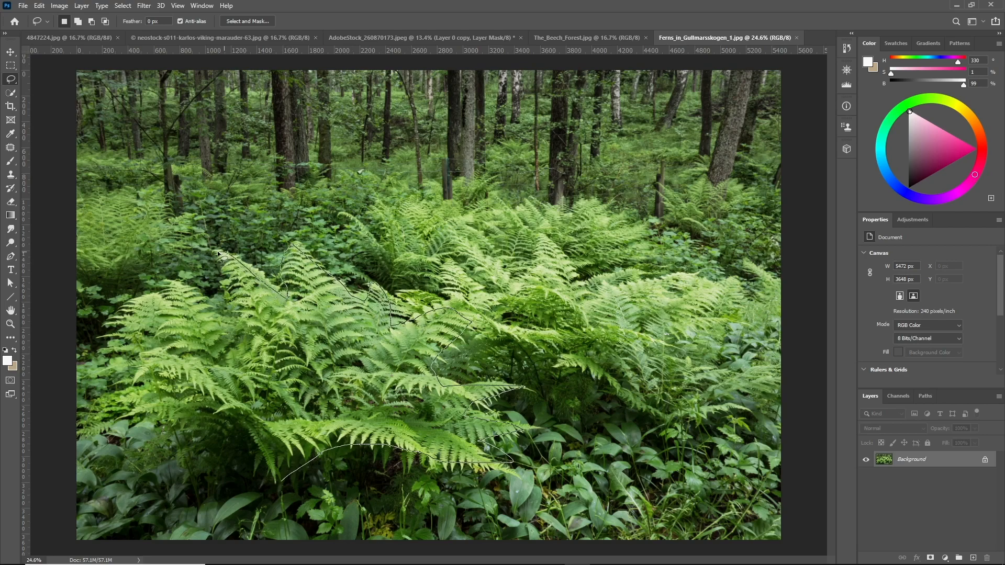
mouse_move(251, 317)
mouse_down()
mouse_move(217, 327)
mouse_move(174, 274)
mouse_move(161, 341)
mouse_move(138, 370)
mouse_move(191, 396)
mouse_move(144, 412)
mouse_move(264, 492)
mouse_up()
scroll(281, 351, down, 4)
scroll(281, 352, up, 4)
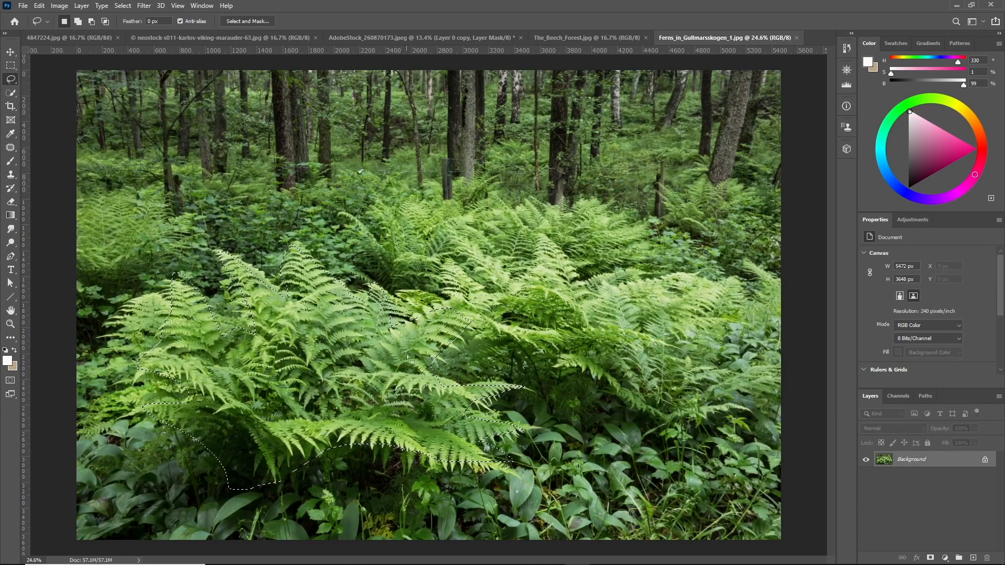
Feather the fern selection by 20 pixels
right_click(369, 256)
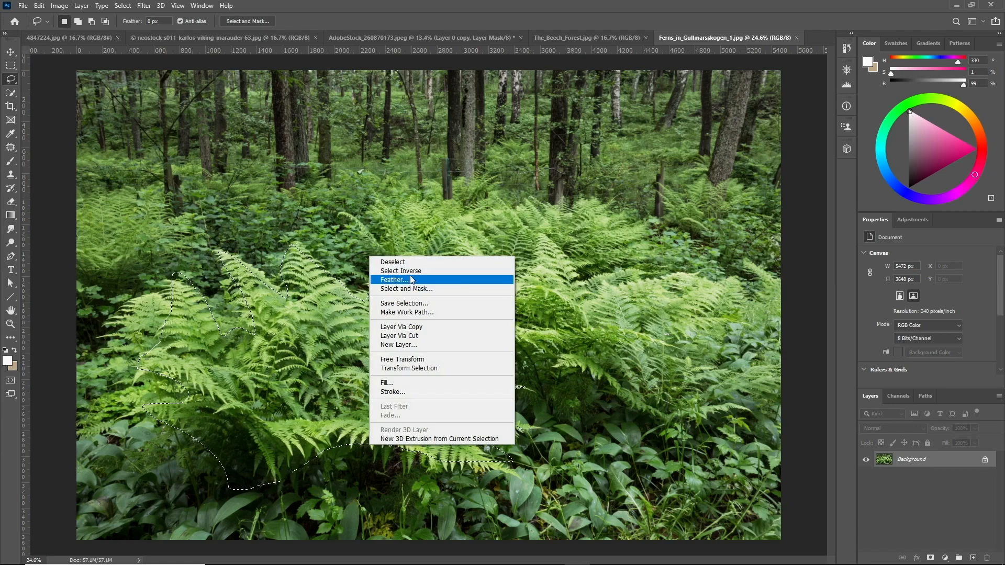
click(411, 283)
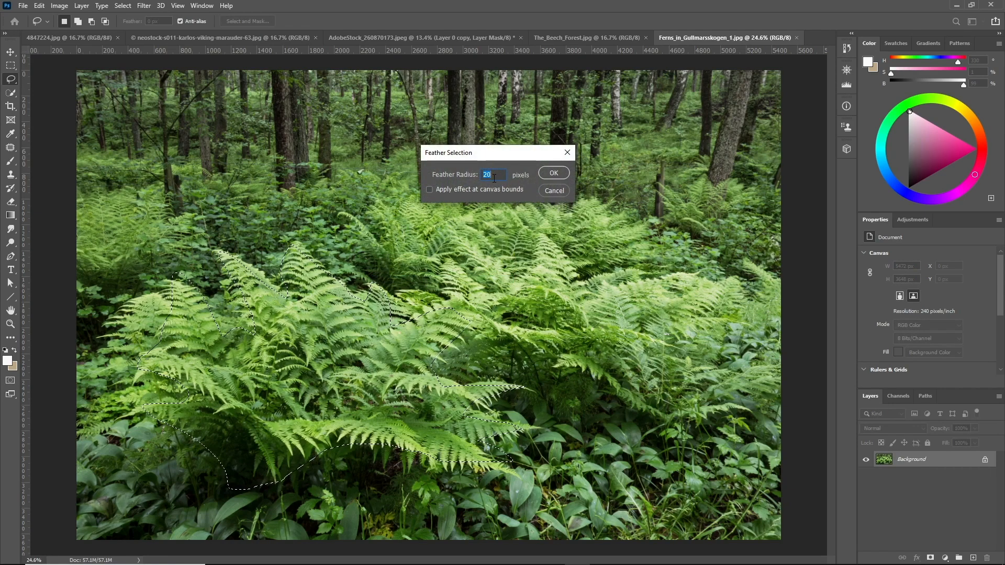
click(554, 173)
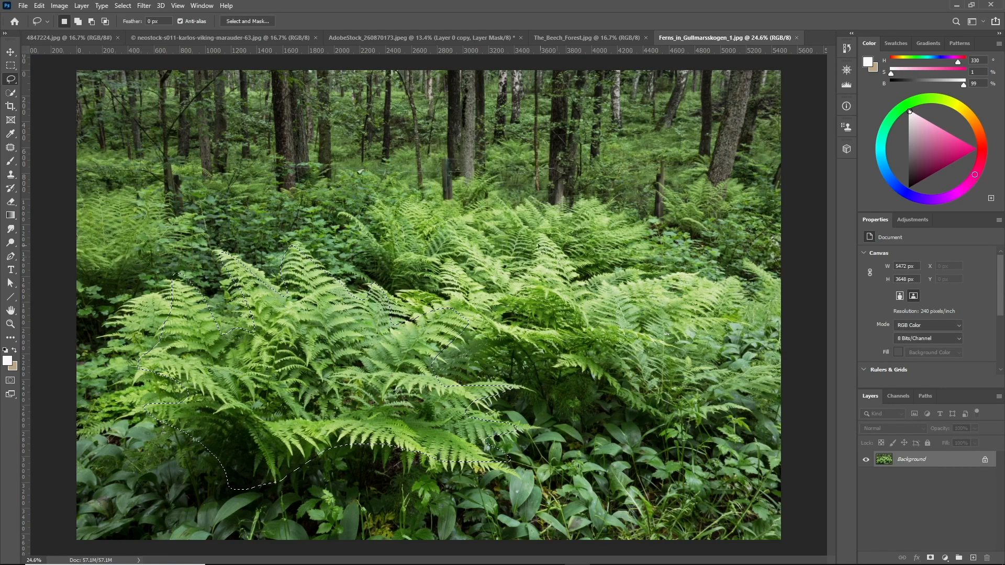
Refine the fern selection in Select and Mask with a 50 px radius and 15% contrast
scroll(510, 232, down, 2)
scroll(244, 76, up, 1)
click(255, 25)
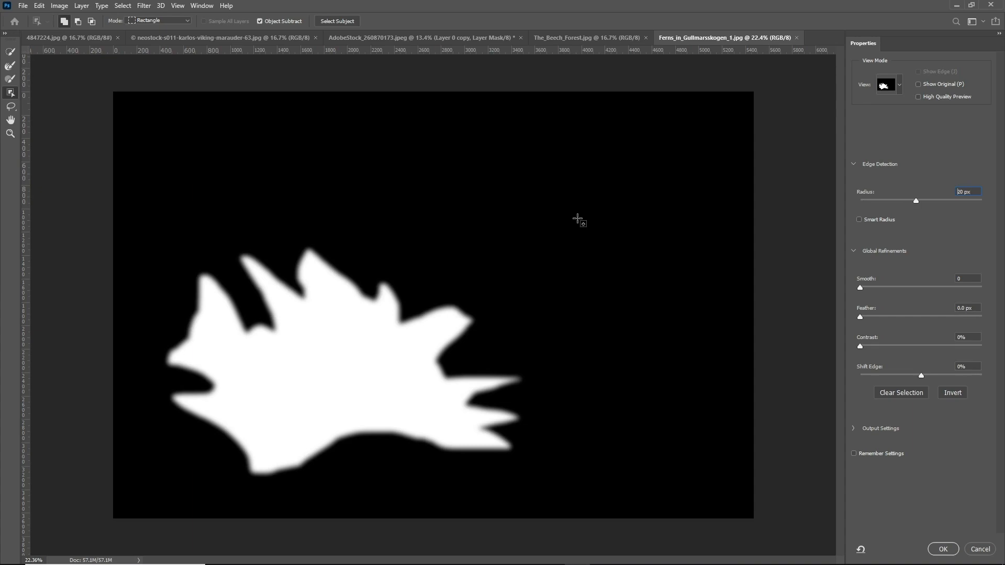
key(shift+Up)
key(shift+Up)
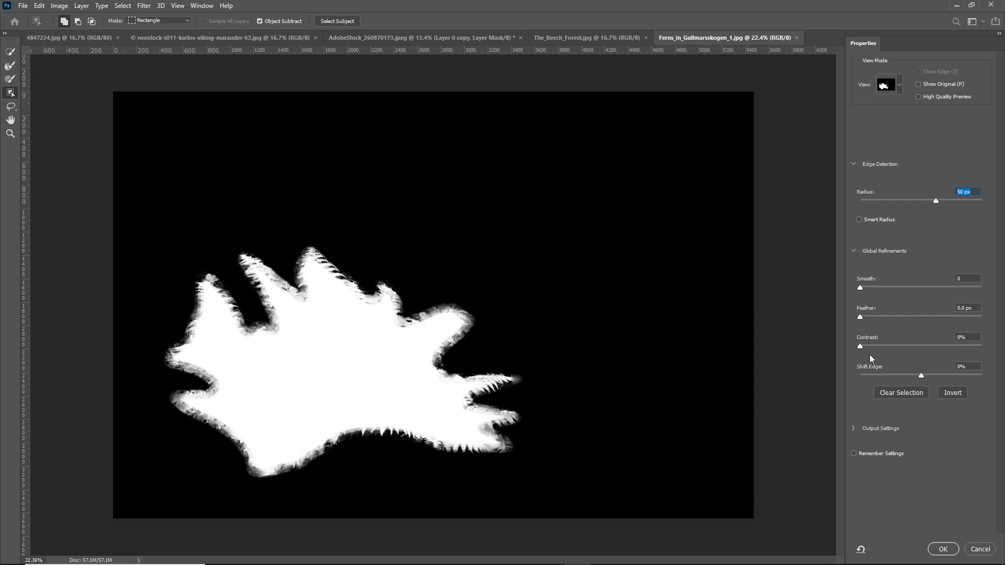
drag(867, 346, 878, 345)
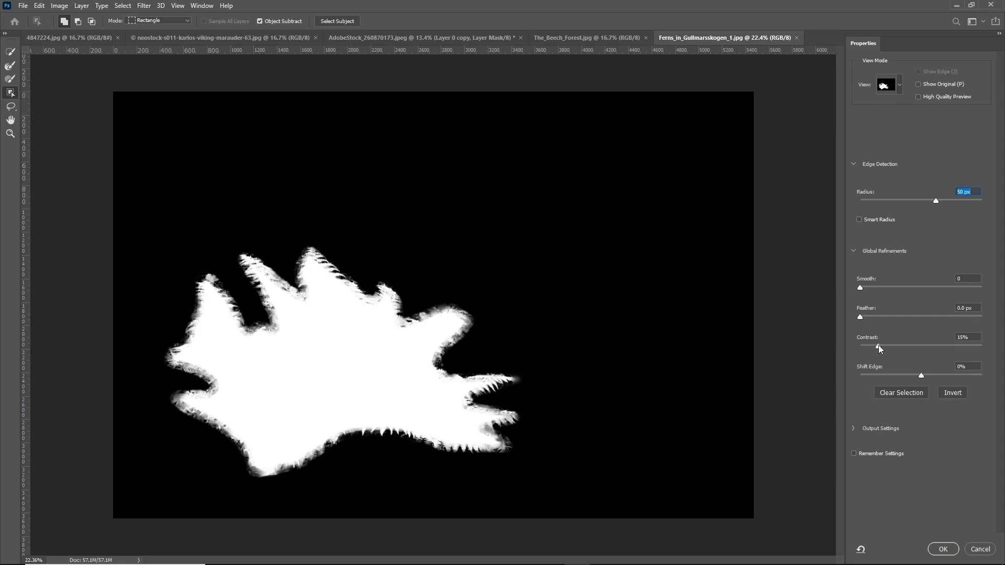
click(943, 549)
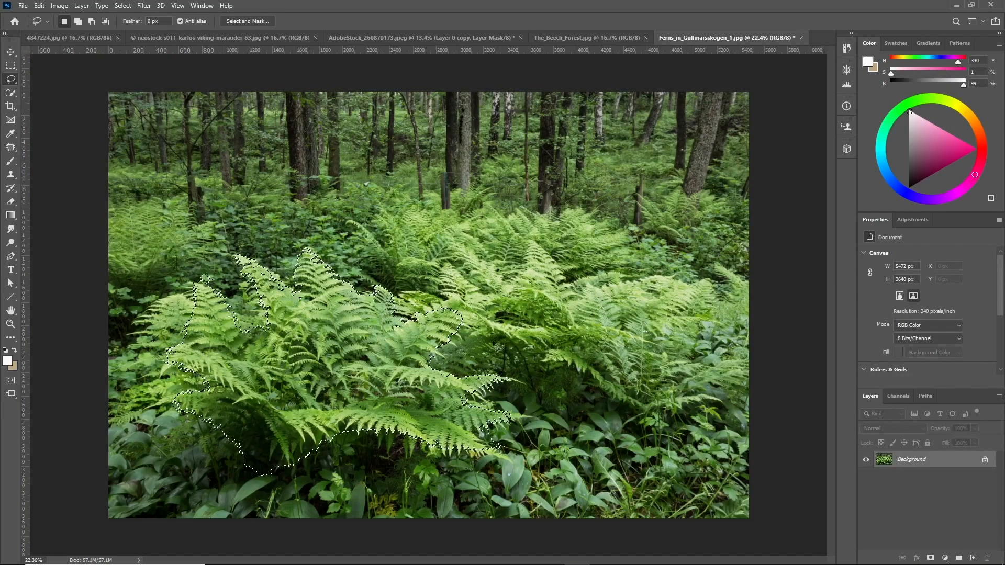
Refine the fern selection again in Select and Mask with a 40 px radius and 30% contrast
click(248, 22)
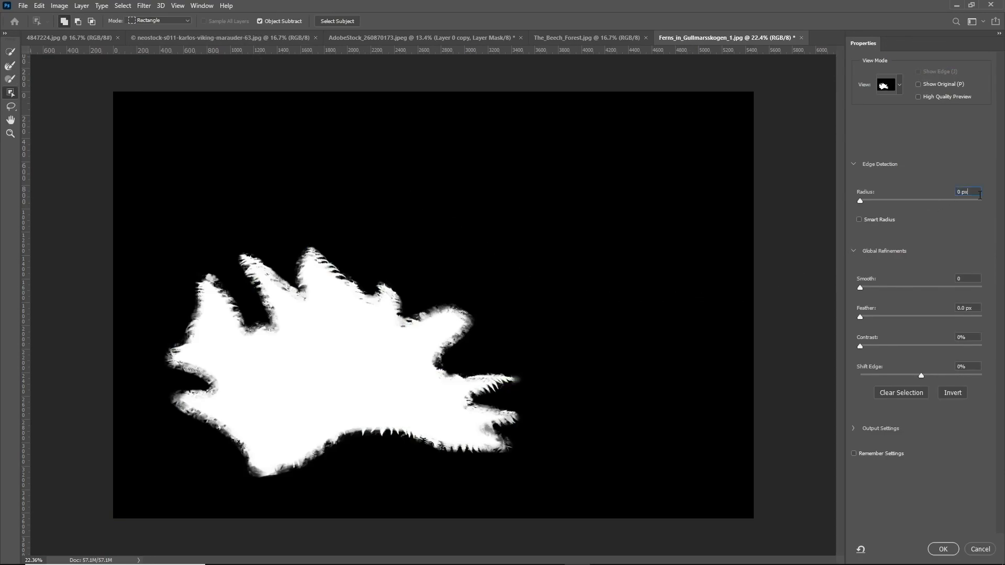
key(shift+Up)
click(972, 335)
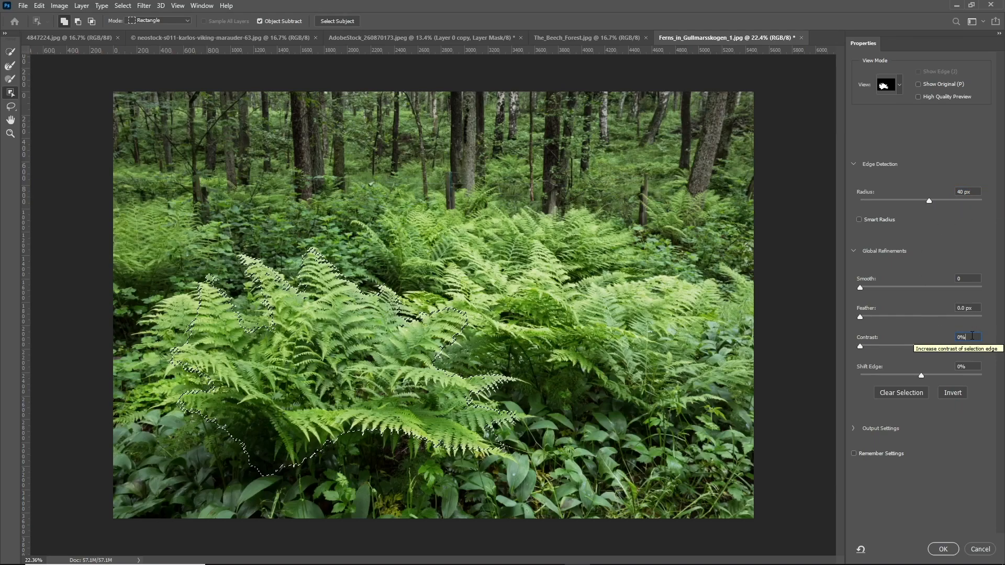
key(shift+Up)
key(shift+Up)
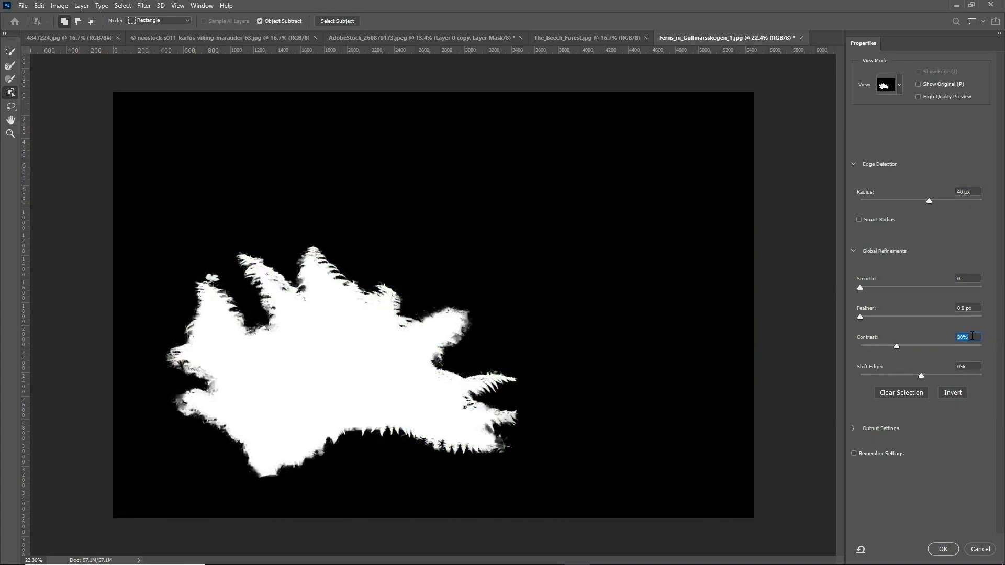
click(943, 549)
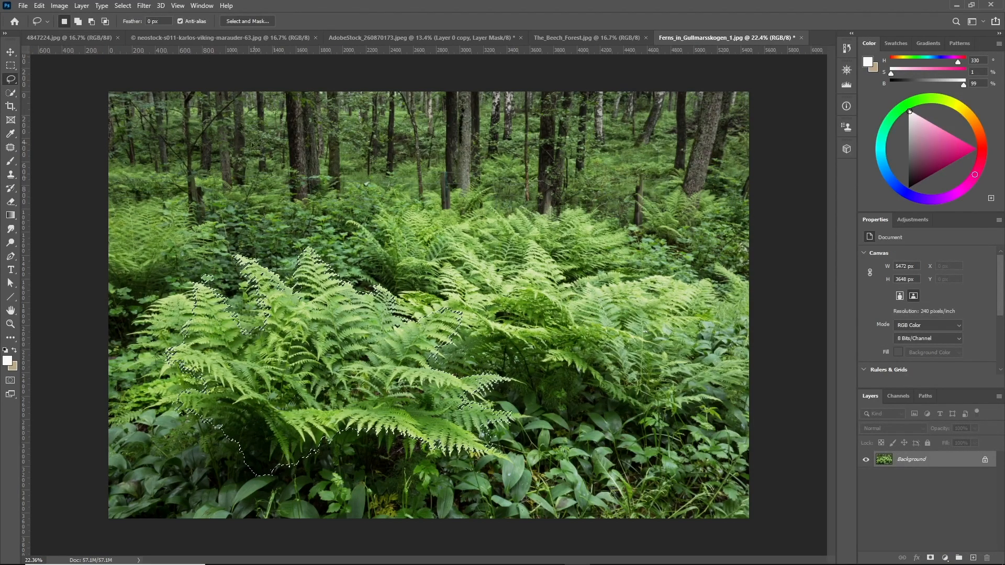
Contract the fern selection by 10 pixels
click(124, 7)
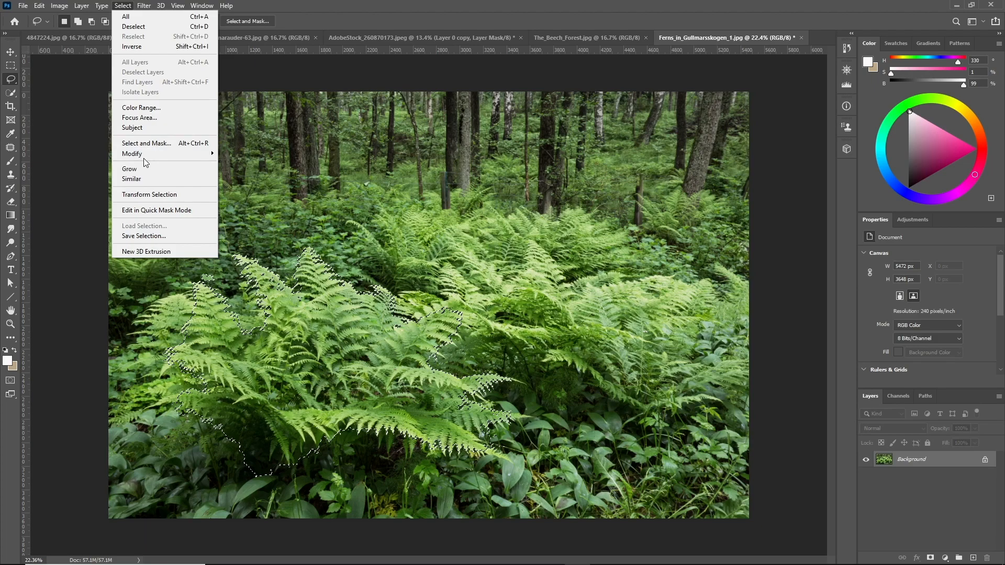
mouse_move(158, 161)
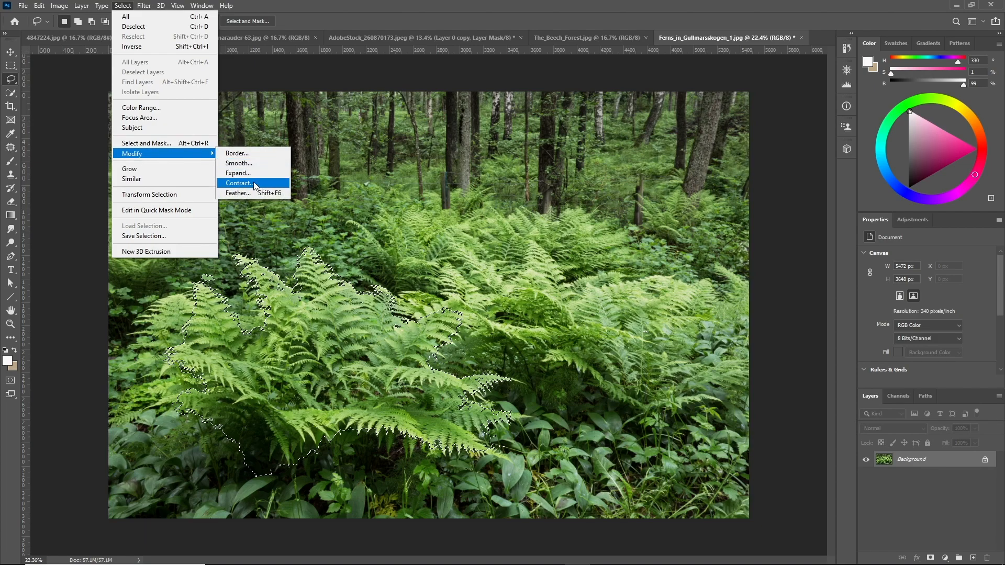
click(255, 184)
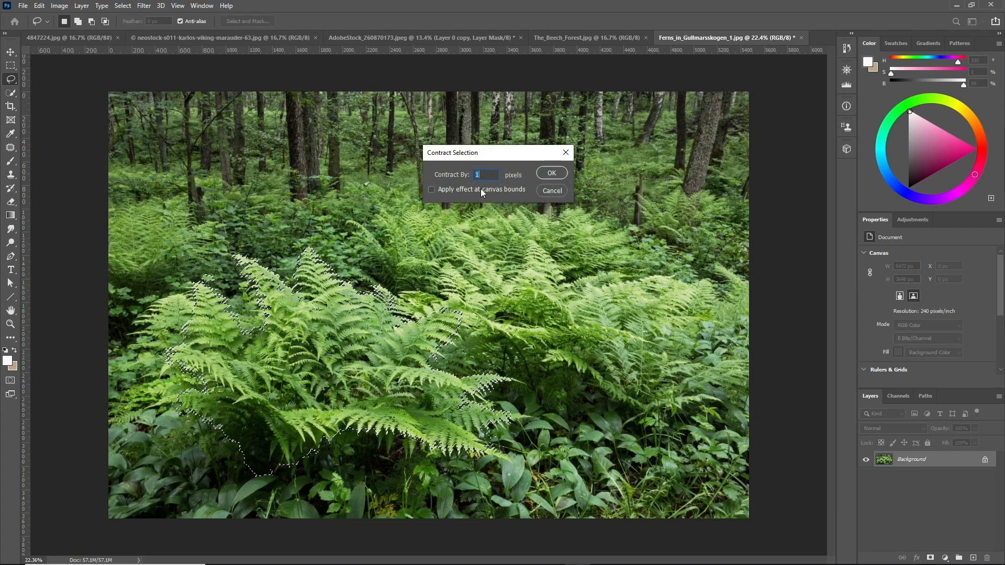
text(10)
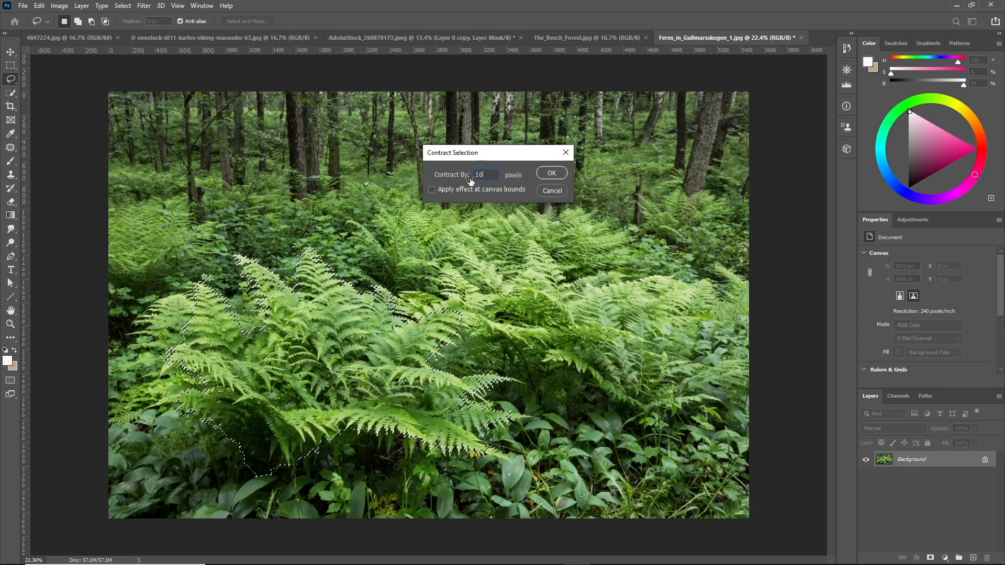
click(554, 173)
Refine the contracted selection in Select and Mask with a 40 px radius and raised contrast
click(266, 21)
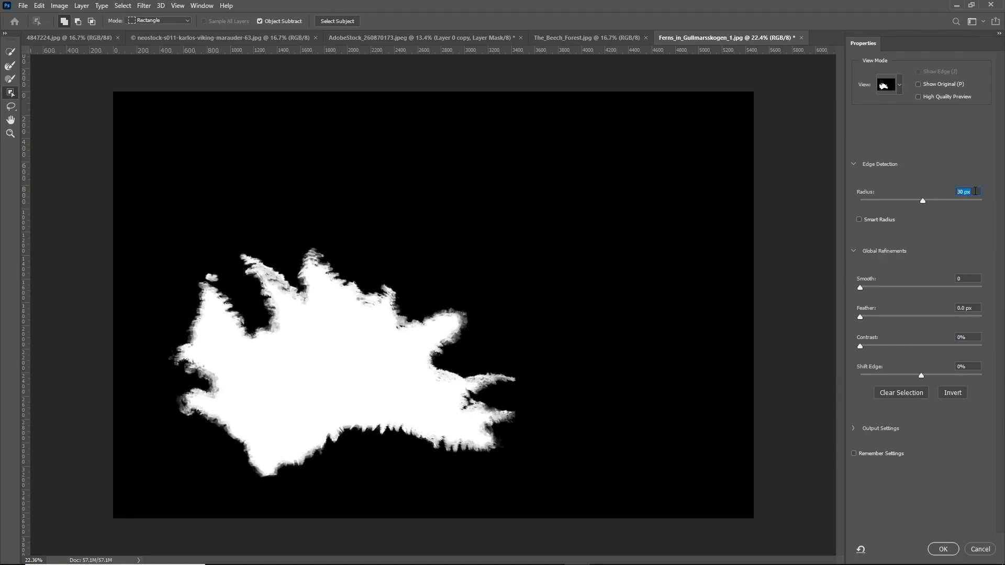
key(shift+Up)
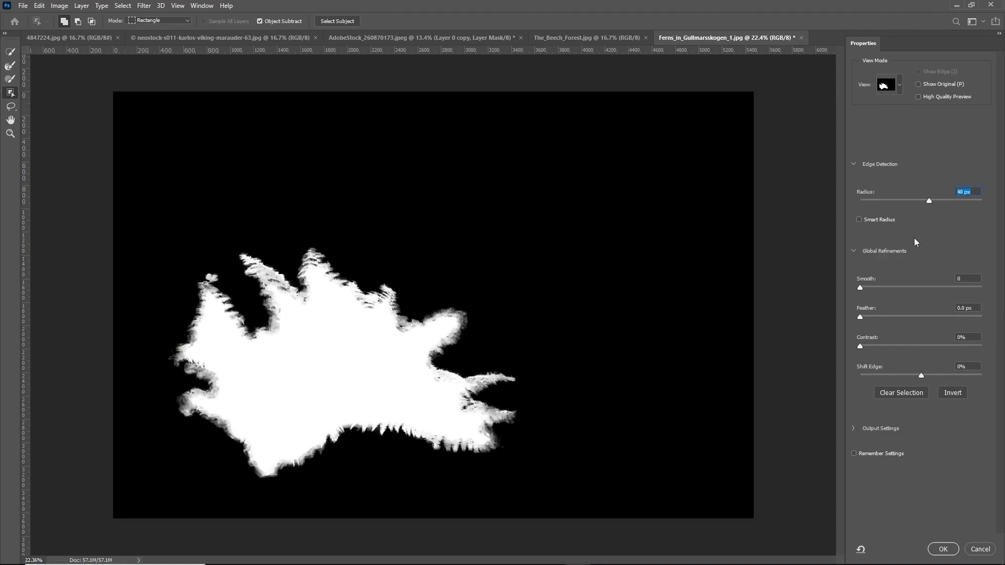
click(972, 338)
key(shift+Up)
key(shift+Up)
click(943, 549)
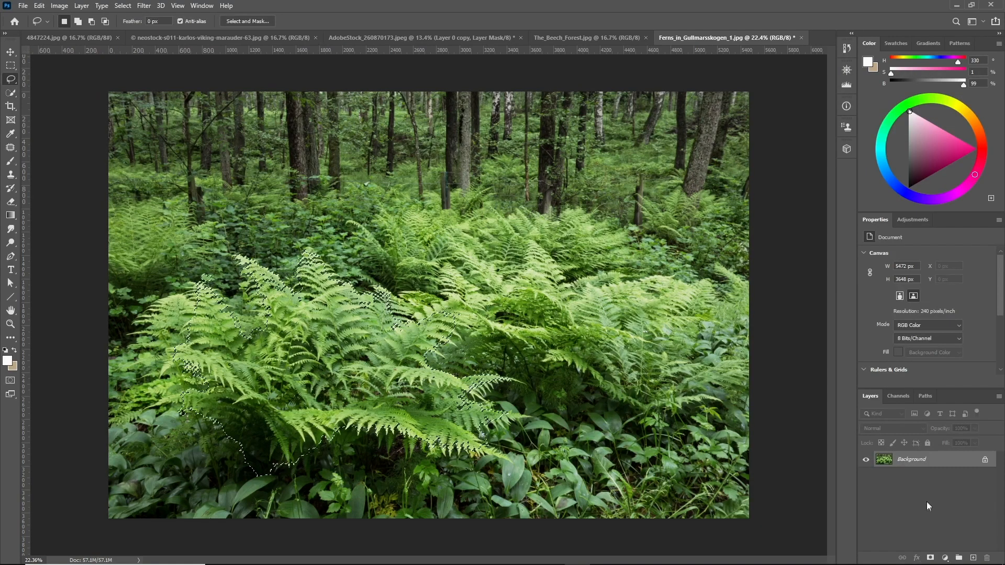
Add a layer mask from the fern selection to cut out the clump
key(ctrl+plus)
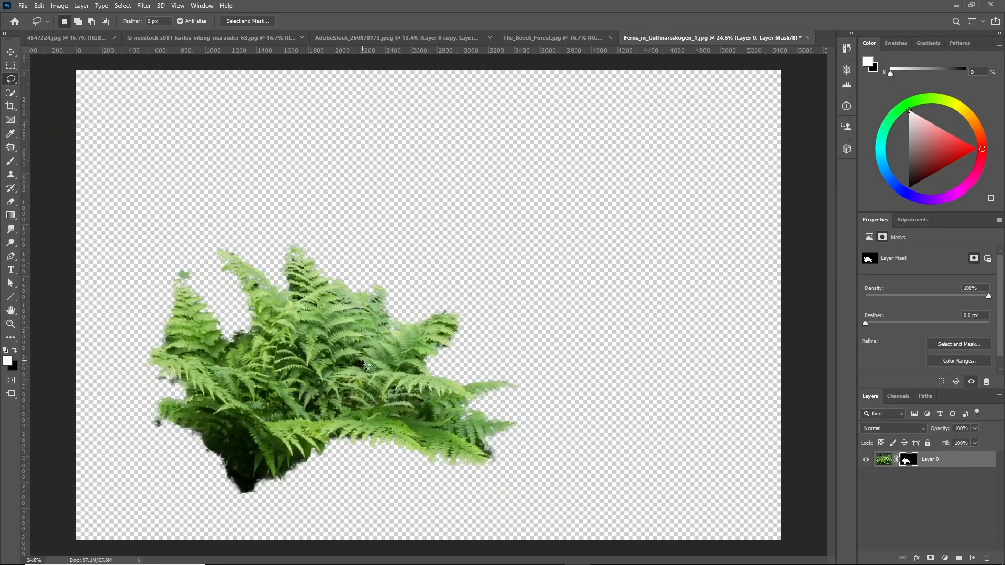
scroll(143, 284, up, 4)
scroll(291, 325, down, 5)
scroll(287, 389, up, 4)
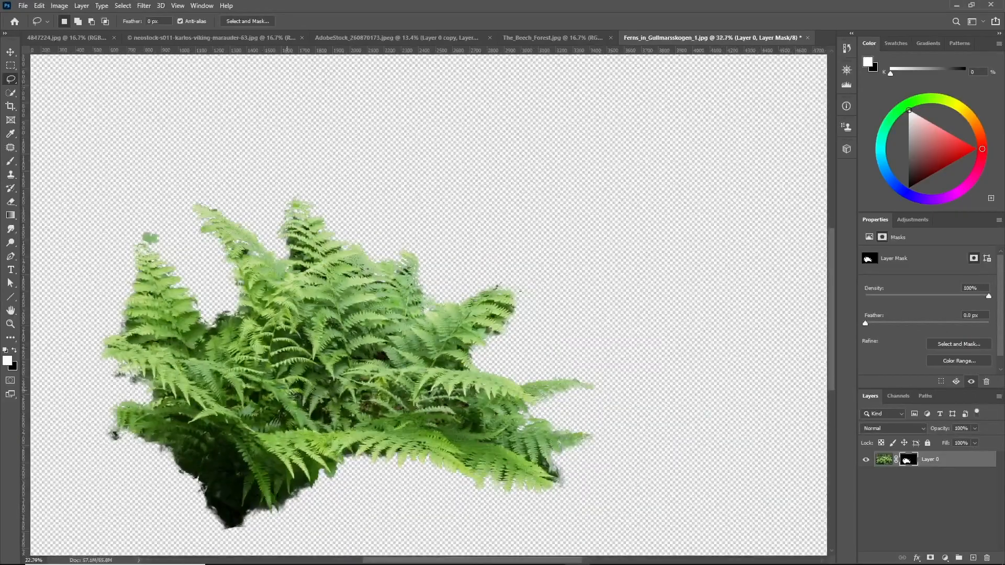
scroll(281, 470, down, 3)
scroll(335, 393, up, 2)
scroll(387, 309, down, 3)
scroll(387, 309, up, 2)
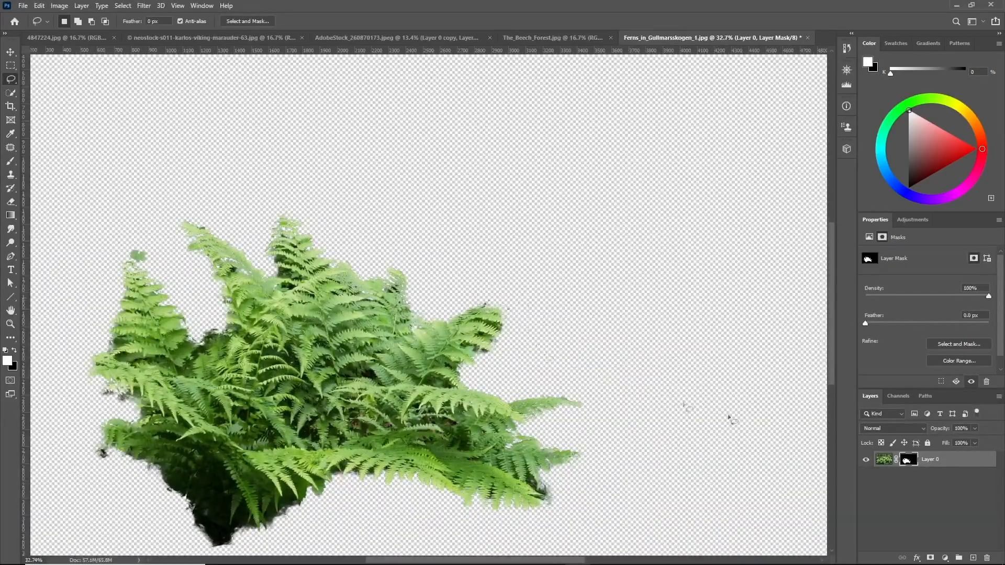
Refine the fern mask in Select and Mask with a 70 px radius, 50% contrast and smoothing of 1
click(244, 20)
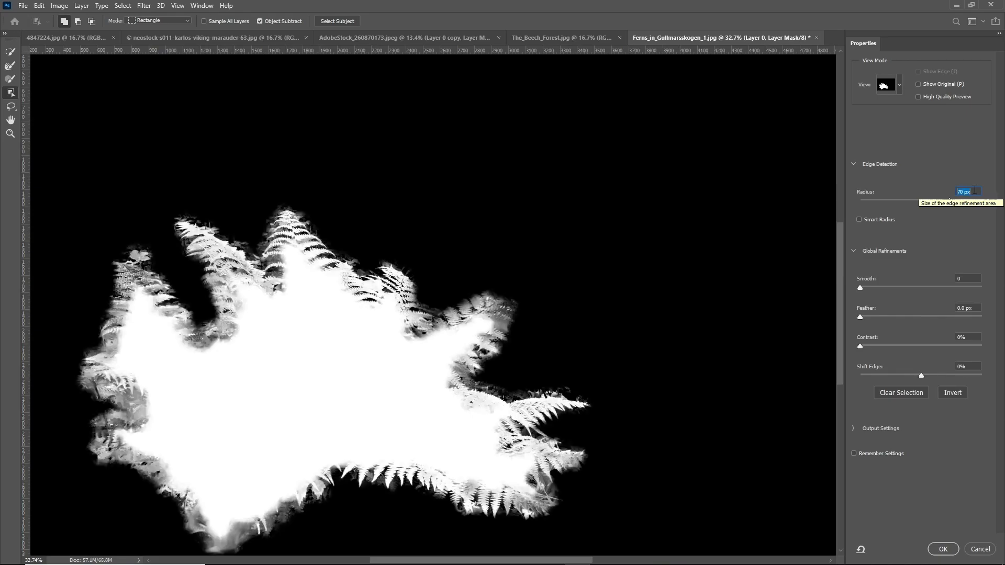
text(50)
key(Return)
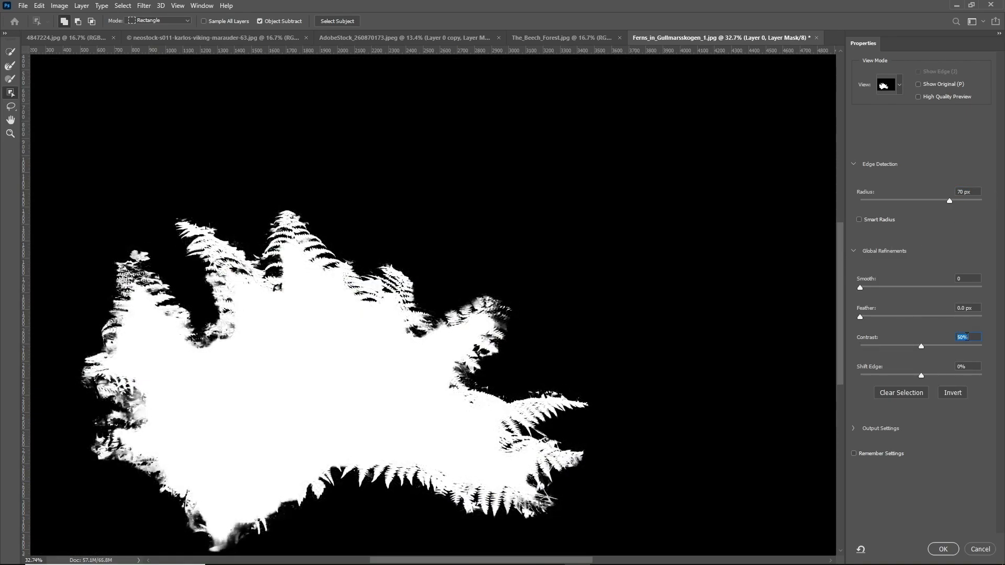
click(968, 281)
text(1)
click(944, 549)
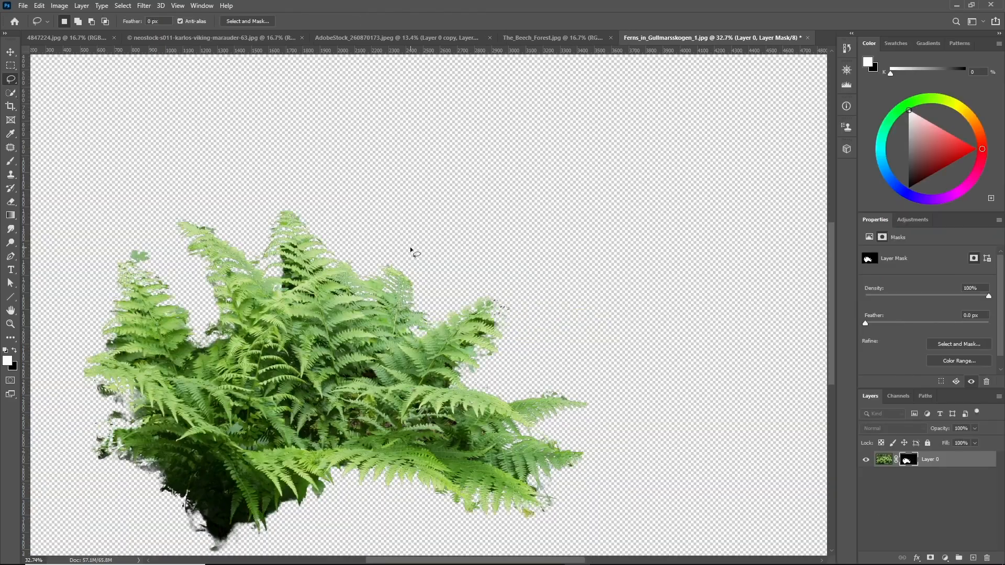
Add a new layer beneath the fern and fill it with black as a checking backdrop
scroll(367, 322, down, 5)
scroll(389, 317, up, 4)
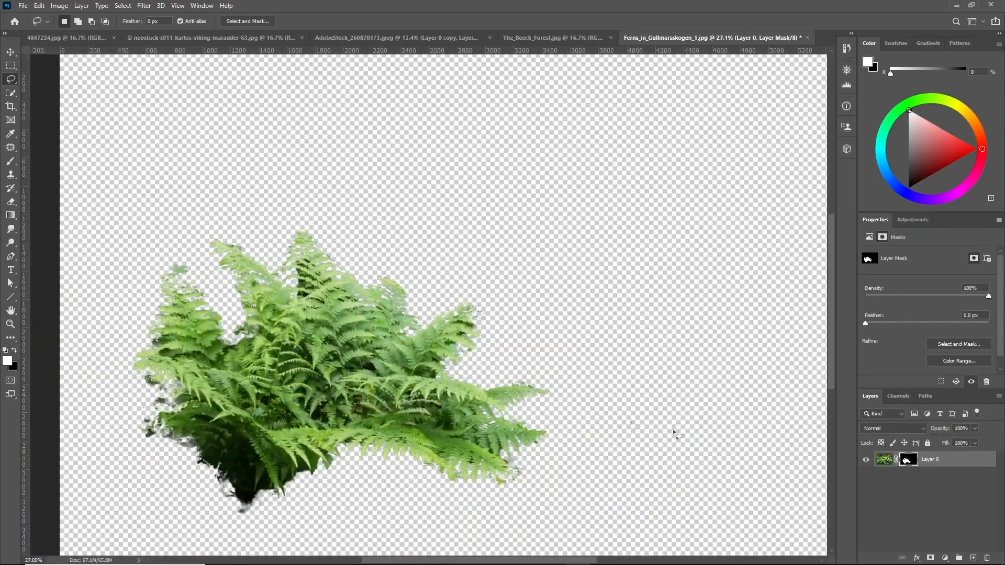
ctrl+click(974, 558)
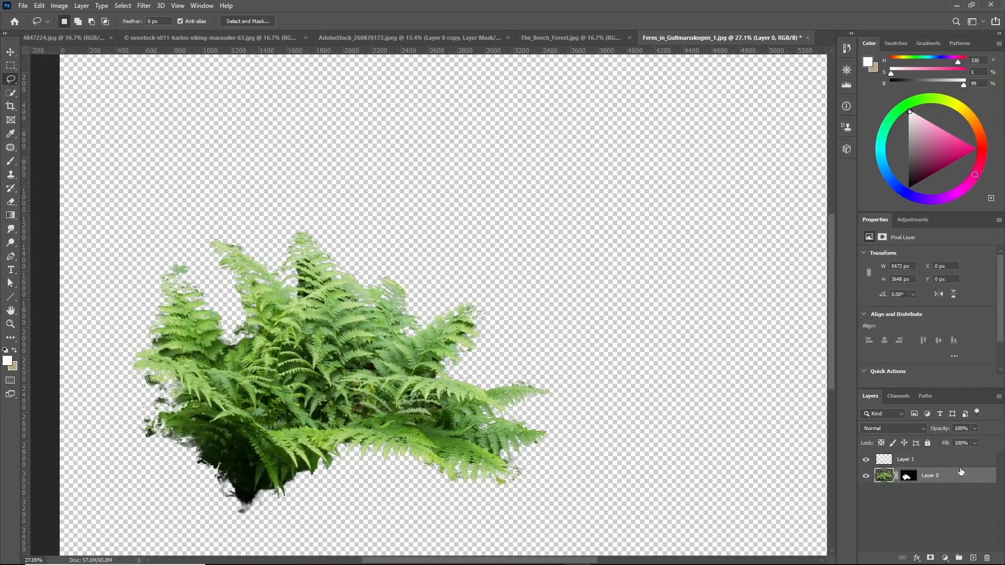
key(shift+F5)
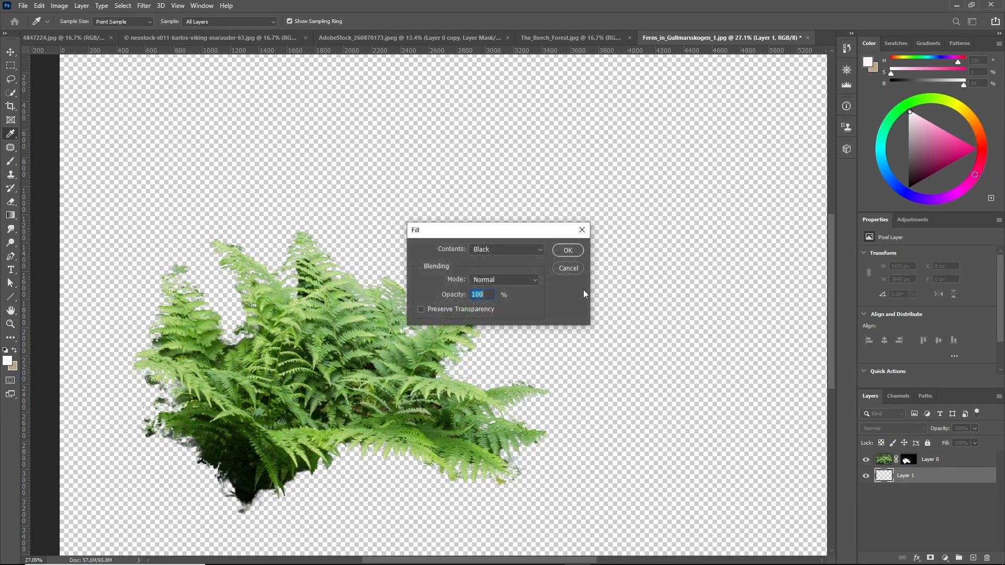
click(568, 250)
Zoom around the fern cutout to inspect its edges against the black backdrop
scroll(439, 311, down, 3)
scroll(439, 311, up, 2)
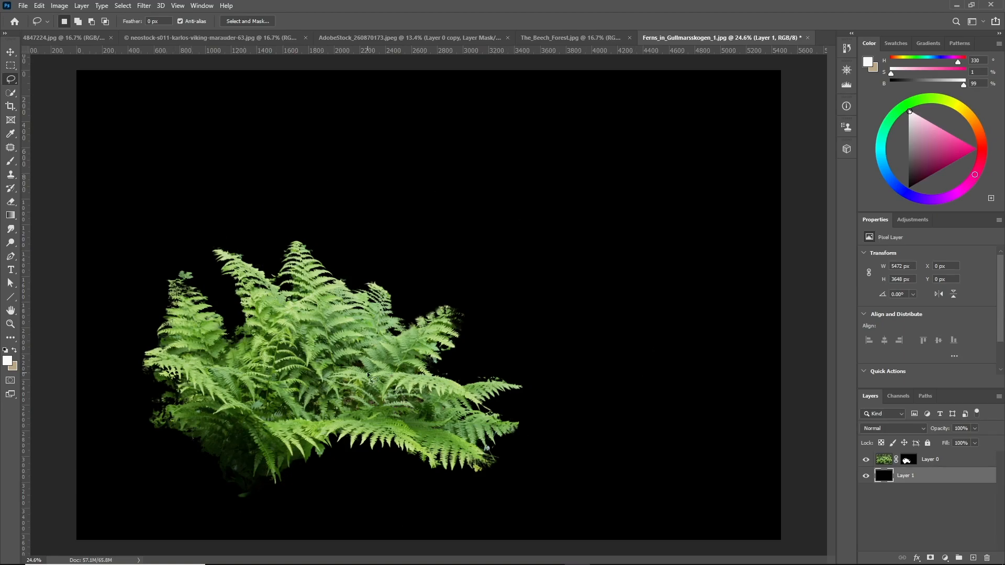
scroll(369, 377, up, 6)
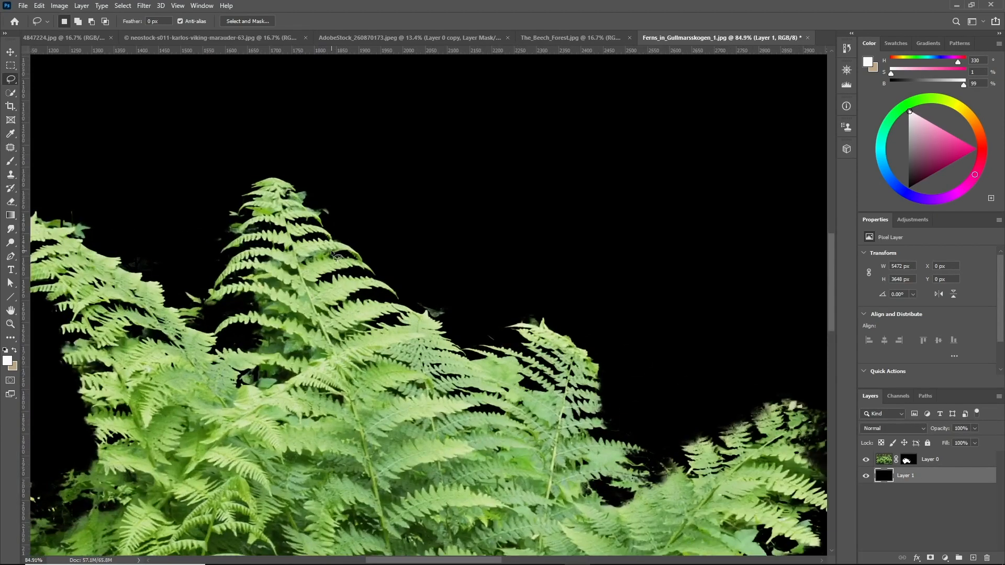
scroll(147, 233, down, 5)
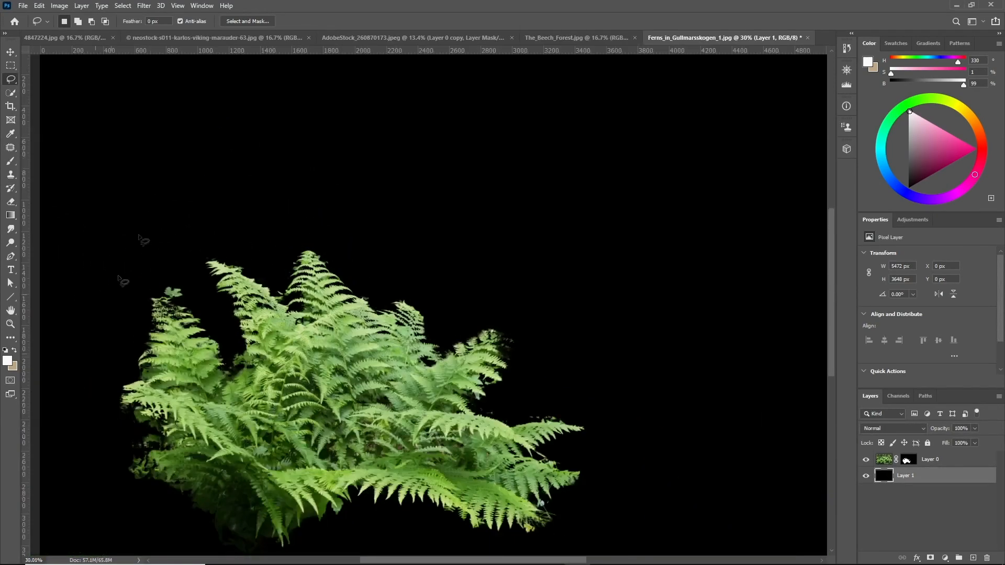
drag(119, 277, 195, 197)
key(ctrl+d)
mouse_move(541, 422)
mouse_down()
mouse_move(443, 286)
mouse_move(628, 380)
mouse_up()
key(ctrl+d)
mouse_move(696, 301)
mouse_down()
mouse_move(595, 452)
mouse_move(652, 422)
mouse_up()
key(ctrl+d)
scroll(410, 281, down, 2)
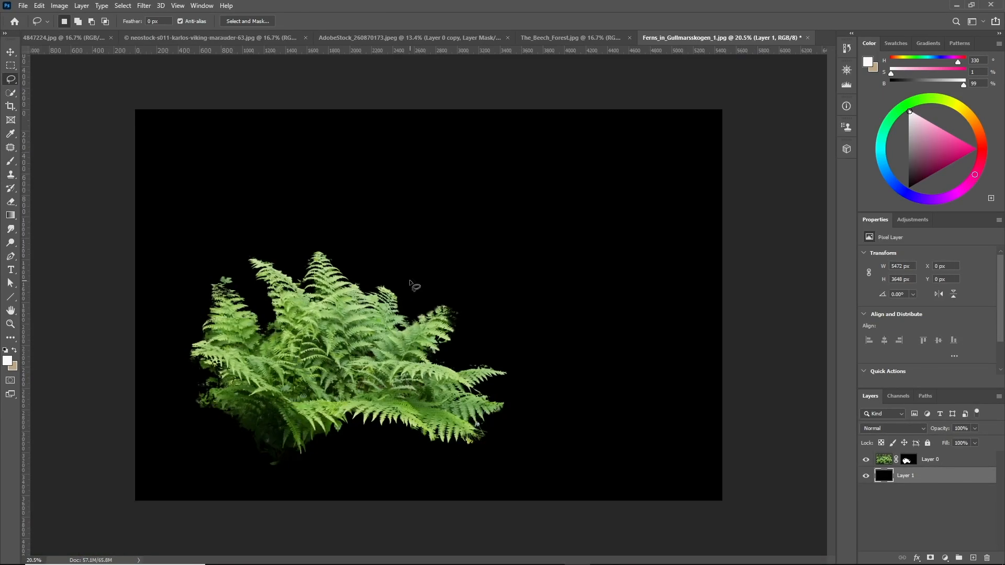
scroll(410, 283, up, 1)
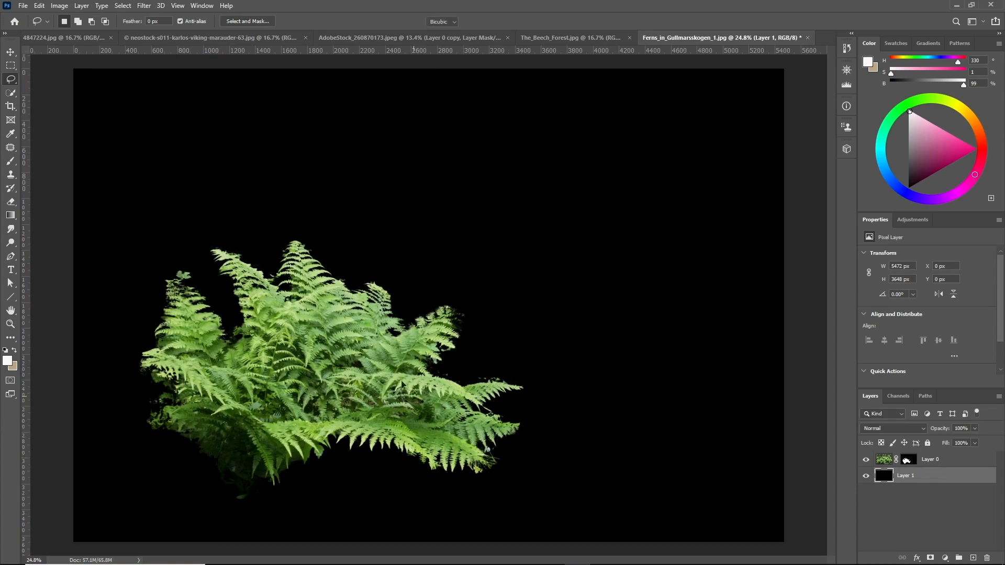
key(ctrl+t)
drag(483, 313, 441, 351)
key(Escape)
Lasso a stray fern fragment off the right side and fill that area of the layer mask with black
scroll(531, 409, up, 1)
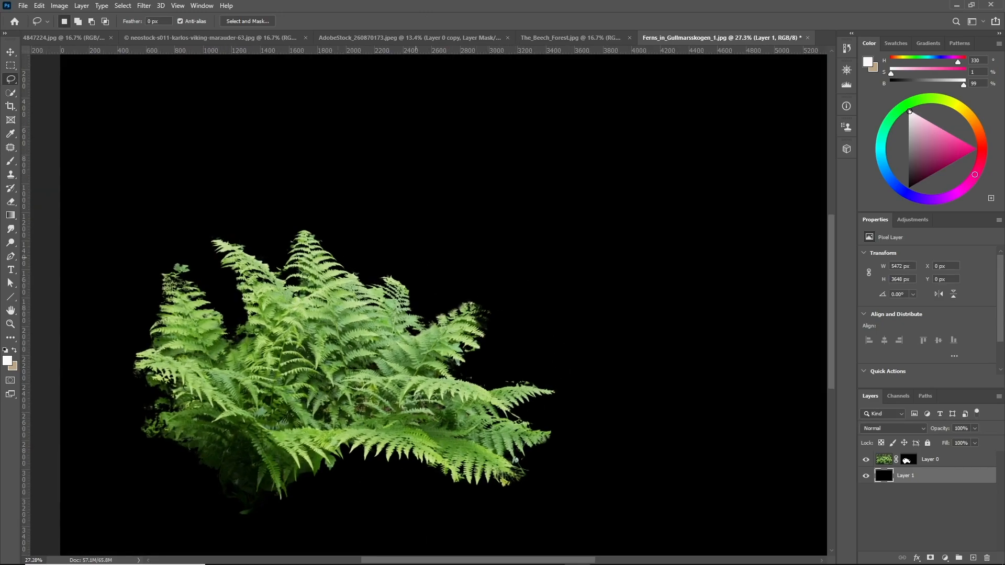
scroll(393, 333, down, 1)
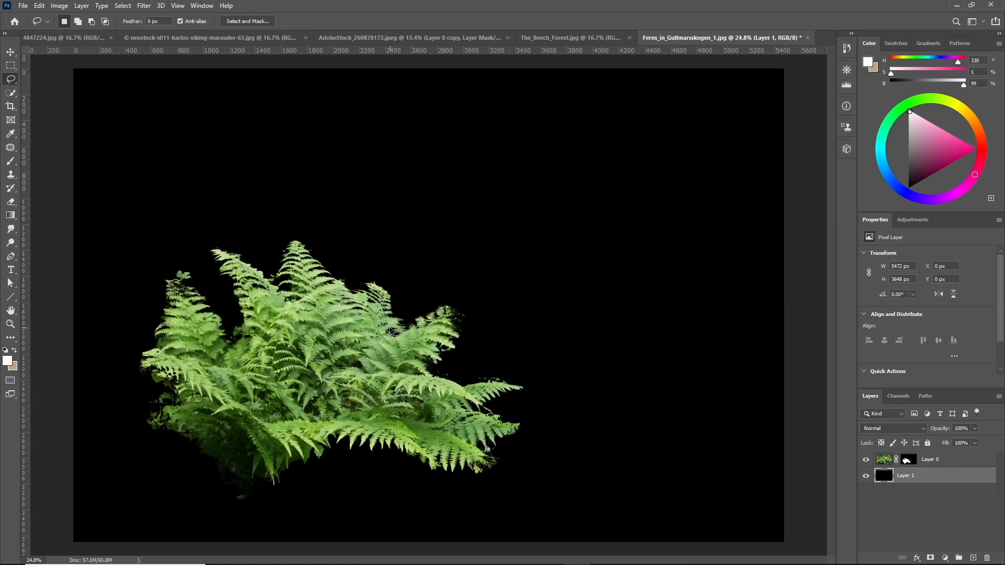
scroll(393, 332, up, 1)
scroll(393, 333, down, 2)
scroll(394, 332, up, 2)
scroll(526, 335, up, 3)
scroll(527, 335, up, 13)
mouse_move(408, 305)
mouse_down()
mouse_move(317, 265)
mouse_move(356, 211)
mouse_move(479, 206)
mouse_up()
drag(495, 238, 472, 306)
key(shift+F5)
click(562, 251)
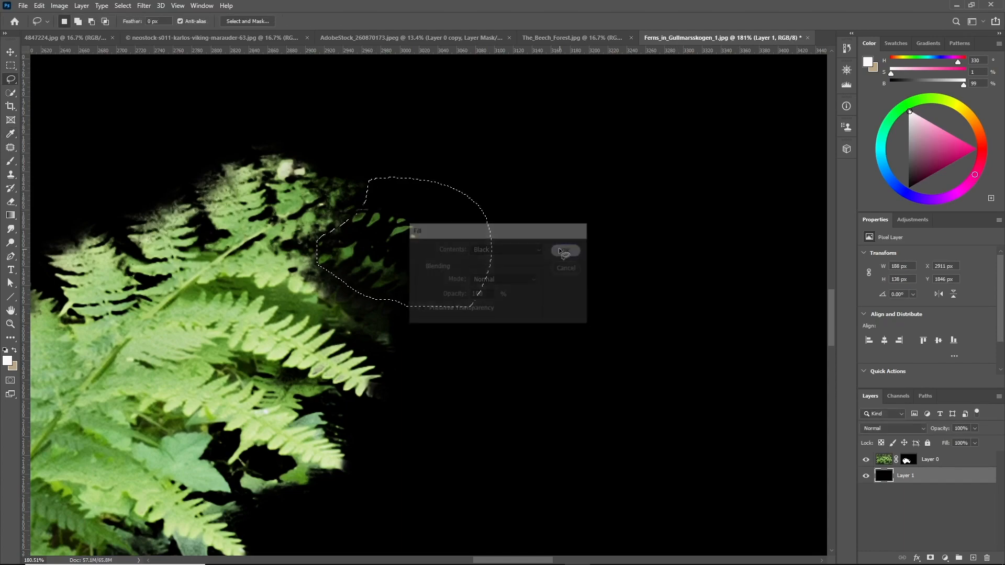
click(908, 460)
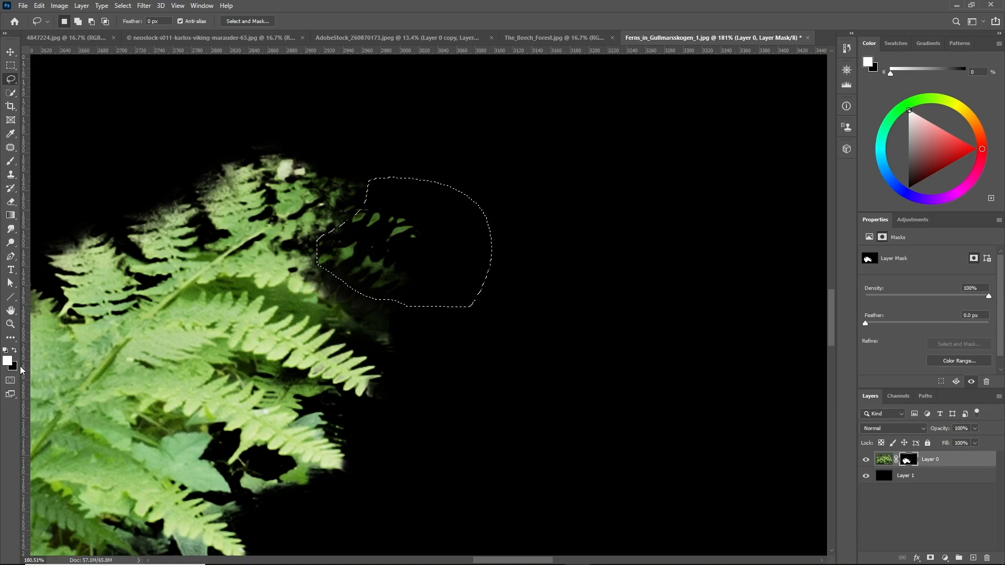
key(ctrl+BackSpace)
key(ctrl+d)
Lasso further stray fragments along the fern's right edge to clean up the cutout
drag(430, 394, 426, 347)
drag(400, 304, 361, 306)
drag(398, 382, 335, 309)
mouse_move(322, 406)
mouse_down()
mouse_move(571, 396)
mouse_move(234, 313)
mouse_move(194, 354)
mouse_move(390, 422)
mouse_up()
drag(450, 325, 351, 348)
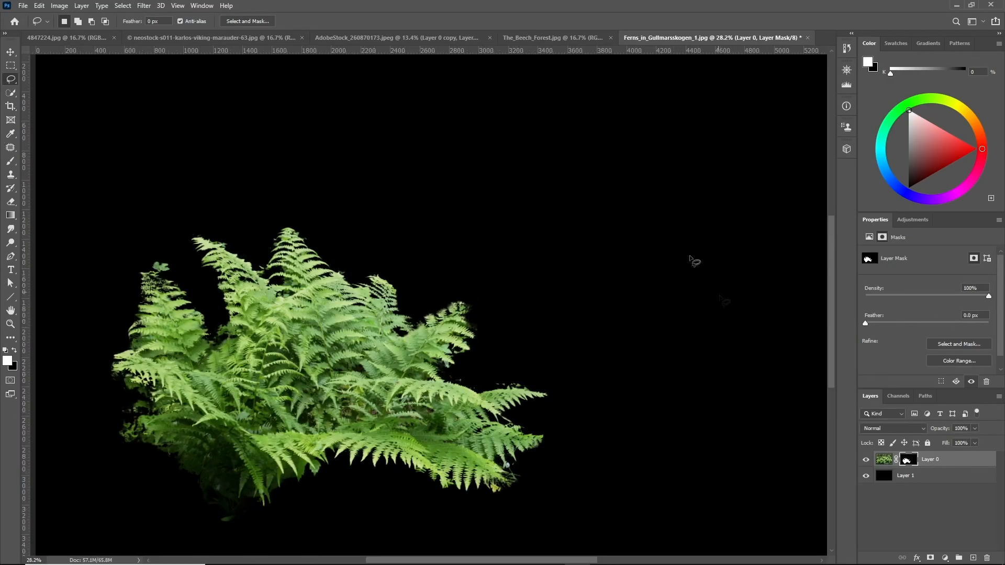
scroll(534, 390, up, 18)
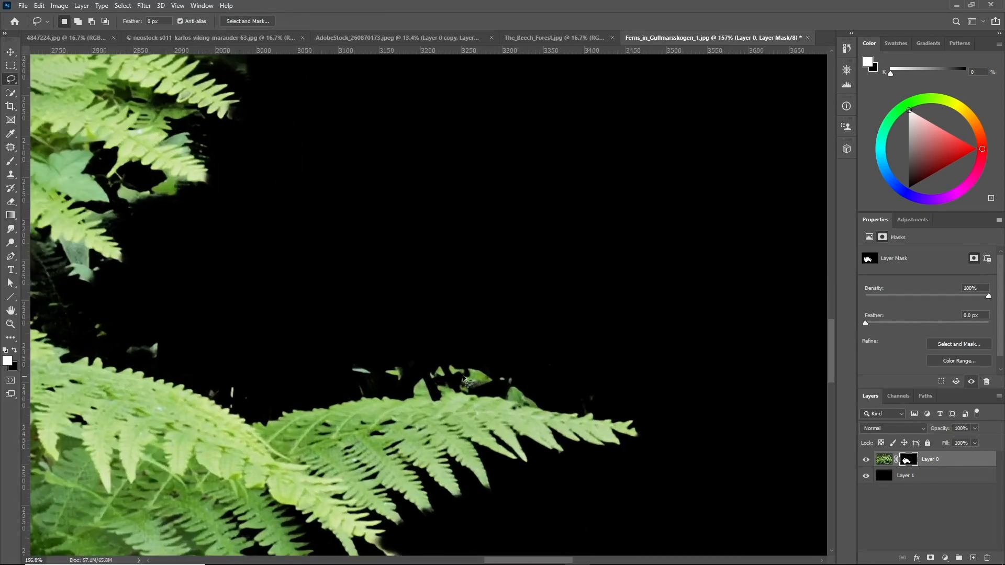
scroll(589, 401, down, 18)
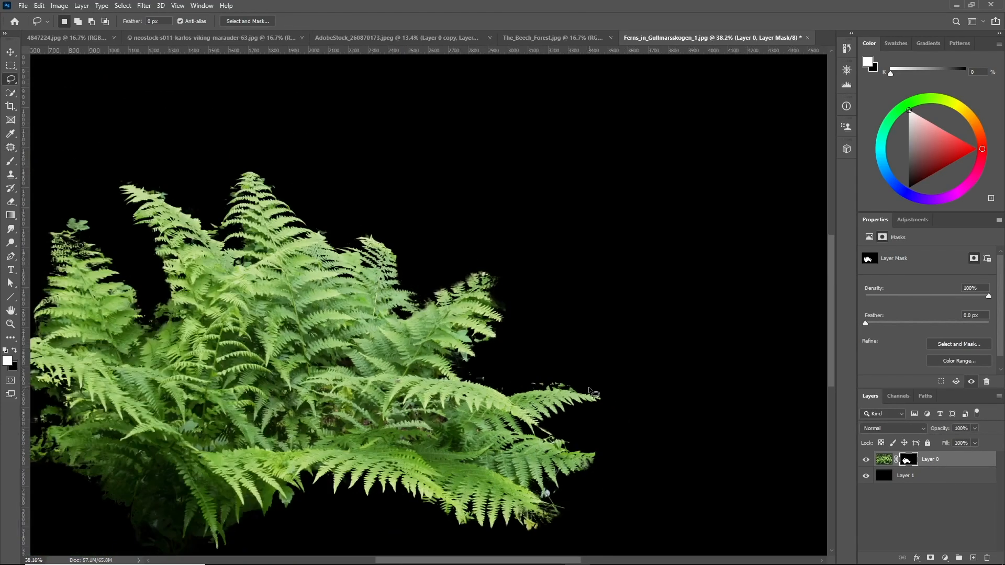
scroll(589, 388, down, 4)
scroll(586, 387, up, 3)
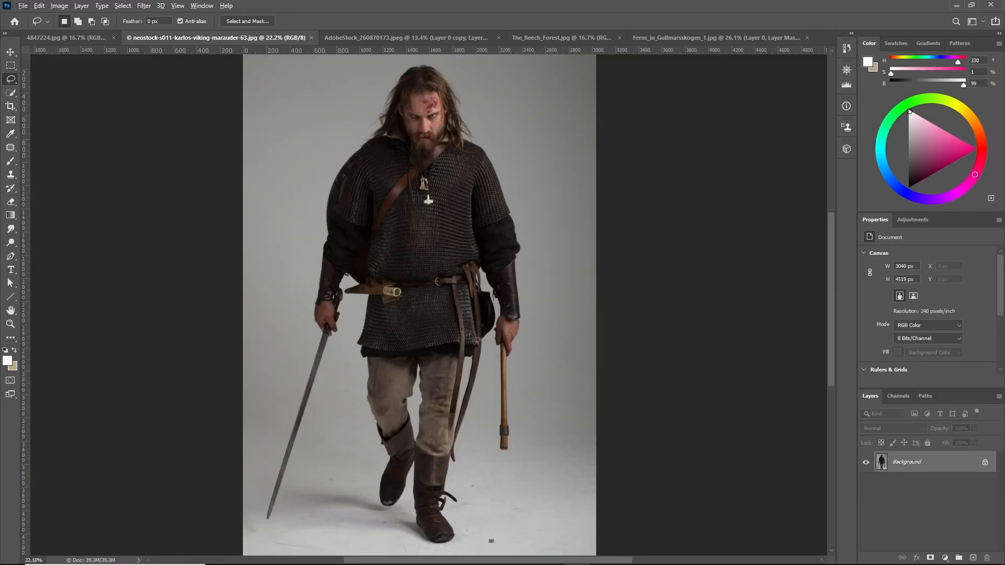
Examine the Viking marauder stock photo at different zoom levels
scroll(470, 337, up, 2)
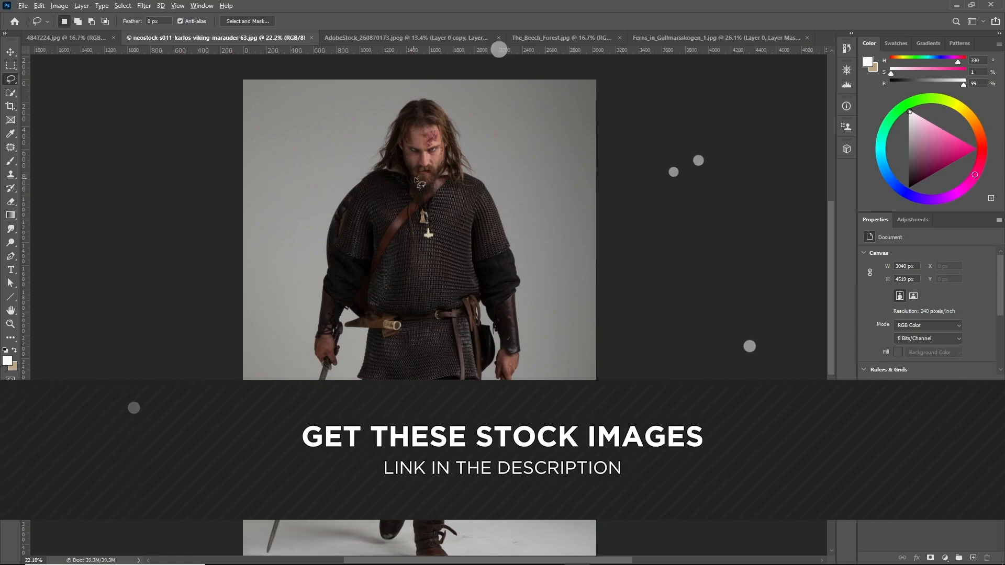
scroll(543, 263, down, 4)
scroll(543, 263, up, 5)
scroll(543, 263, up, 2)
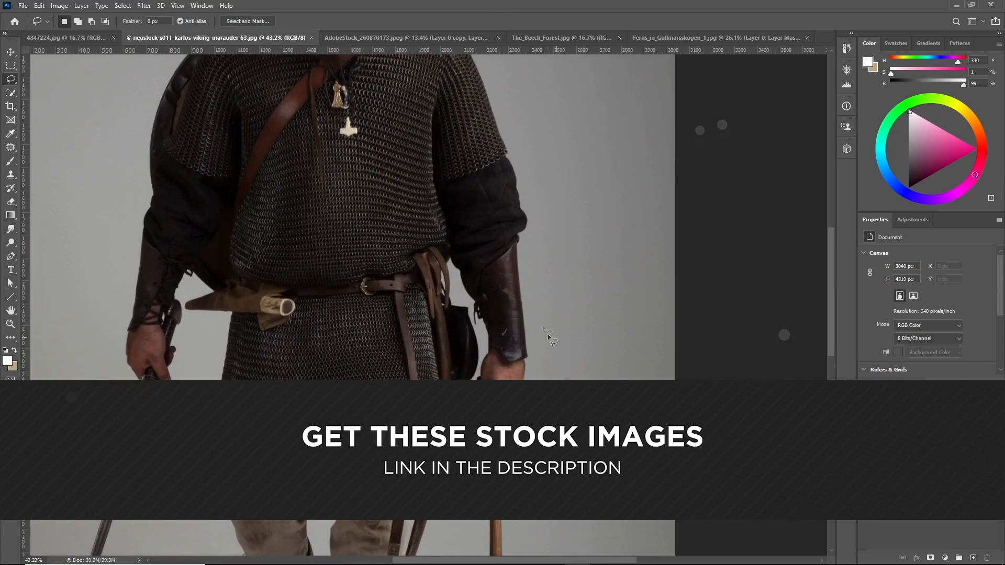
scroll(484, 262, down, 3)
scroll(471, 260, down, 1)
scroll(500, 243, up, 2)
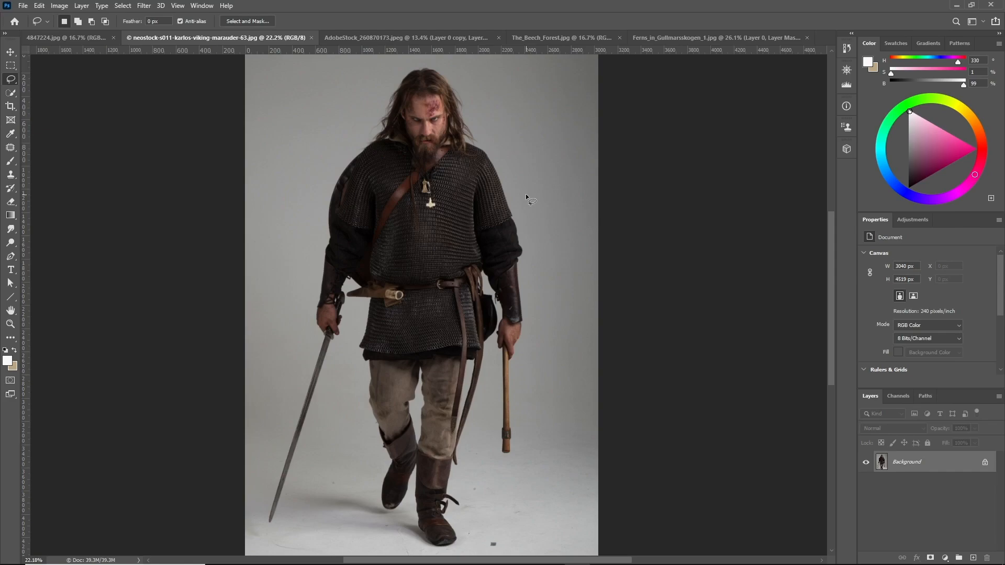
Select the grey background around the Viking with the Magic Wand at tolerance 50
click(12, 94)
scroll(403, 188, up, 2)
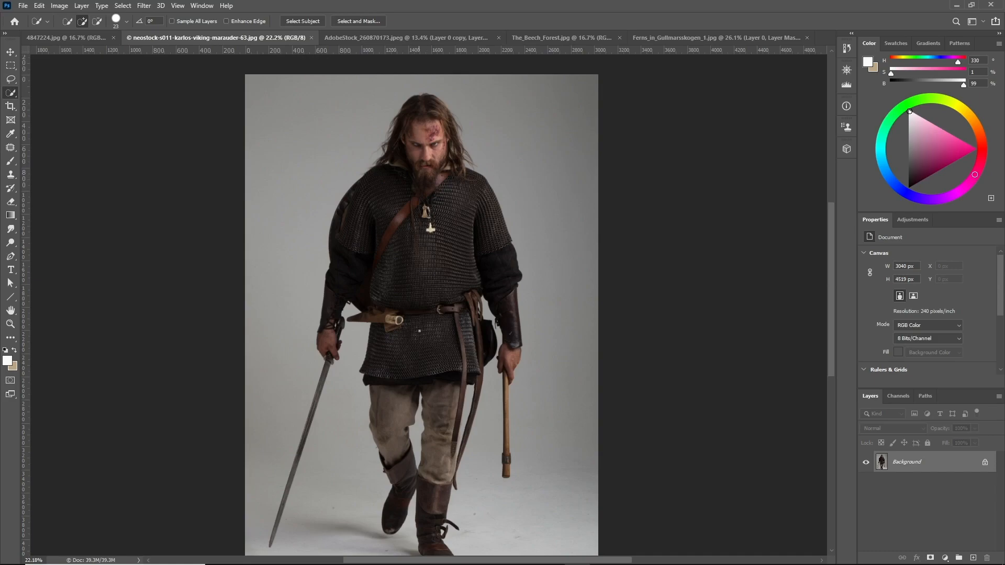
scroll(464, 290, down, 2)
scroll(460, 301, up, 3)
scroll(457, 313, down, 2)
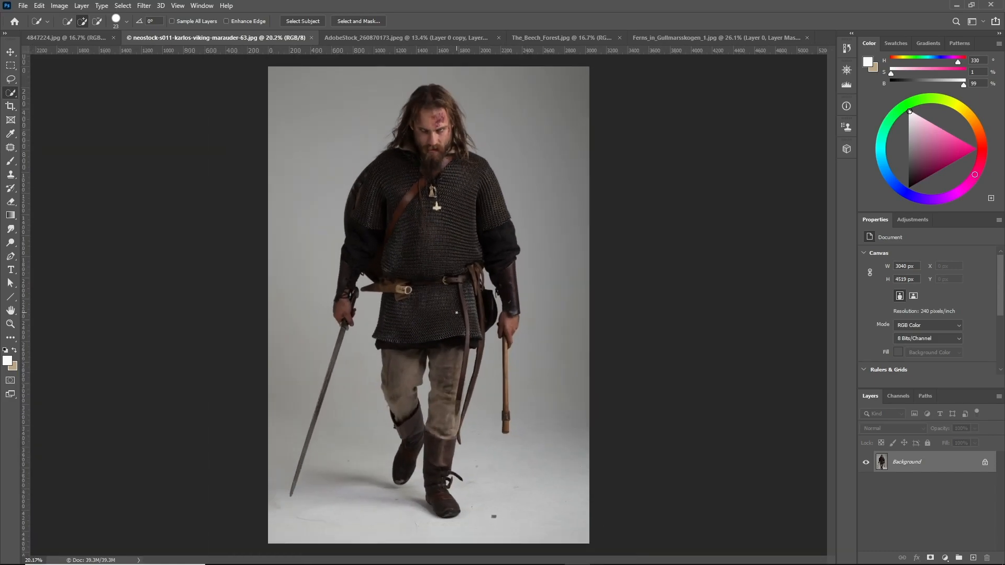
right_click(12, 95)
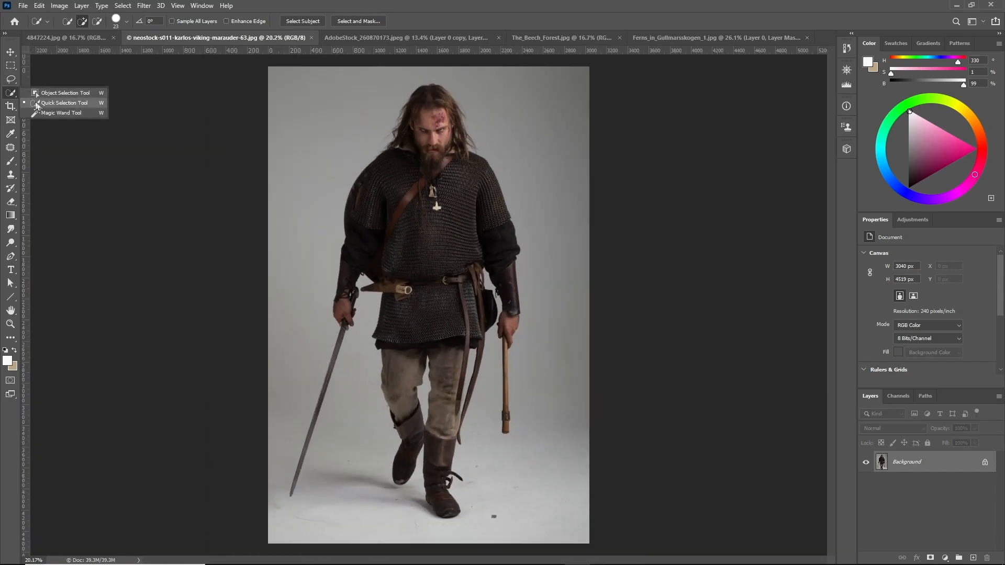
click(47, 111)
scroll(512, 203, up, 2)
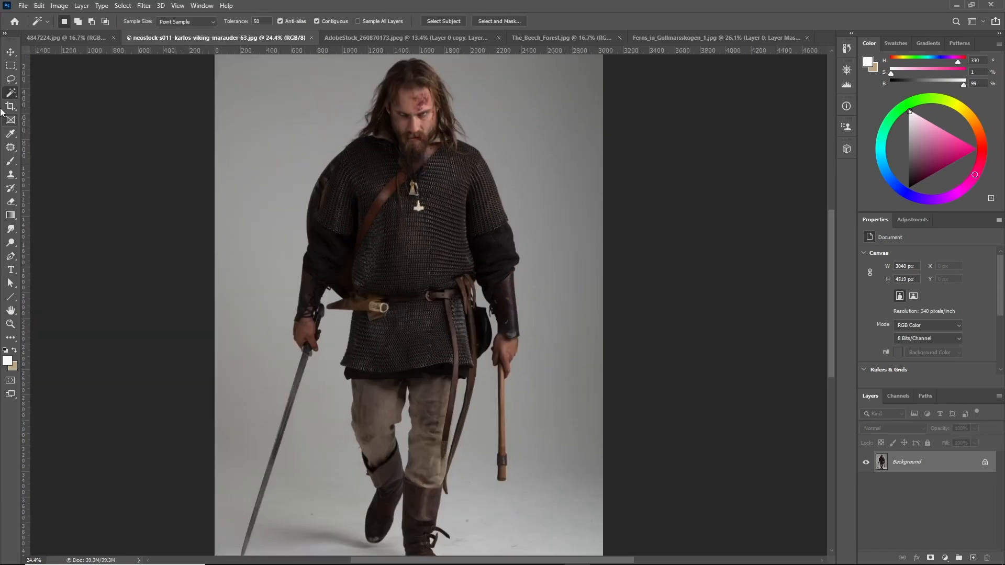
right_click(10, 93)
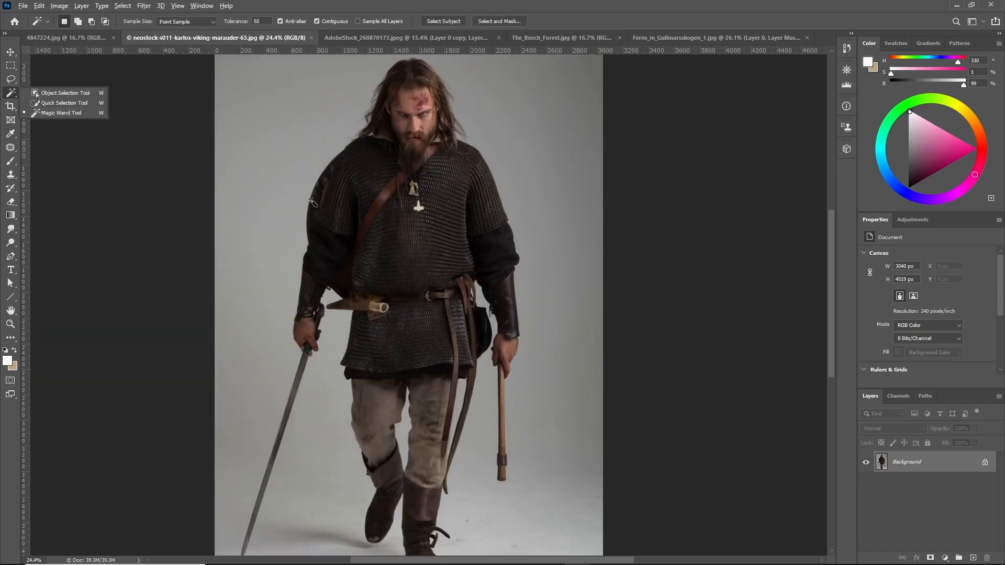
scroll(313, 203, down, 2)
click(264, 20)
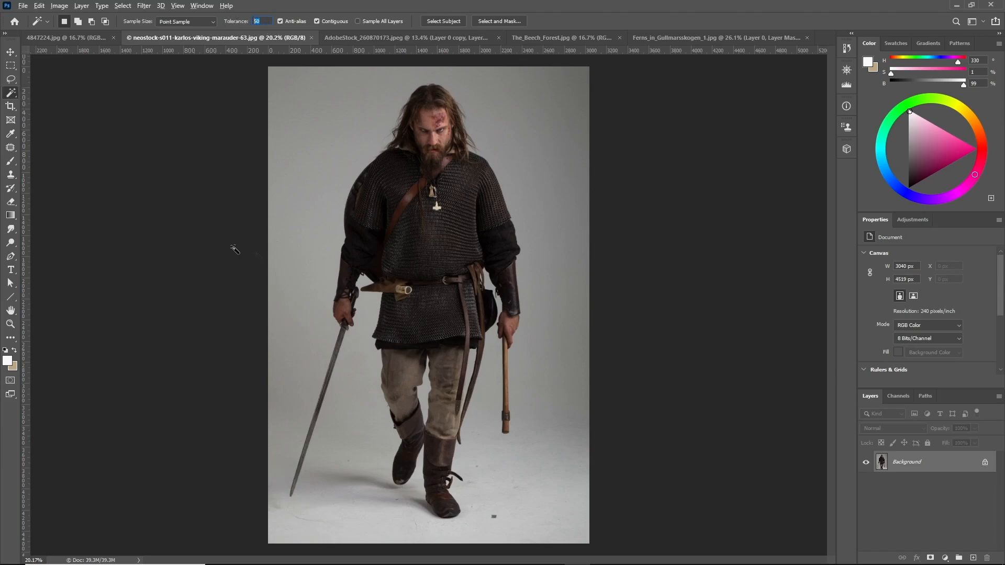
click(327, 171)
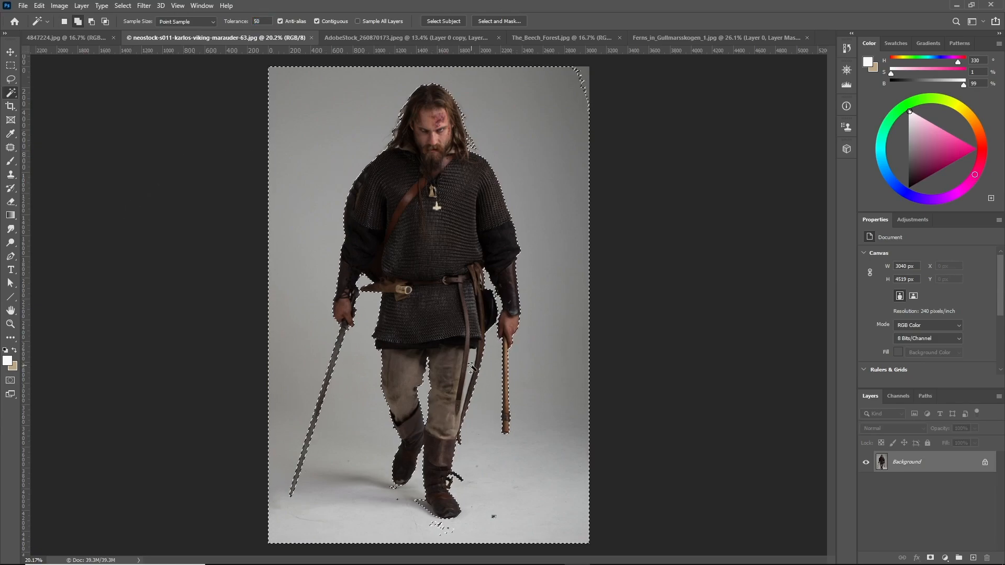
Zoom in to inspect the background selection's edges around the belt, pouch and arm
scroll(463, 369, up, 5)
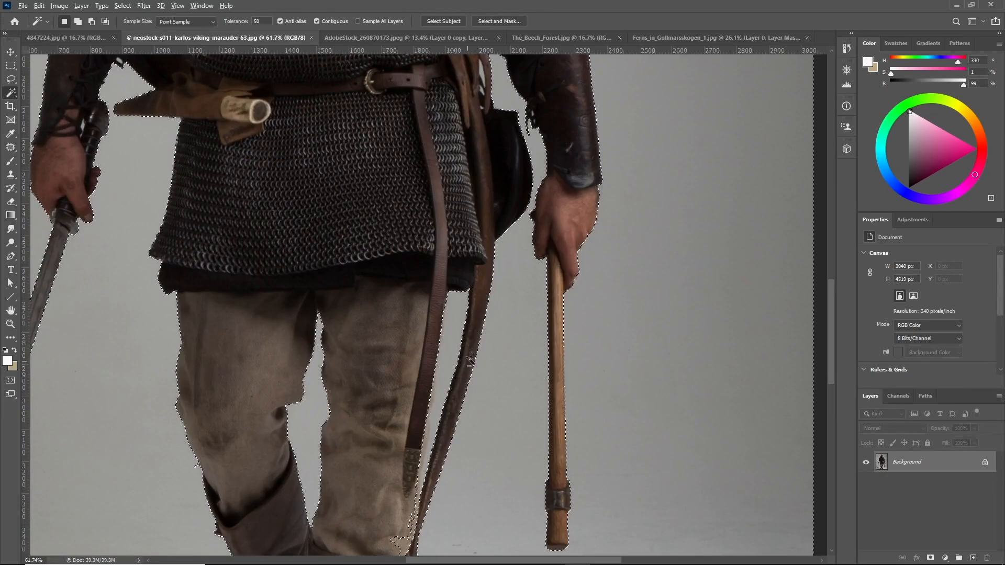
scroll(452, 360, down, 4)
scroll(503, 181, up, 8)
scroll(504, 182, up, 3)
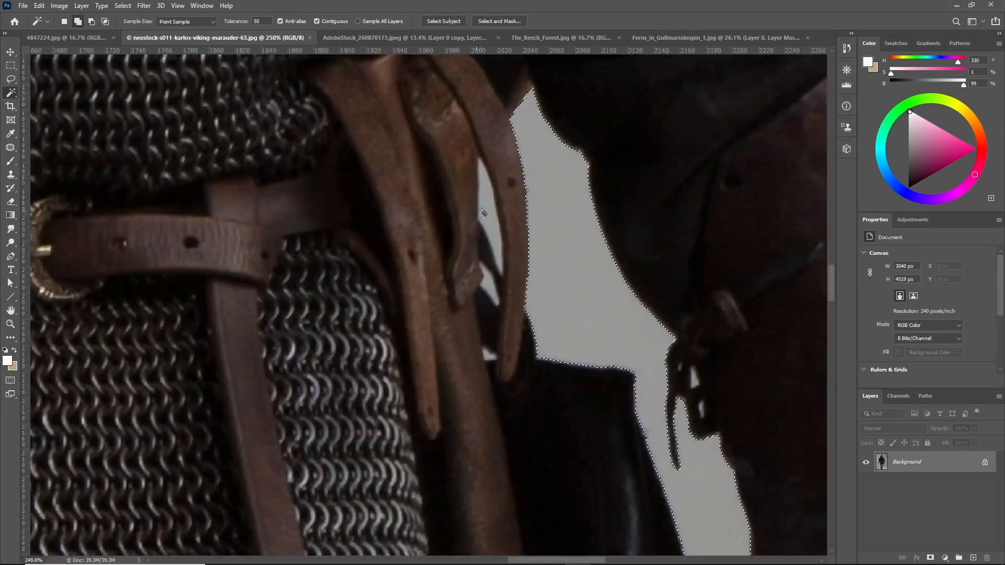
scroll(489, 356, down, 5)
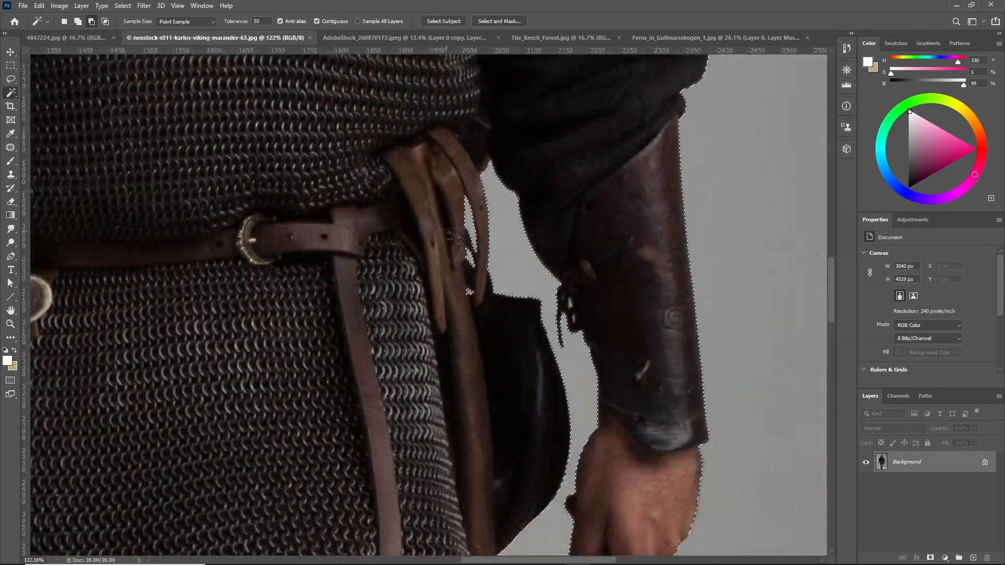
scroll(412, 308, up, 9)
scroll(412, 308, down, 7)
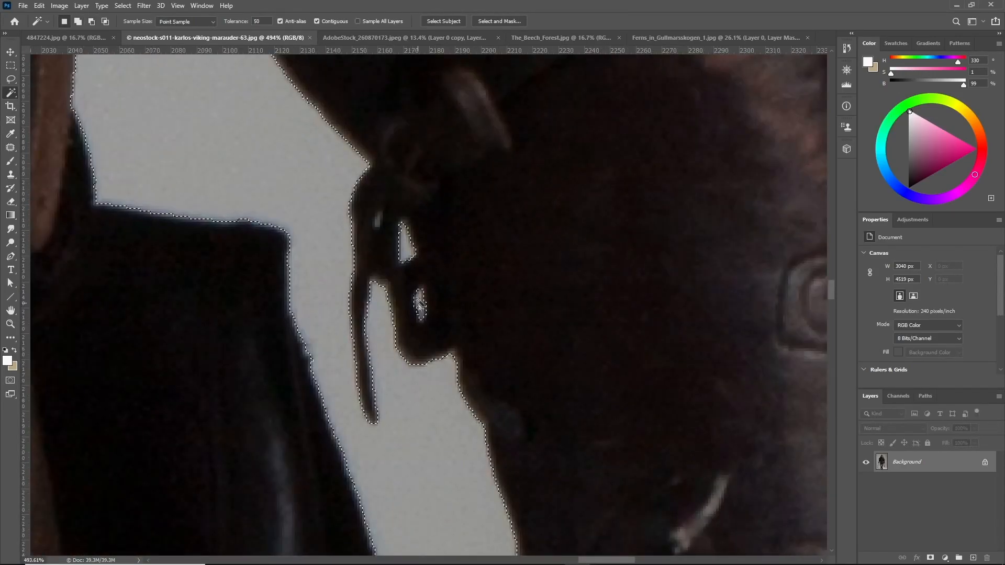
scroll(441, 453, up, 5)
scroll(442, 454, up, 2)
Refine the Viking's background selection with the Lasso along the strap and pouch edges, undoing misplaced strokes
key(l)
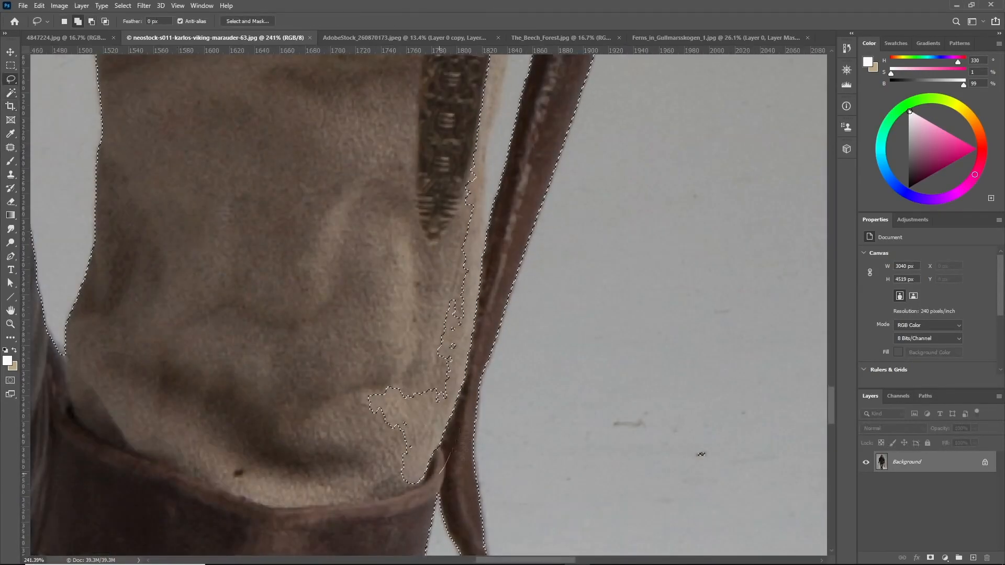
scroll(471, 335, up, 1)
drag(481, 314, 471, 303)
scroll(399, 320, up, 1)
scroll(399, 320, down, 6)
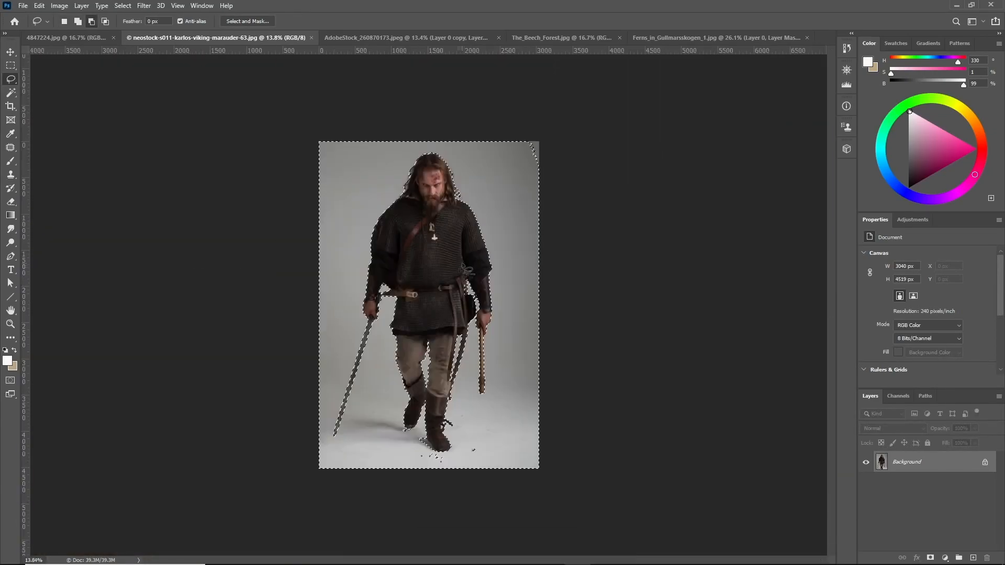
scroll(354, 470, up, 5)
mouse_move(354, 470)
mouse_down()
mouse_move(397, 209)
mouse_move(314, 58)
mouse_move(236, 493)
mouse_move(175, 563)
mouse_up()
key(ctrl+z)
scroll(335, 503, down, 2)
drag(350, 522, 366, 396)
mouse_move(400, 175)
mouse_down()
mouse_move(345, 539)
mouse_move(351, 478)
mouse_up()
key(ctrl+z)
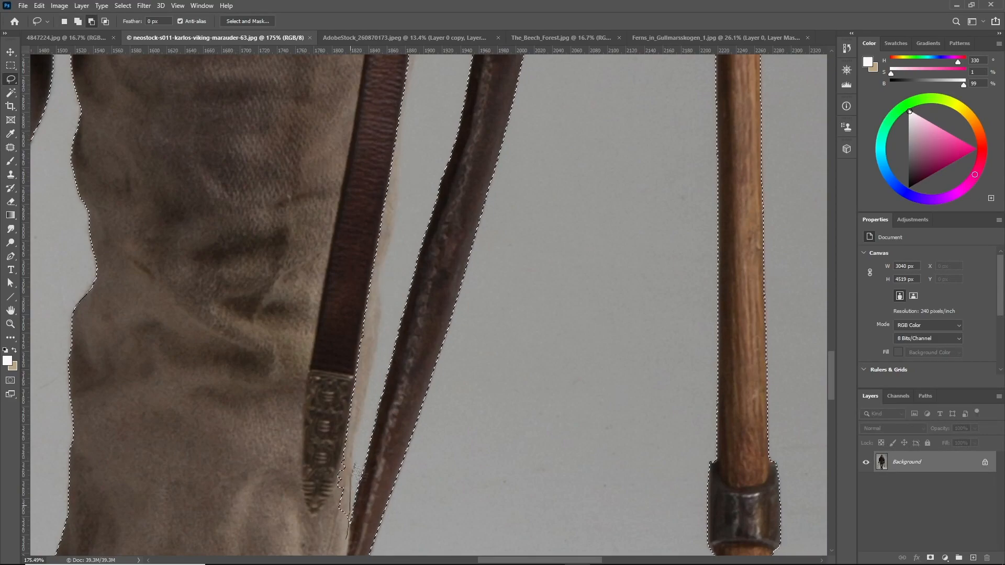
drag(387, 265, 346, 335)
right_click(11, 79)
click(49, 79)
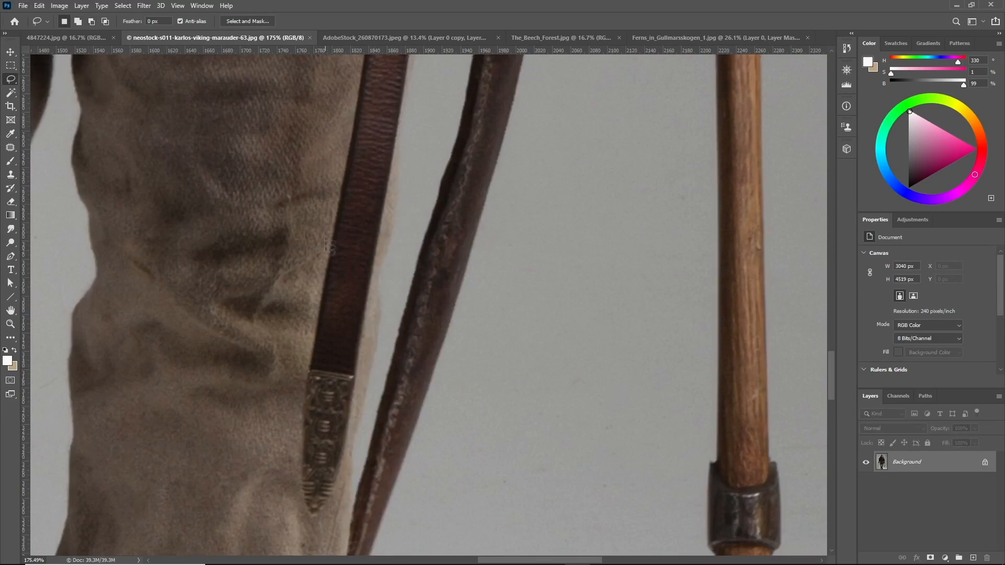
Lasso two small background specks near the staff and review the full Viking selection zoomed out
scroll(350, 332, down, 6)
scroll(336, 259, down, 3)
scroll(309, 540, up, 4)
mouse_move(645, 310)
mouse_down()
mouse_move(631, 385)
mouse_move(641, 324)
mouse_up()
mouse_move(571, 368)
mouse_down()
mouse_move(537, 387)
mouse_move(568, 375)
mouse_up()
scroll(194, 318, up, 2)
scroll(194, 317, down, 5)
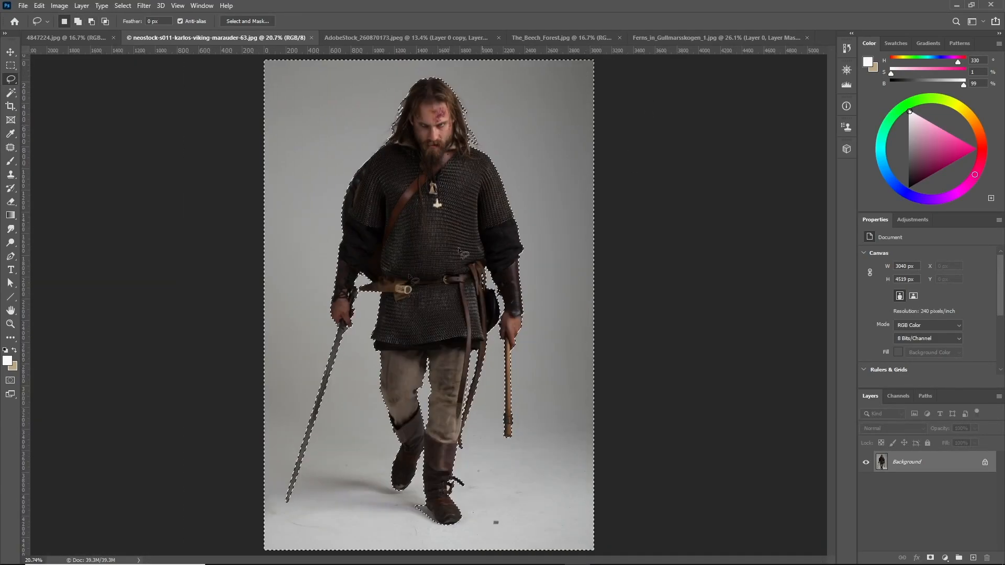
scroll(428, 300, down, 2)
scroll(432, 336, up, 3)
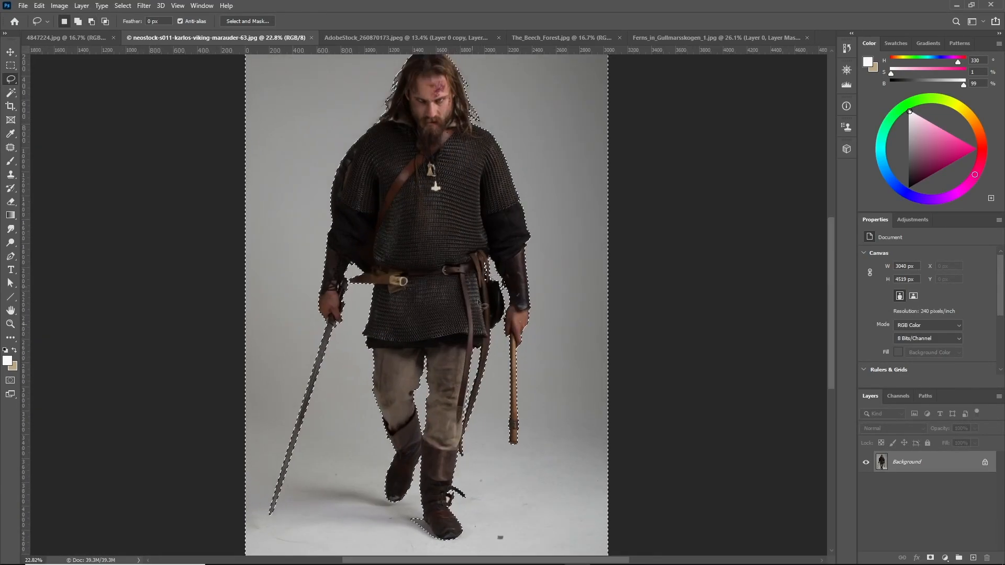
scroll(547, 212, up, 1)
scroll(545, 204, down, 2)
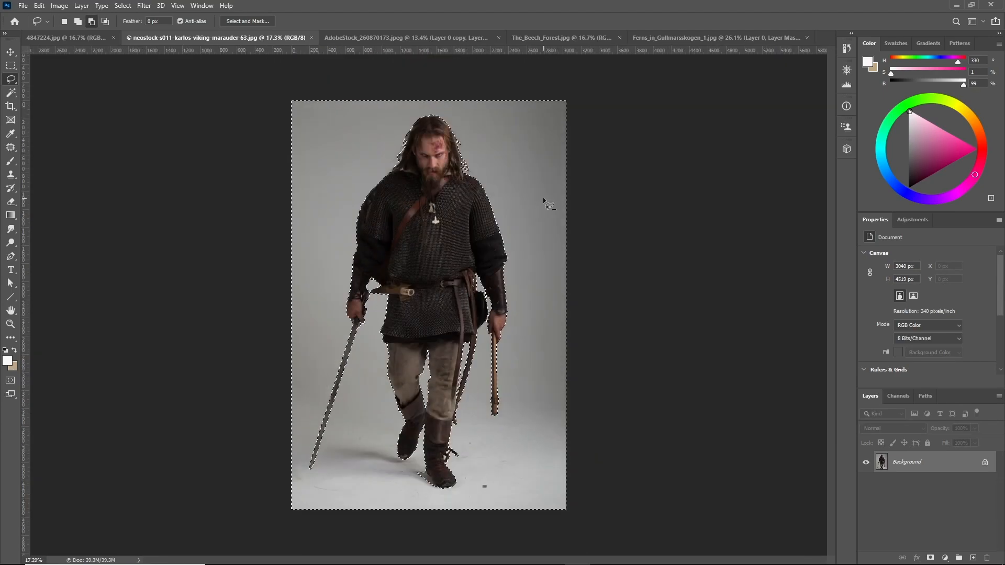
scroll(549, 206, up, 2)
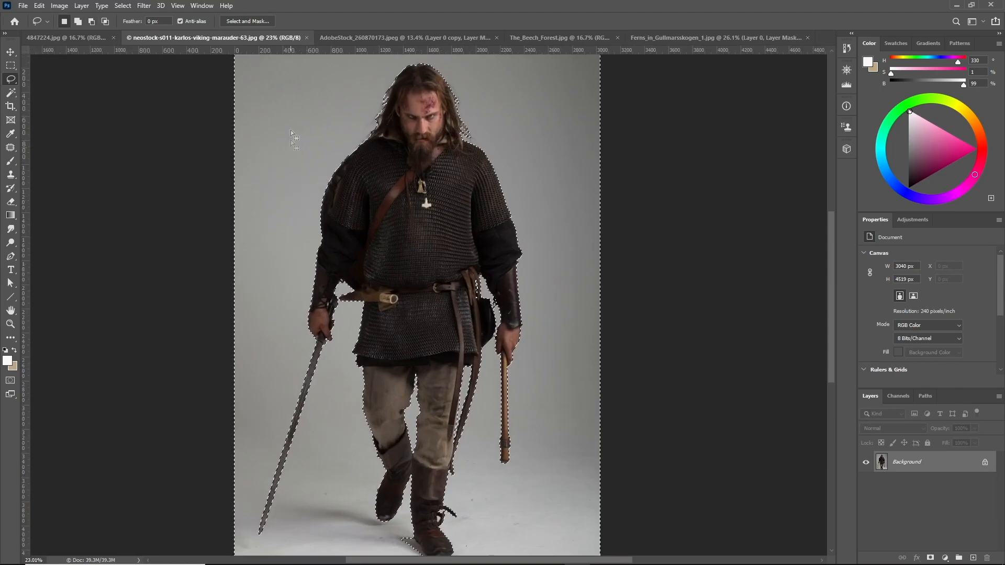
Open Select and Mask on the selection and set the edge detection Radius to 20 px
click(238, 21)
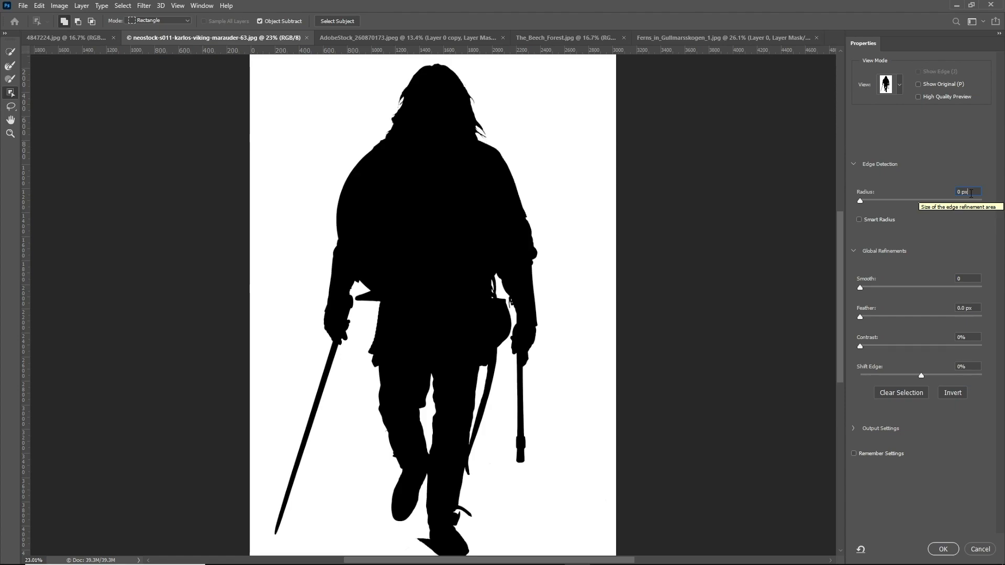
text(20)
key(Return)
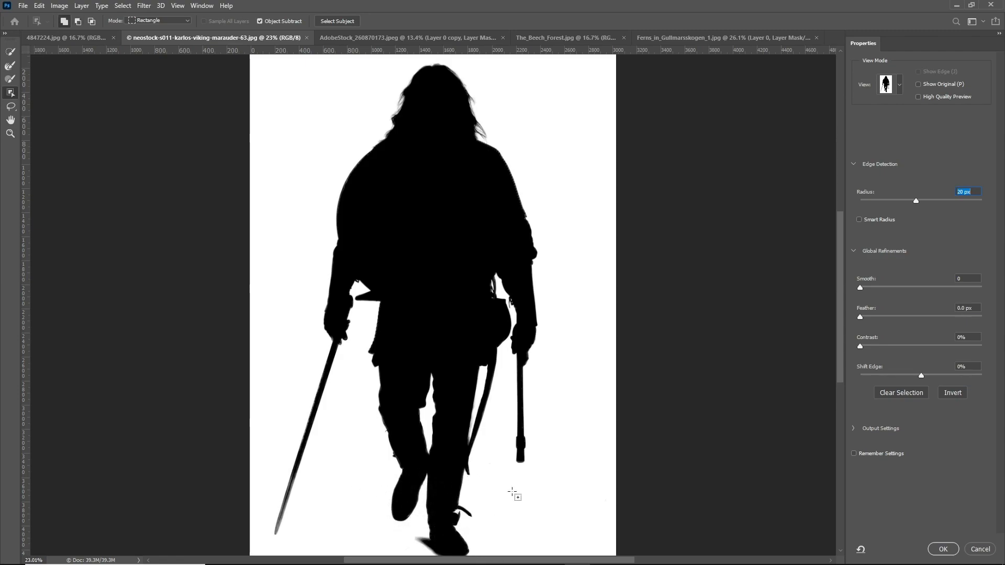
Set Contrast to 20%, apply the refinement as a layer mask, and toggle its inversion to show the Viking
click(975, 337)
key(shift+Up)
key(shift+Up)
key(shift+Up)
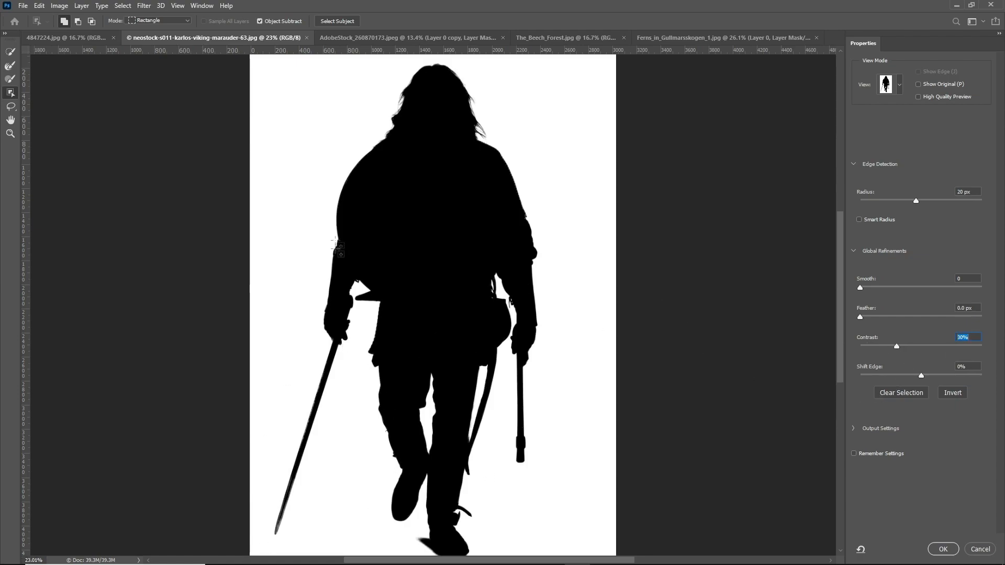
key(shift+Down)
click(943, 549)
key(ctrl+i)
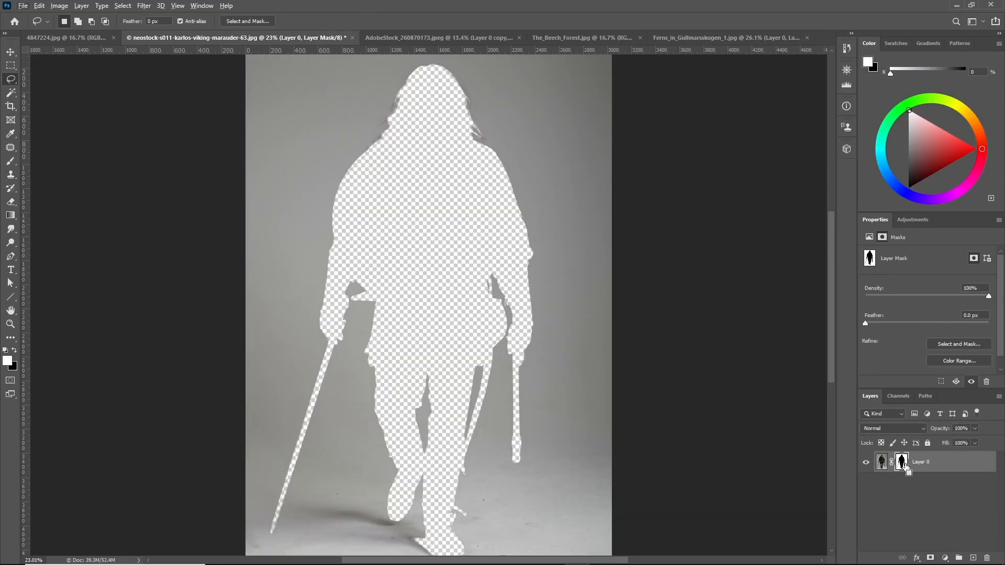
key(ctrl+i)
Select the Dodge Tool and dodge the layer mask around the lower sword blade
scroll(399, 489, up, 7)
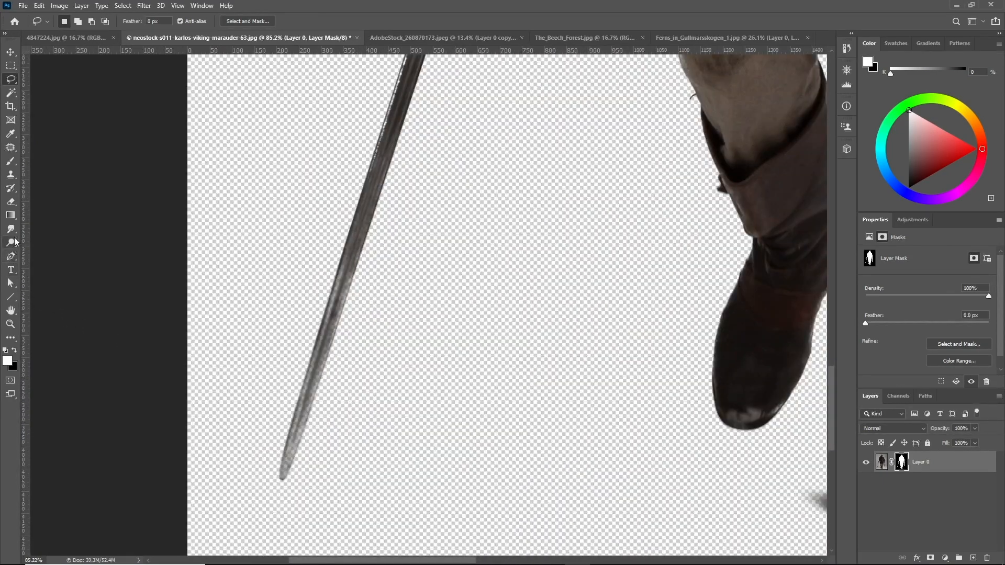
click(15, 242)
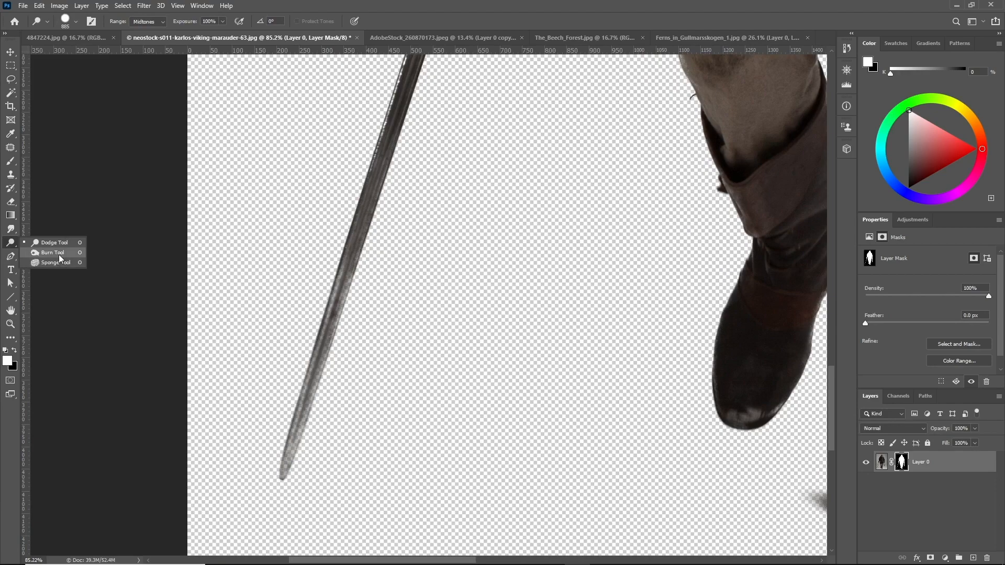
click(60, 255)
right_click(10, 244)
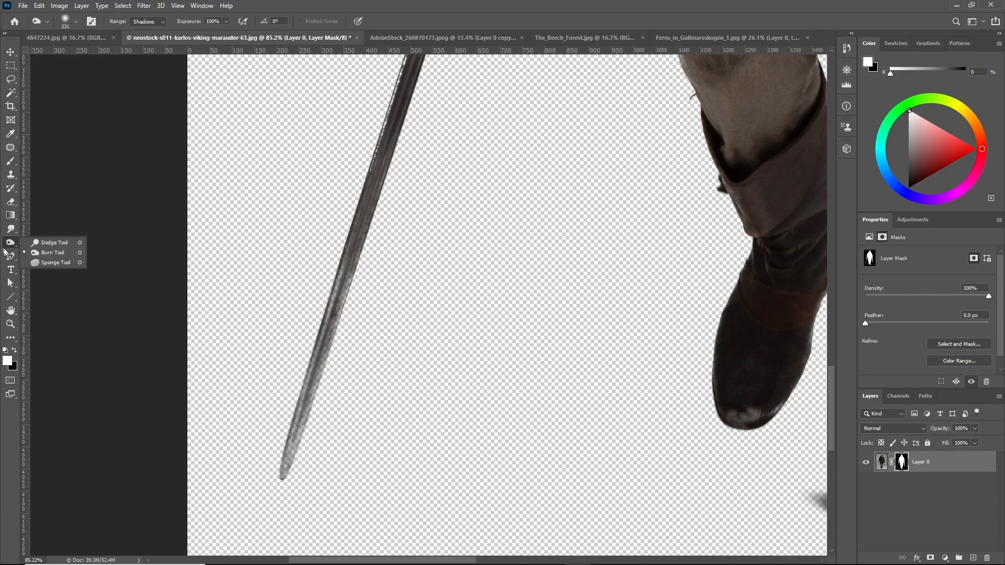
click(53, 244)
drag(324, 342, 190, 350)
mouse_move(246, 503)
mouse_down()
mouse_move(350, 373)
mouse_move(315, 374)
mouse_up()
mouse_move(299, 449)
mouse_down()
mouse_move(281, 453)
mouse_move(326, 358)
mouse_move(325, 322)
mouse_up()
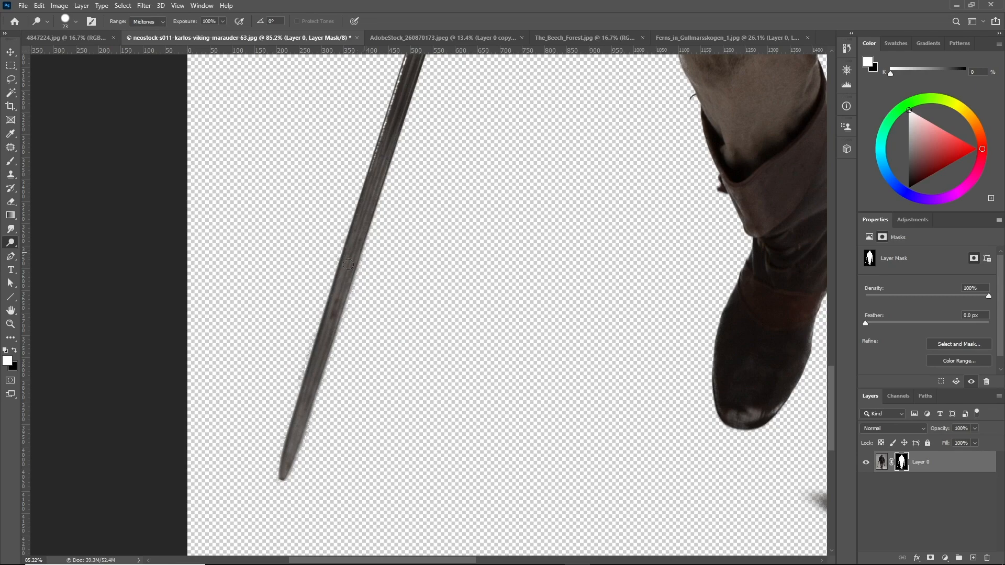
Lasso the area around the lower sword blade and delete it from the mask, then deselect
click(11, 79)
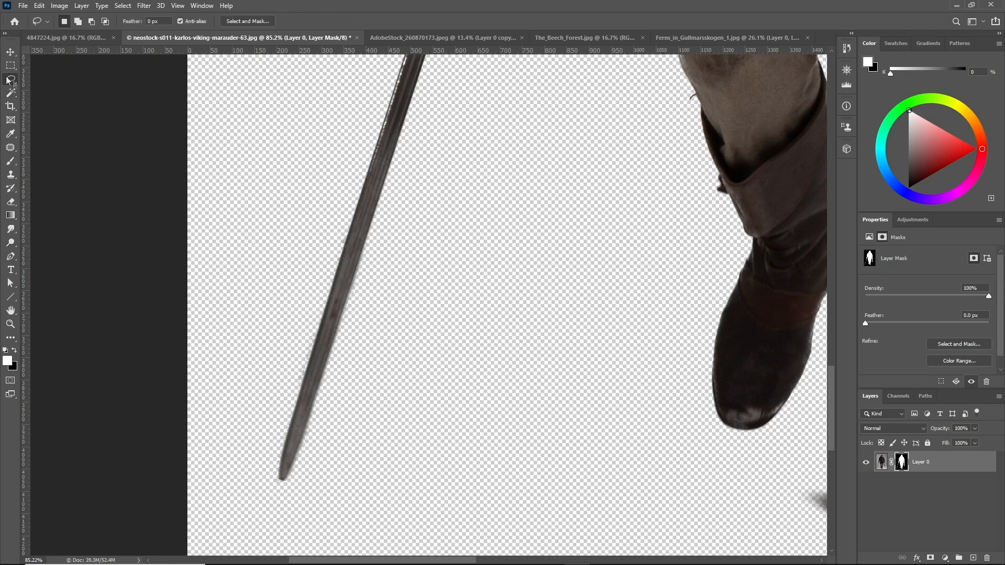
scroll(326, 433, up, 3)
drag(267, 428, 270, 424)
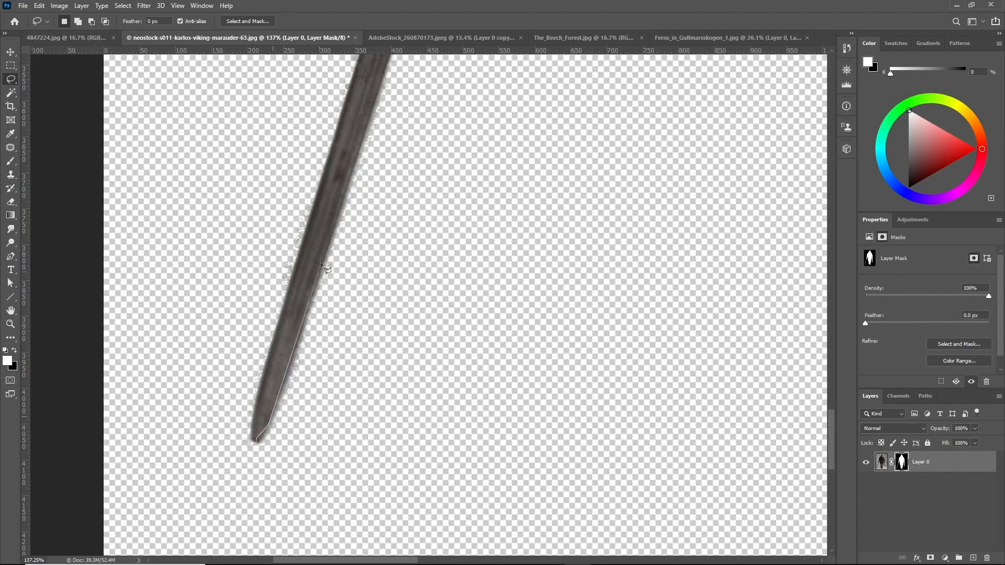
scroll(450, 408, up, 2)
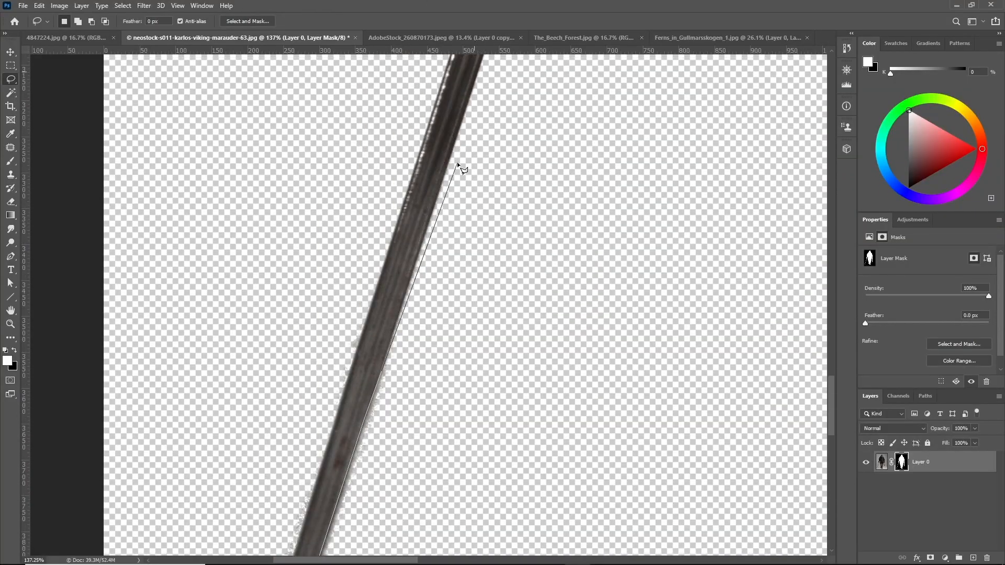
alt+click(455, 150)
alt+click(606, 330)
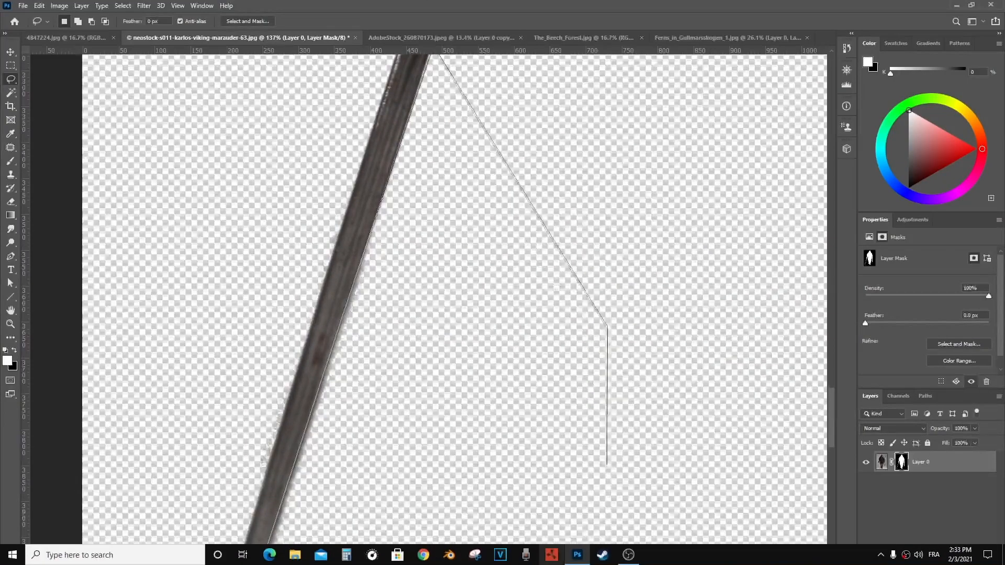
scroll(455, 515, down, 3)
mouse_move(386, 538)
mouse_down()
mouse_move(222, 497)
mouse_move(217, 426)
mouse_up()
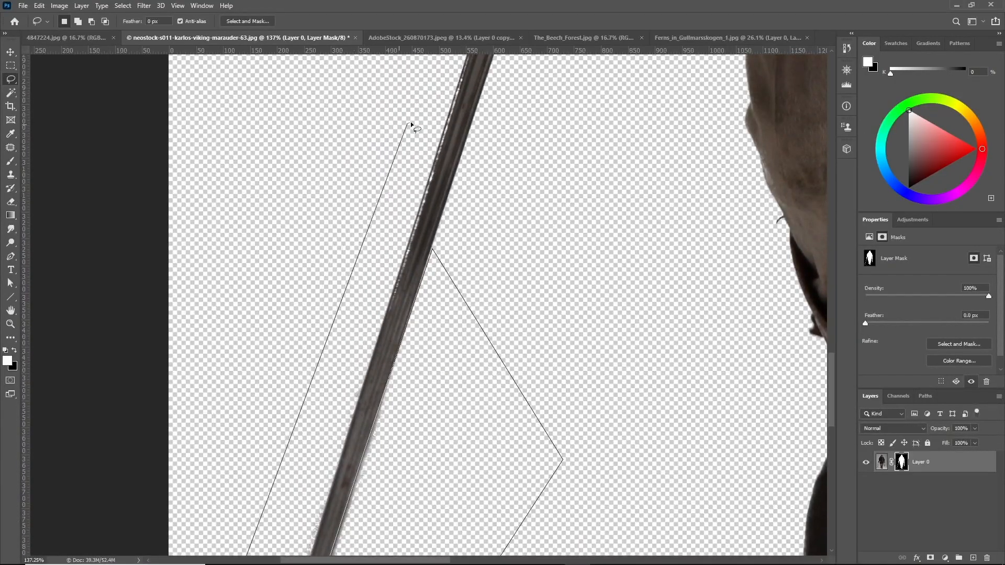
drag(408, 124, 423, 124)
alt+click(429, 175)
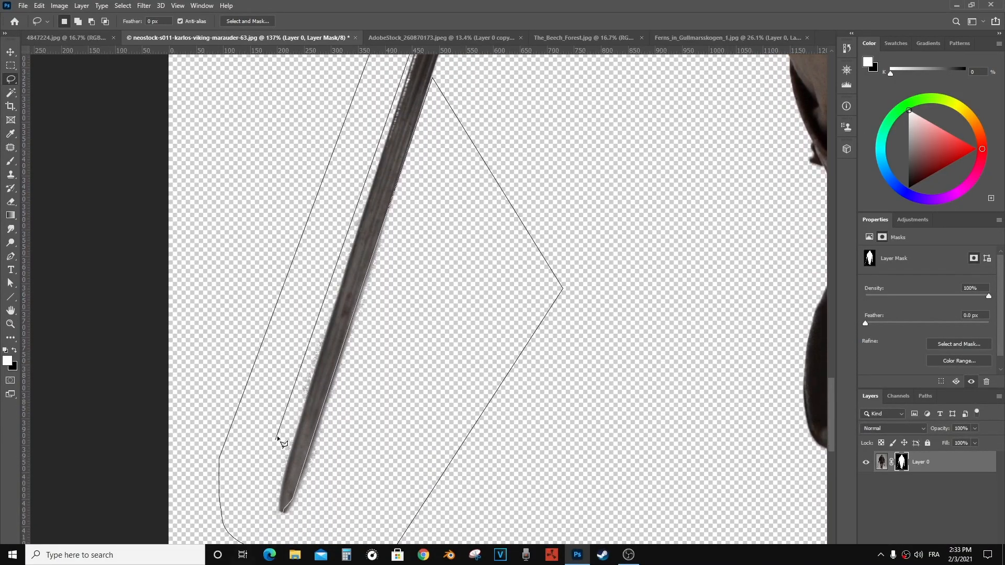
click(274, 519)
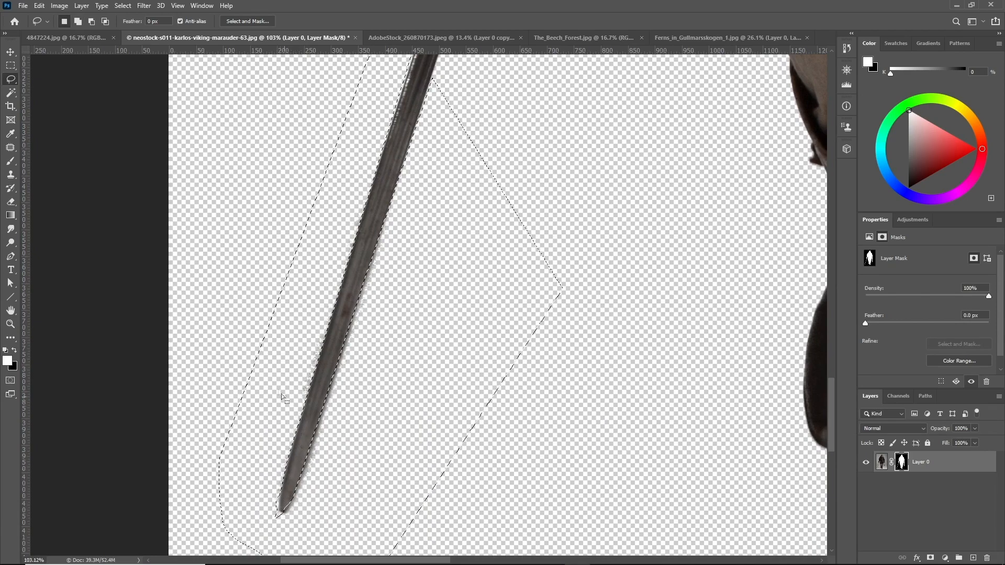
key(Delete)
scroll(510, 134, up, 2)
key(ctrl+d)
Lasso the fringe along the upper sword blade's edge and delete it from the mask, then deselect
scroll(511, 135, up, 2)
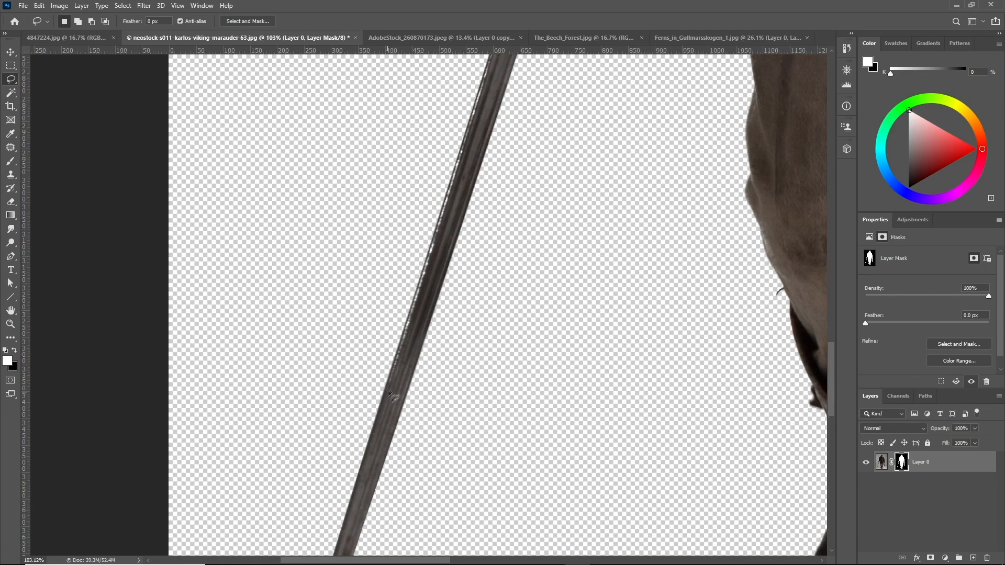
scroll(552, 102, up, 3)
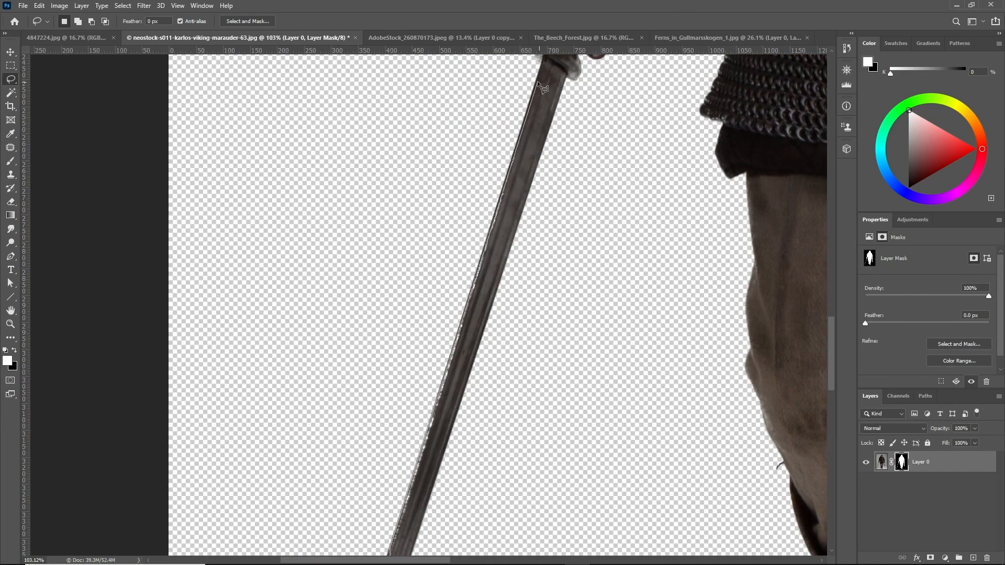
mouse_move(542, 86)
mouse_down()
mouse_move(503, 220)
mouse_move(471, 542)
mouse_move(451, 563)
mouse_move(395, 474)
mouse_up()
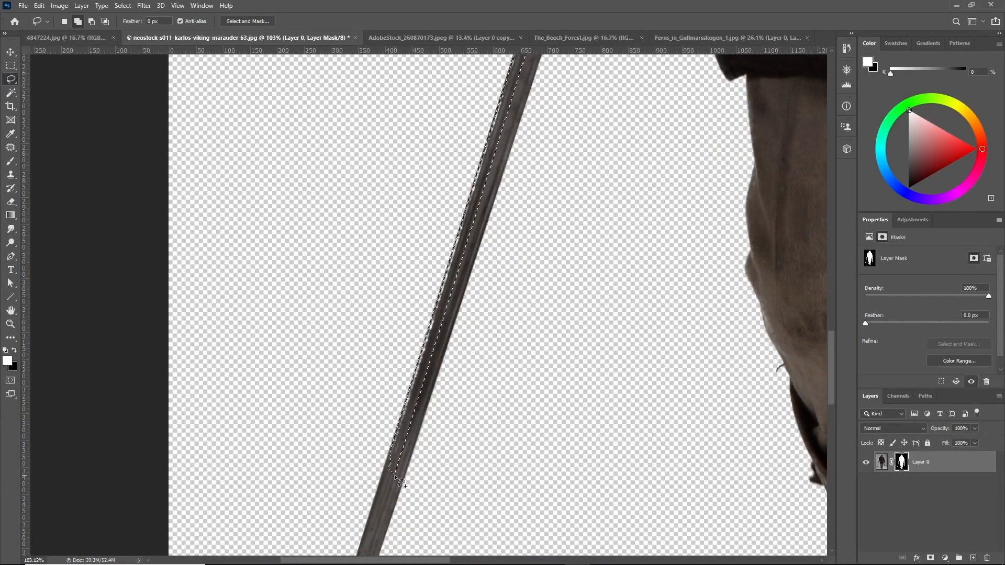
click(16, 351)
key(Delete)
key(ctrl+d)
Paint the sword's crossguard back into the mask with a white brush near the hand
scroll(388, 183, down, 5)
scroll(534, 120, up, 5)
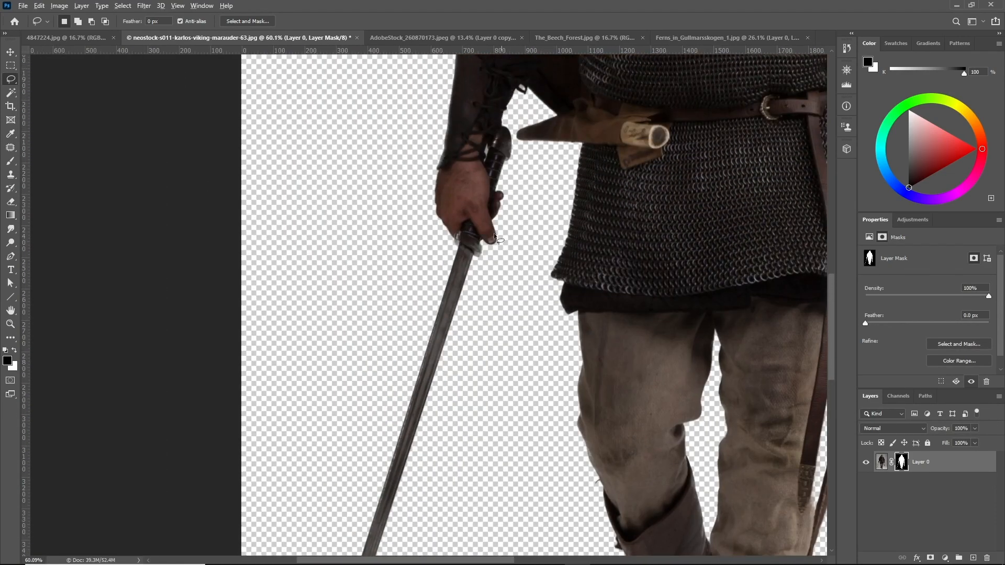
scroll(466, 210, up, 10)
click(8, 162)
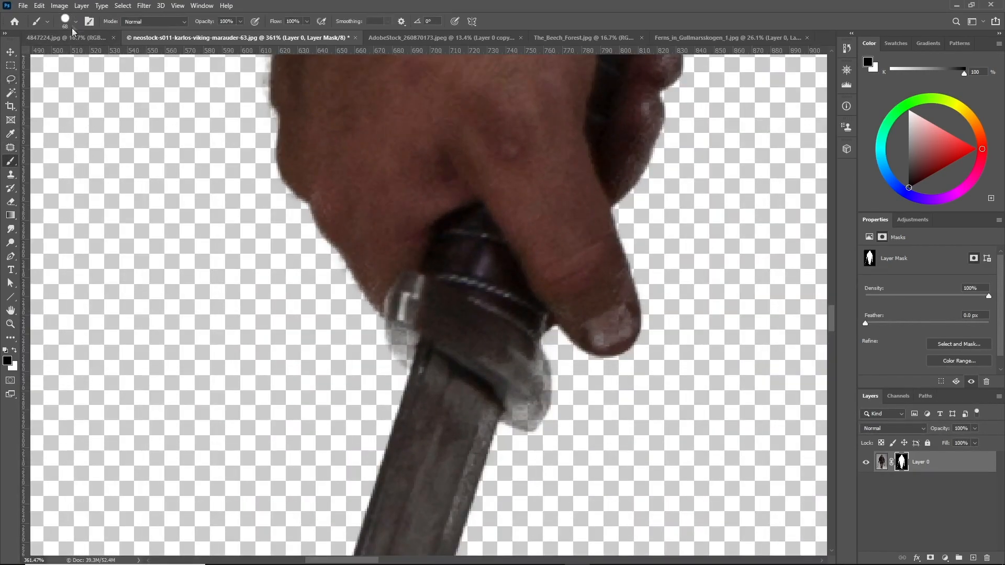
click(15, 350)
scroll(599, 390, up, 3)
mouse_move(517, 399)
mouse_down()
mouse_move(486, 400)
mouse_move(472, 385)
mouse_move(504, 420)
mouse_move(514, 414)
mouse_move(510, 328)
mouse_move(528, 391)
mouse_move(523, 413)
mouse_up()
key(ctrl+z)
mouse_move(602, 306)
mouse_down()
mouse_move(637, 296)
mouse_move(637, 274)
mouse_up()
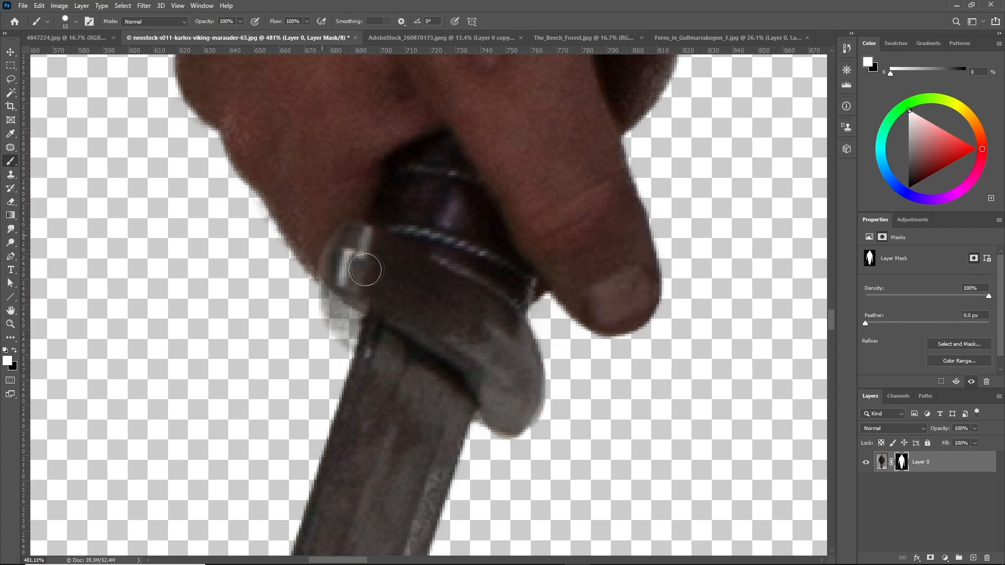
Examine the Viking cutout's edges at different zoom levels and enlarge the brush
scroll(314, 332, down, 2)
scroll(360, 318, up, 2)
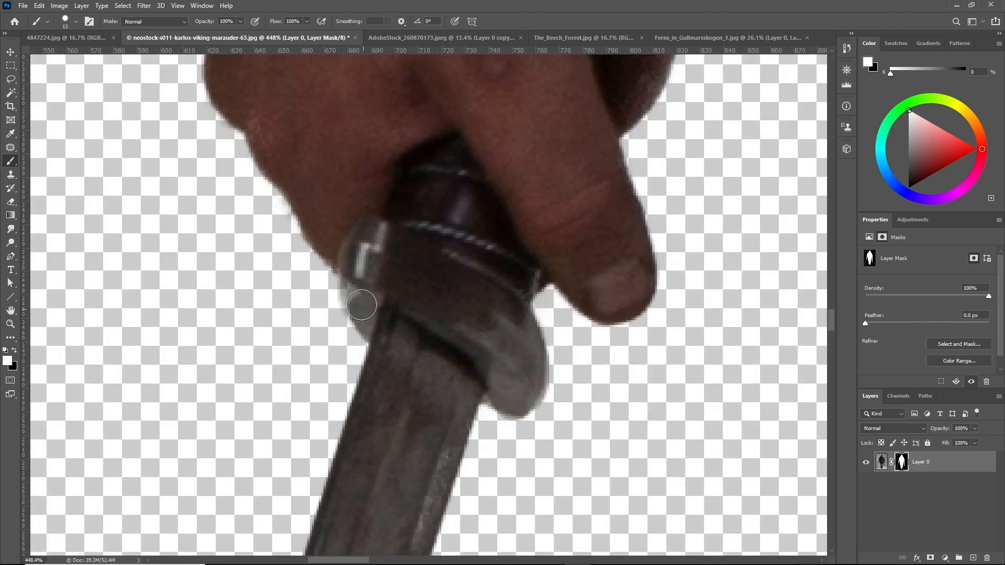
scroll(387, 291, down, 5)
scroll(376, 287, down, 2)
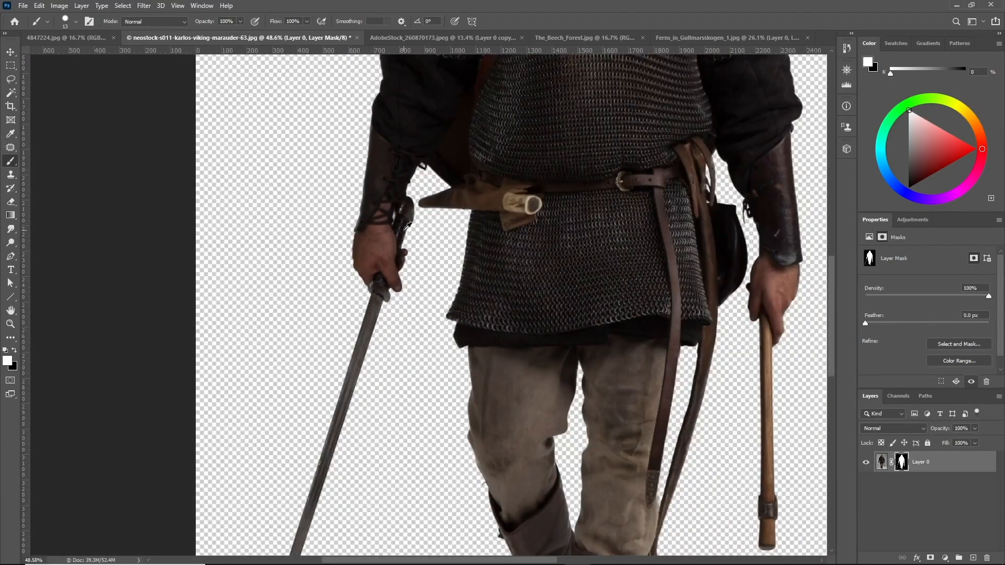
scroll(417, 214, down, 3)
scroll(499, 220, up, 2)
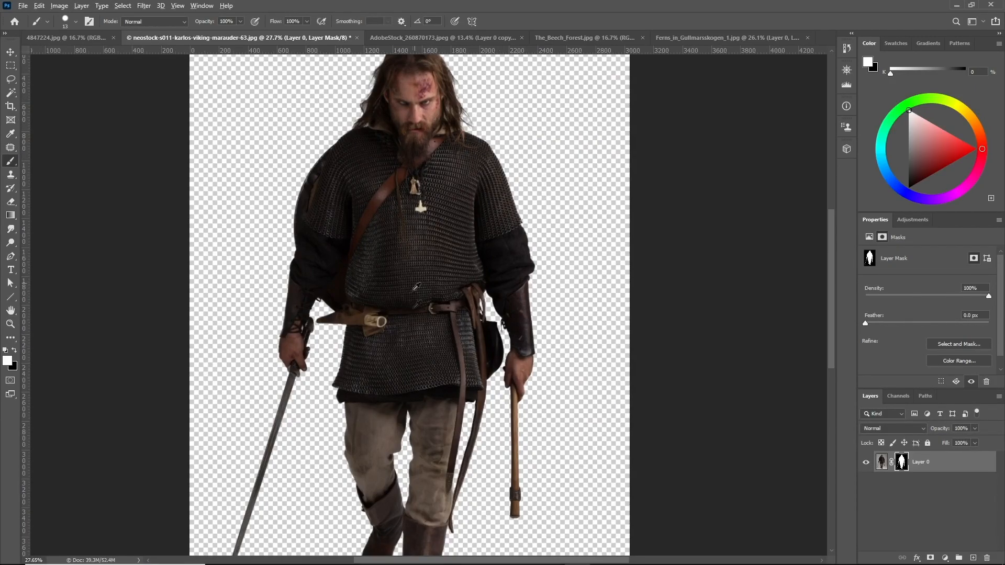
scroll(417, 287, down, 2)
scroll(345, 361, up, 1)
scroll(320, 335, up, 6)
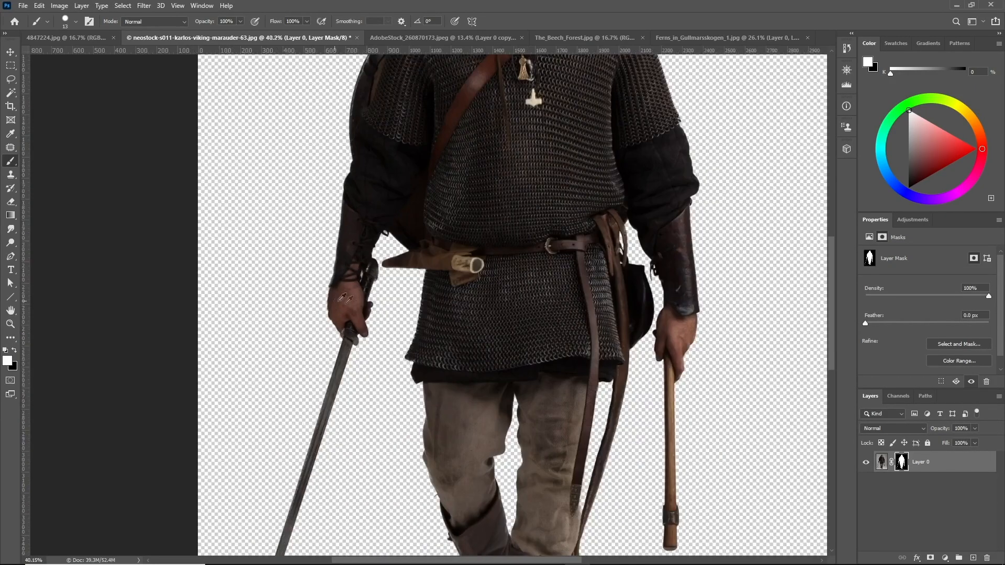
key(bracketright)
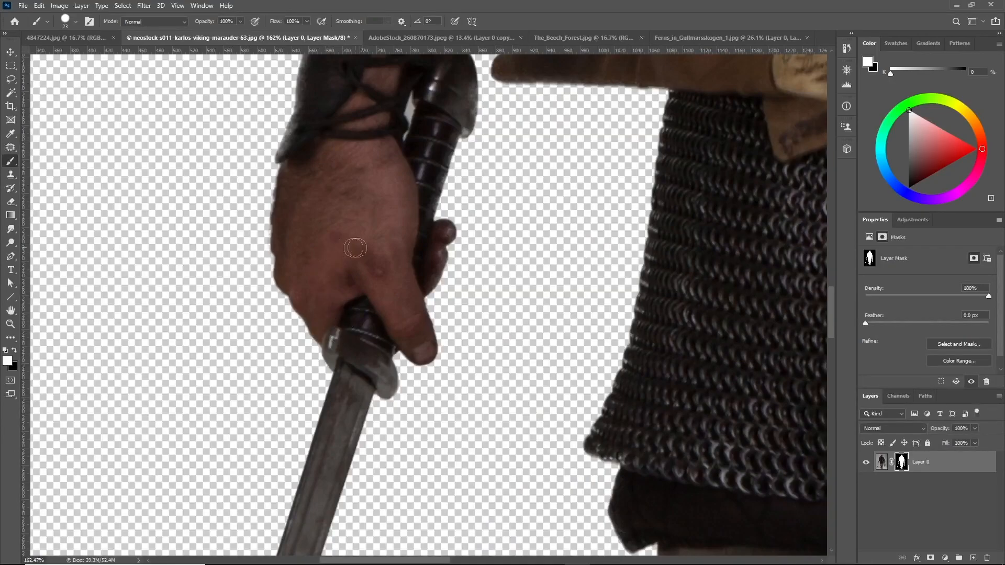
Adjust the whole Viking mask with Levels, nudging the black and white input points inward
scroll(383, 295, down, 6)
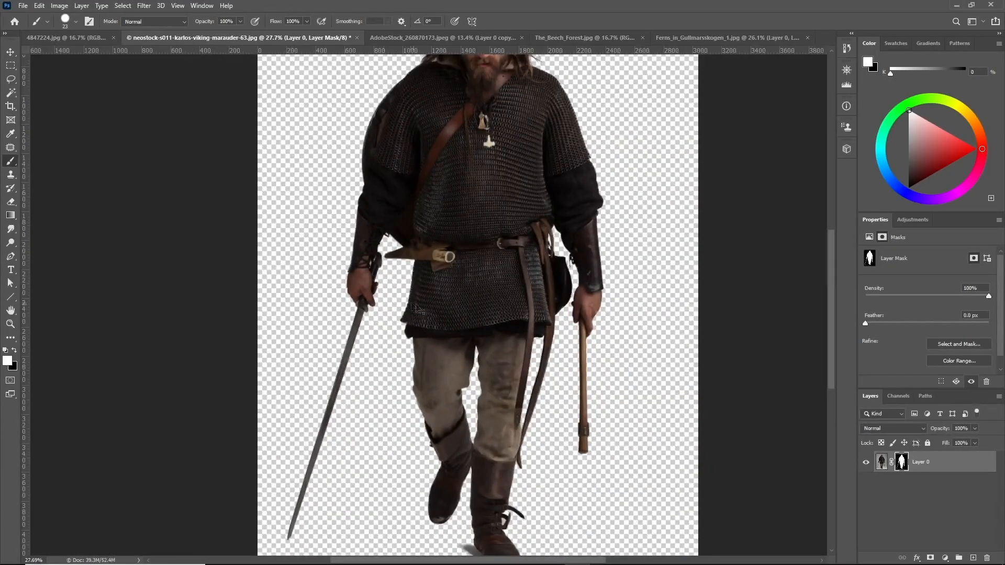
key(ctrl+l)
drag(662, 317, 665, 314)
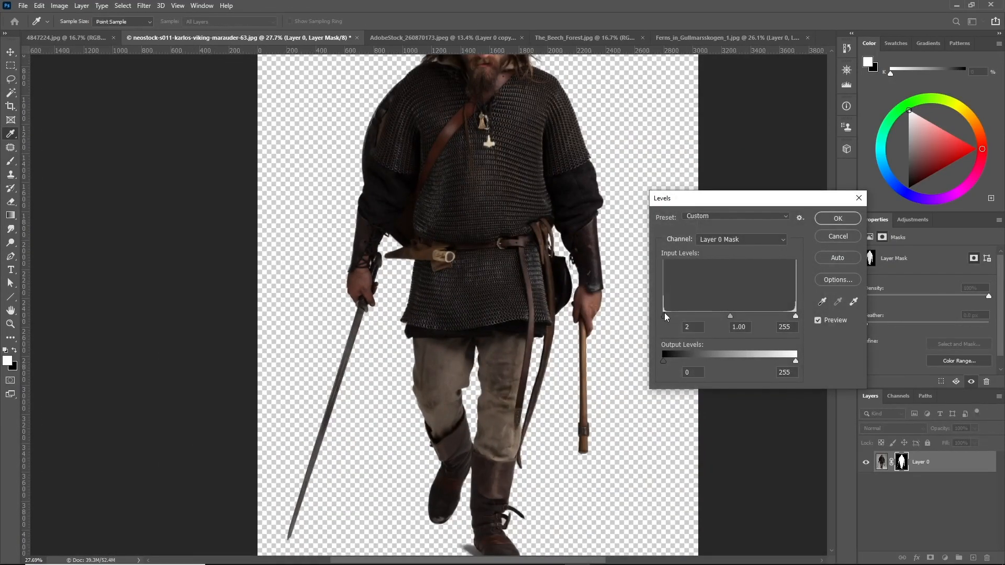
click(669, 313)
drag(669, 317, 673, 316)
click(670, 313)
drag(795, 315, 769, 318)
click(837, 219)
Add a new layer beneath the Viking layer and fill it with black
scroll(417, 331, up, 8)
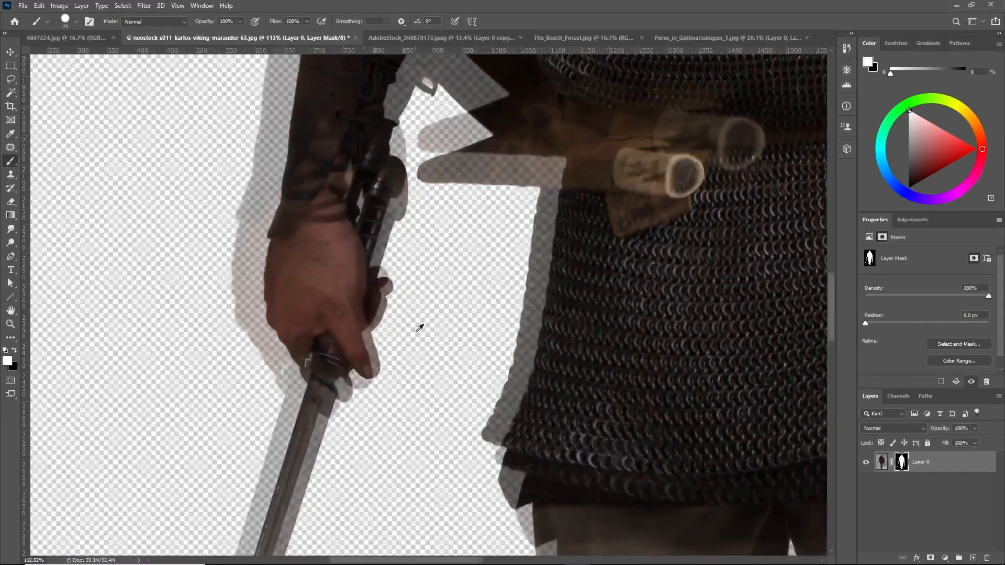
scroll(419, 328, up, 2)
scroll(292, 337, down, 5)
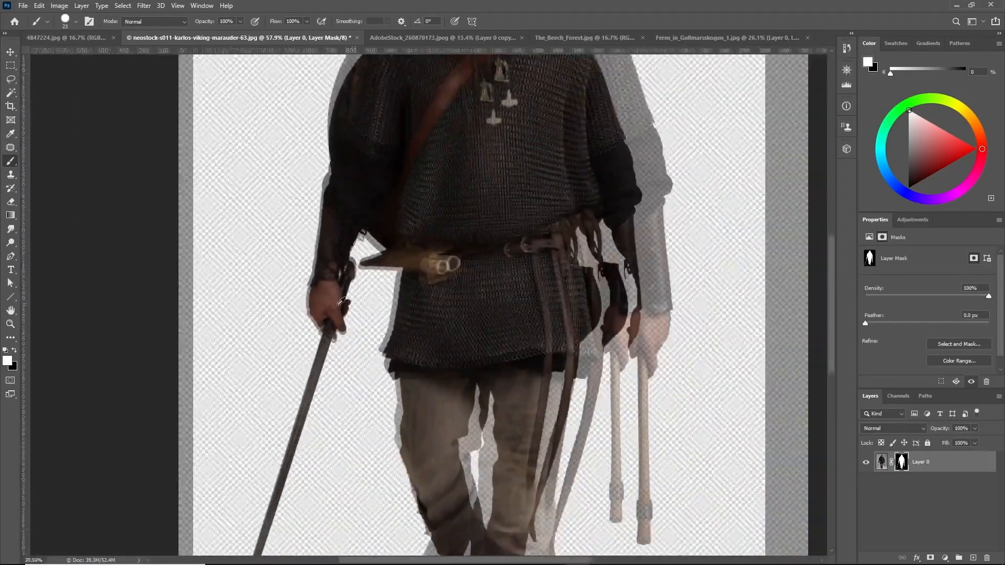
scroll(341, 302, down, 7)
scroll(408, 283, up, 3)
click(972, 559)
drag(945, 464, 948, 507)
key(shift+F5)
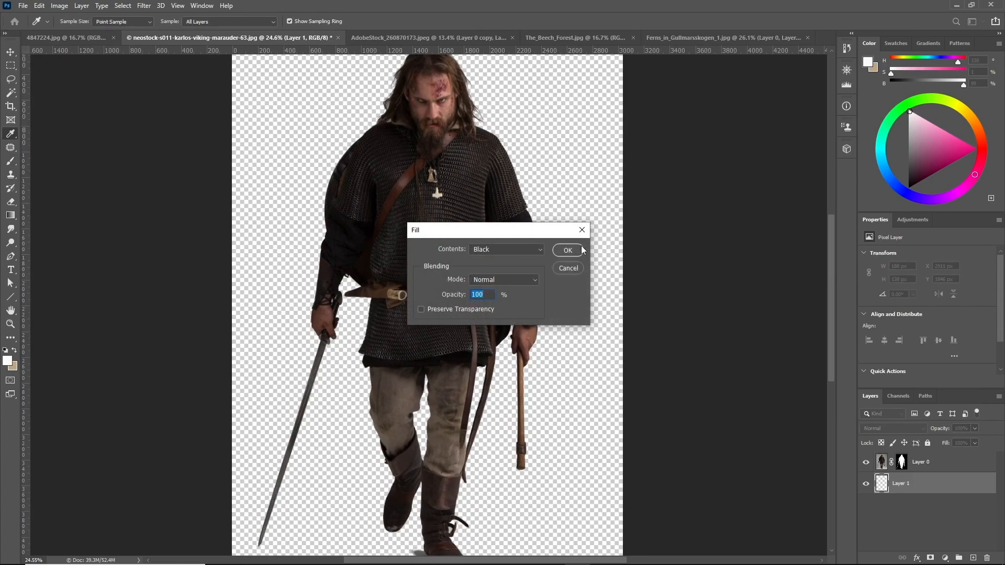
click(580, 247)
Select the Viking layer's mask and lasso a large region around the figure's outer left, top and right edges
scroll(436, 268, down, 4)
scroll(429, 254, up, 3)
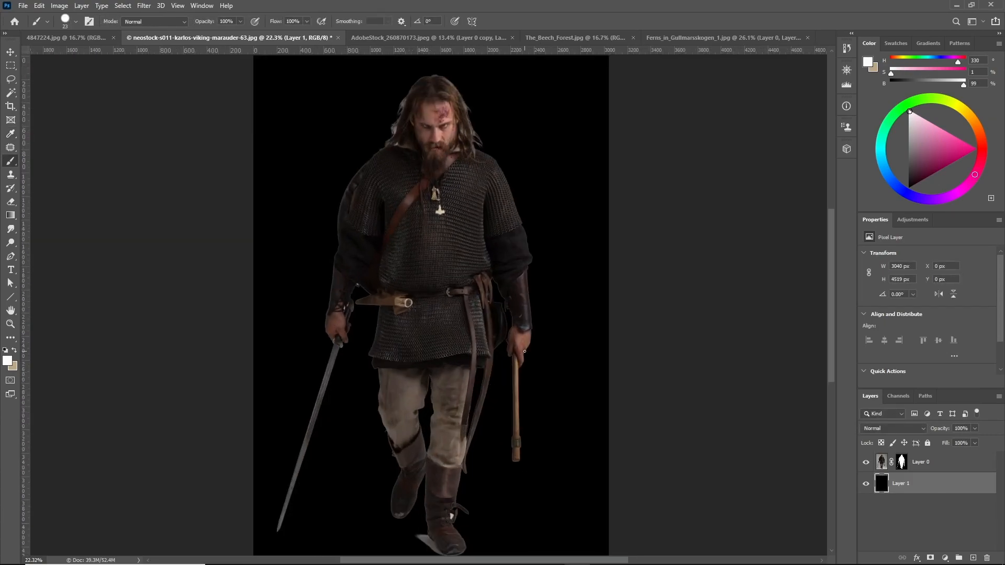
scroll(405, 370, up, 12)
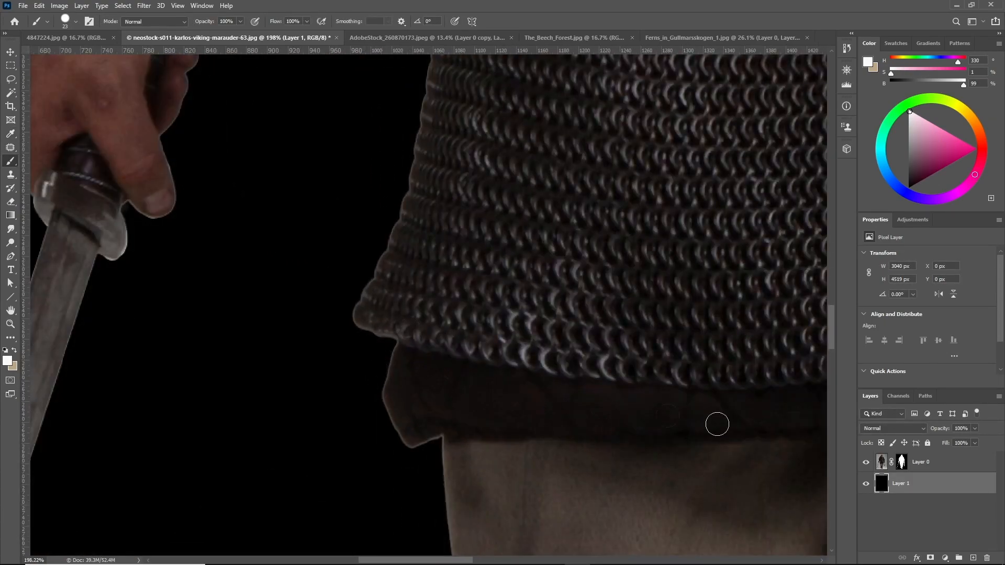
scroll(513, 388, down, 10)
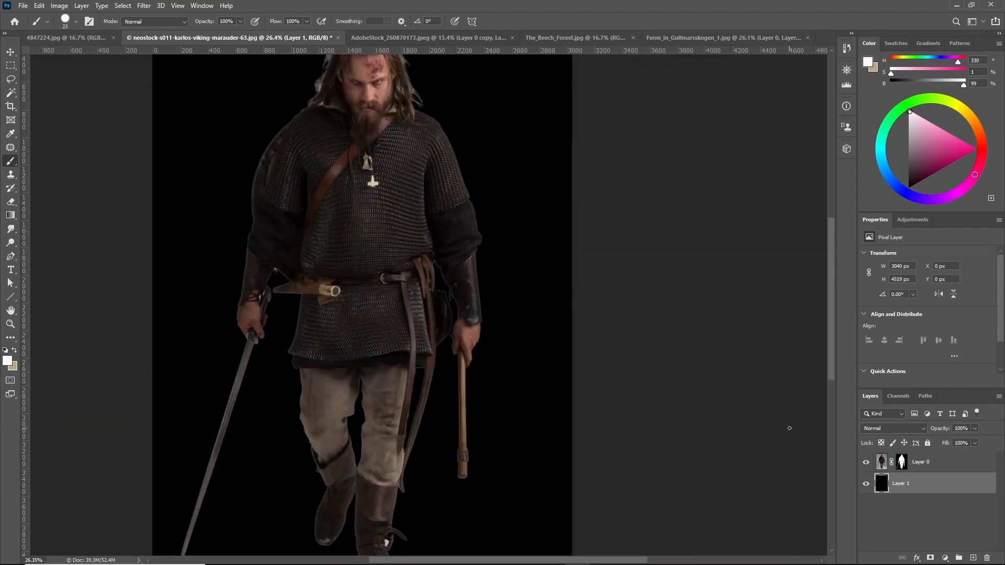
click(901, 464)
scroll(447, 299, down, 3)
scroll(430, 220, up, 3)
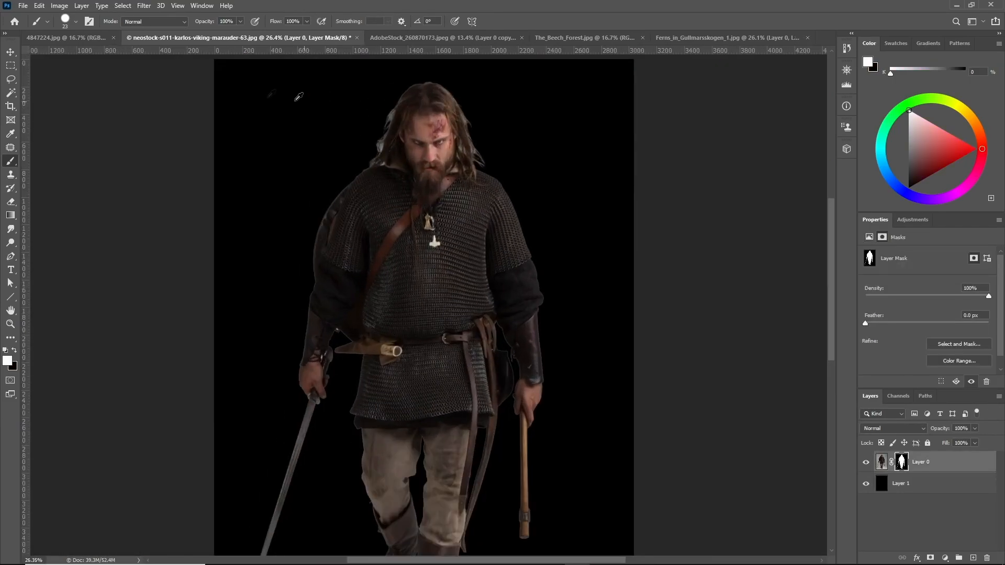
click(12, 80)
mouse_move(355, 167)
mouse_down()
mouse_move(492, 167)
mouse_move(611, 539)
mouse_up()
drag(292, 522, 258, 150)
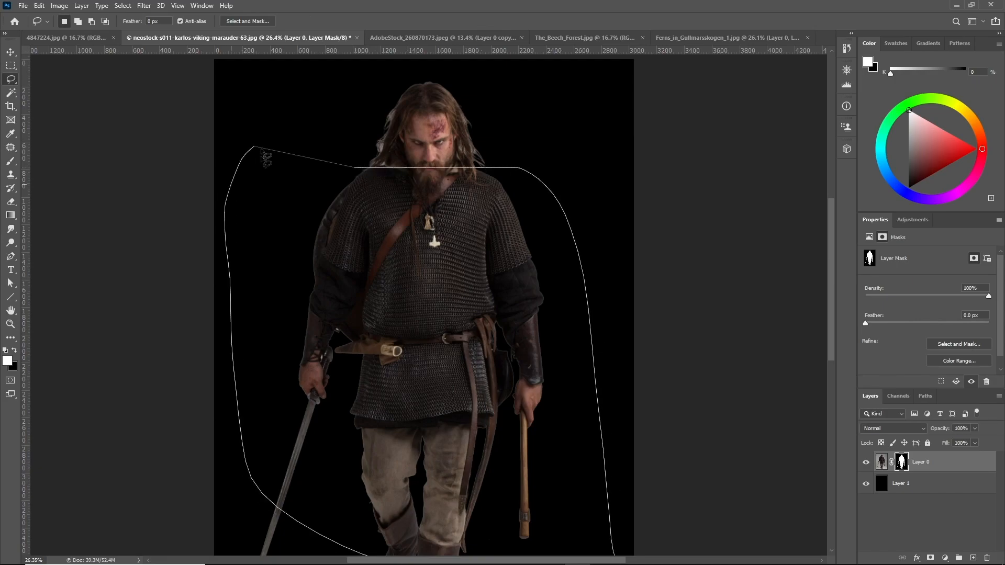
scroll(367, 252, down, 3)
mouse_move(526, 404)
shift+mouse_down()
mouse_move(305, 470)
mouse_move(332, 336)
shift+mouse_up()
scroll(337, 335, up, 3)
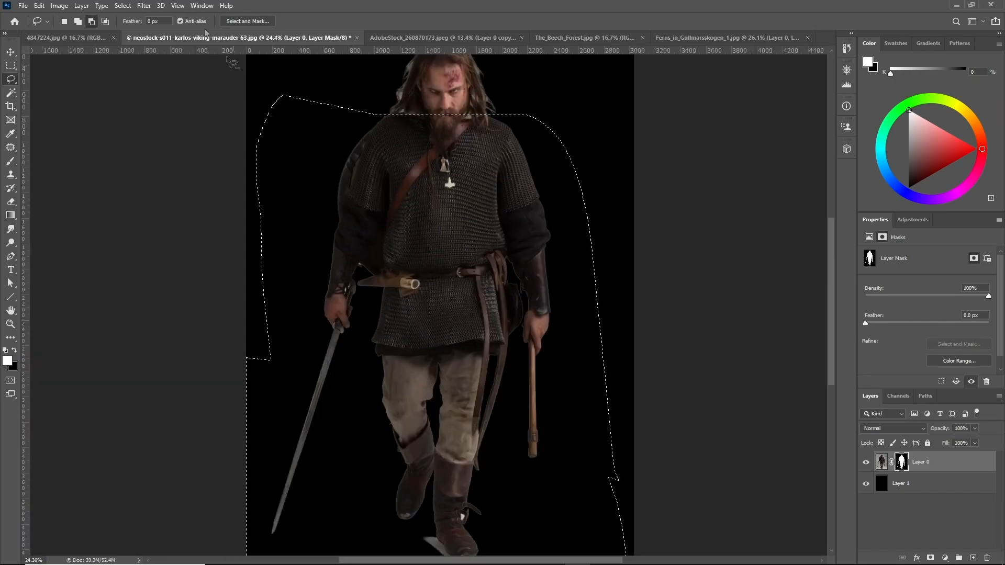
Apply Blur and then Blur More to the selected mask area
click(144, 5)
mouse_move(236, 124)
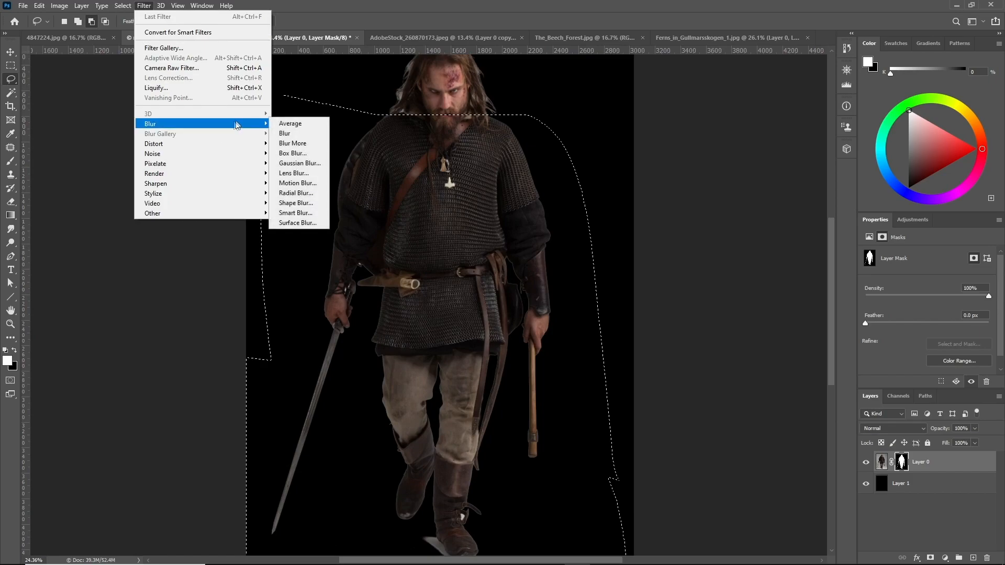
click(293, 133)
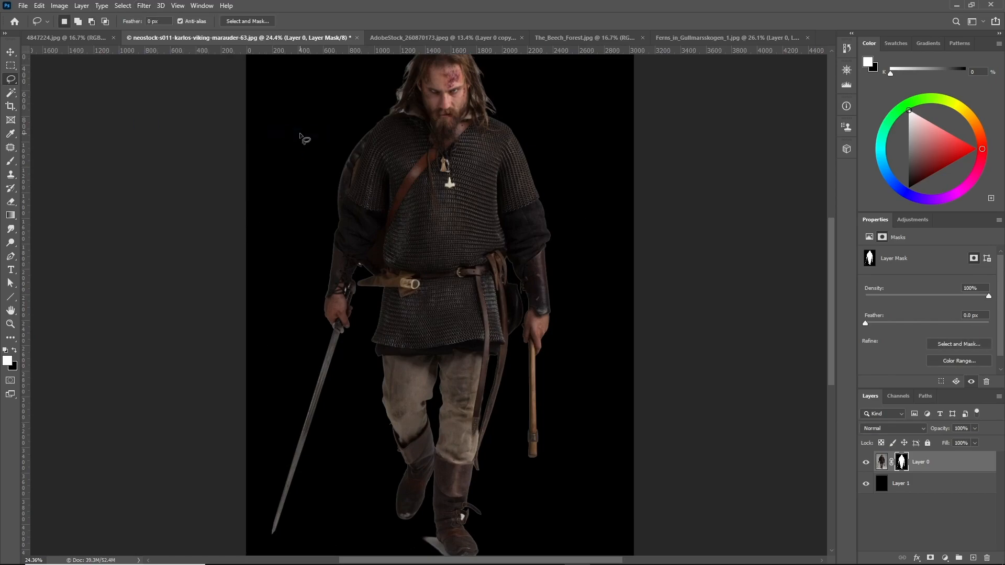
click(144, 6)
mouse_move(176, 126)
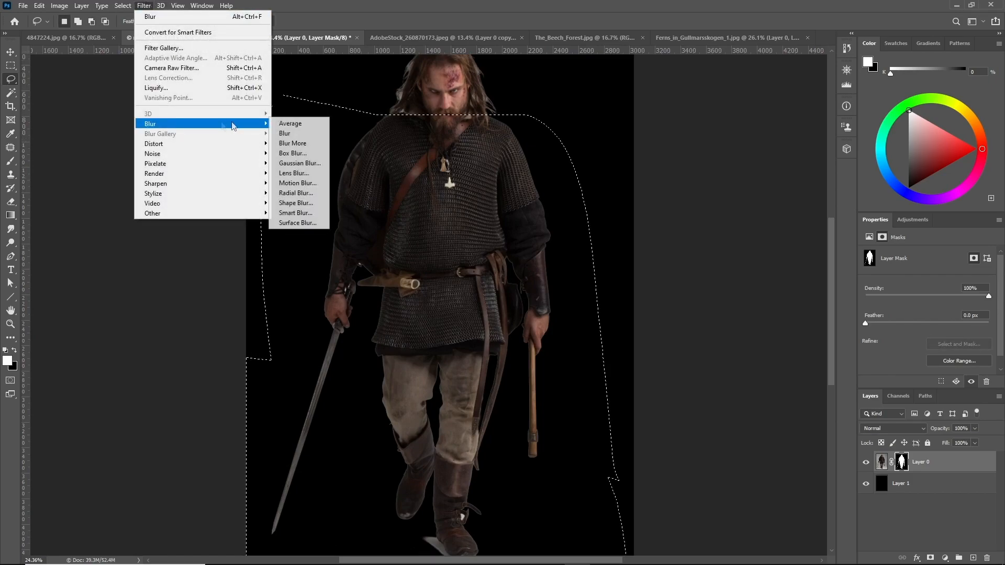
click(307, 145)
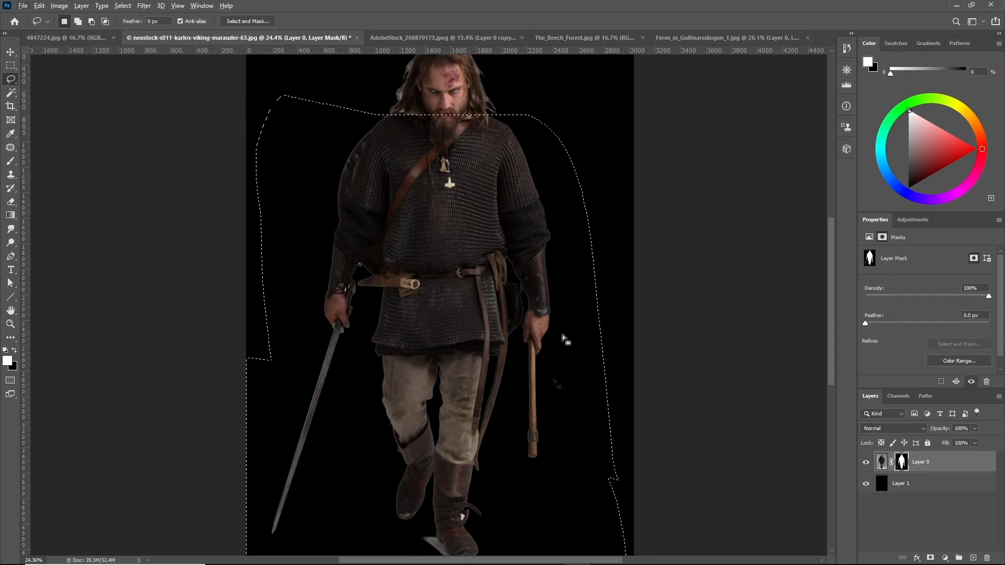
Apply Levels to the selected mask area, raising the black input point strongly, then deselect
key(ctrl+l)
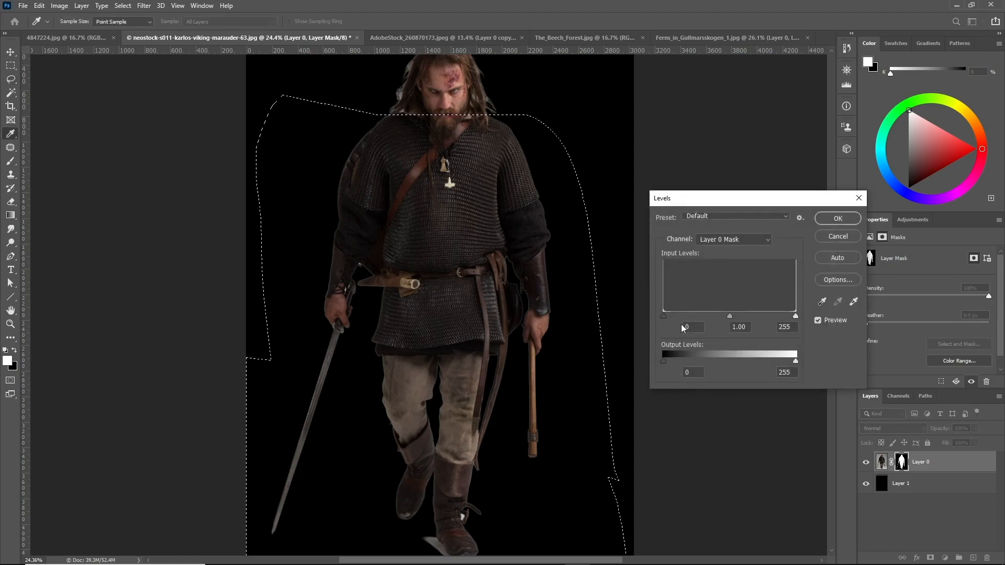
drag(662, 317, 725, 318)
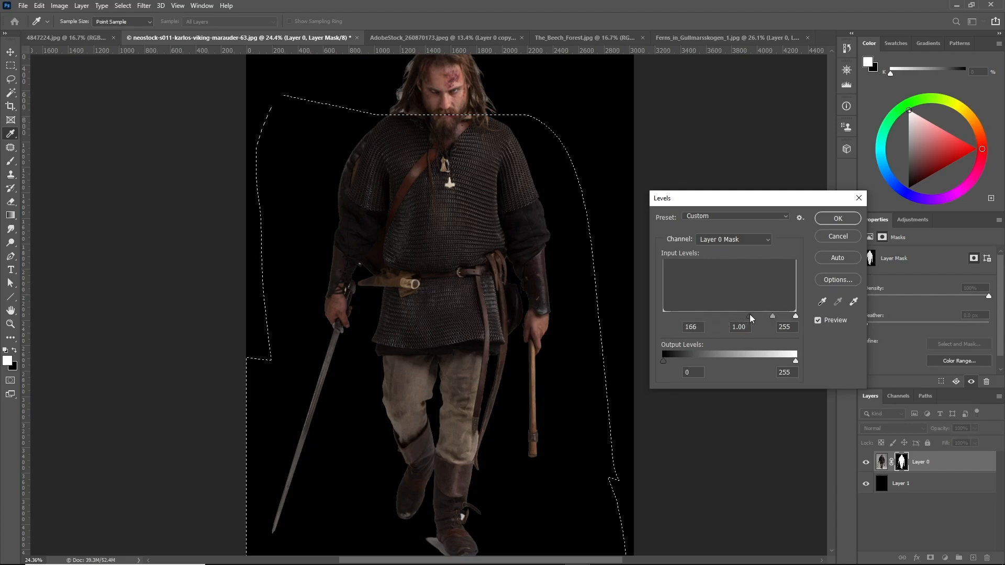
drag(745, 317, 761, 320)
click(854, 218)
scroll(316, 239, up, 8)
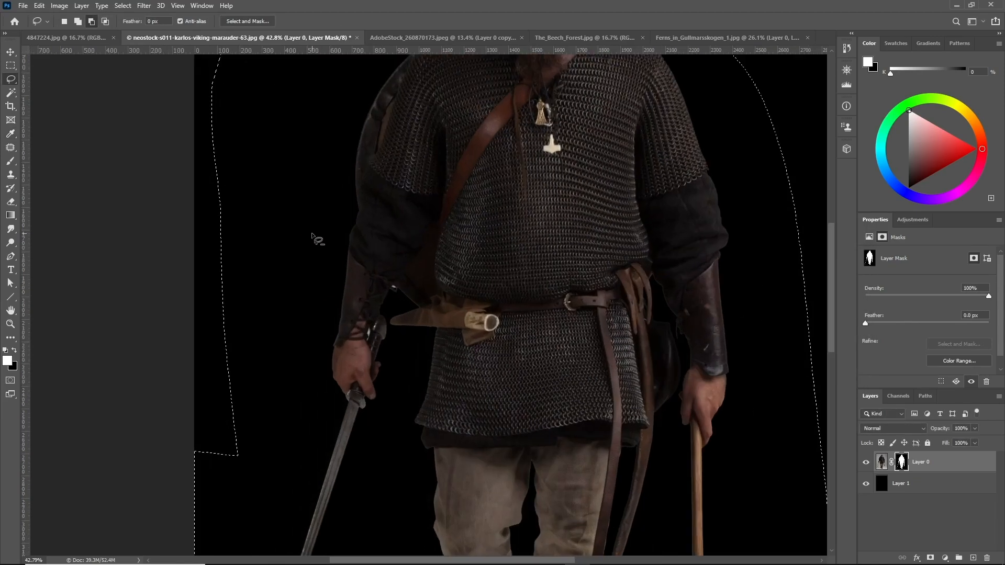
scroll(377, 325, down, 2)
scroll(425, 412, down, 4)
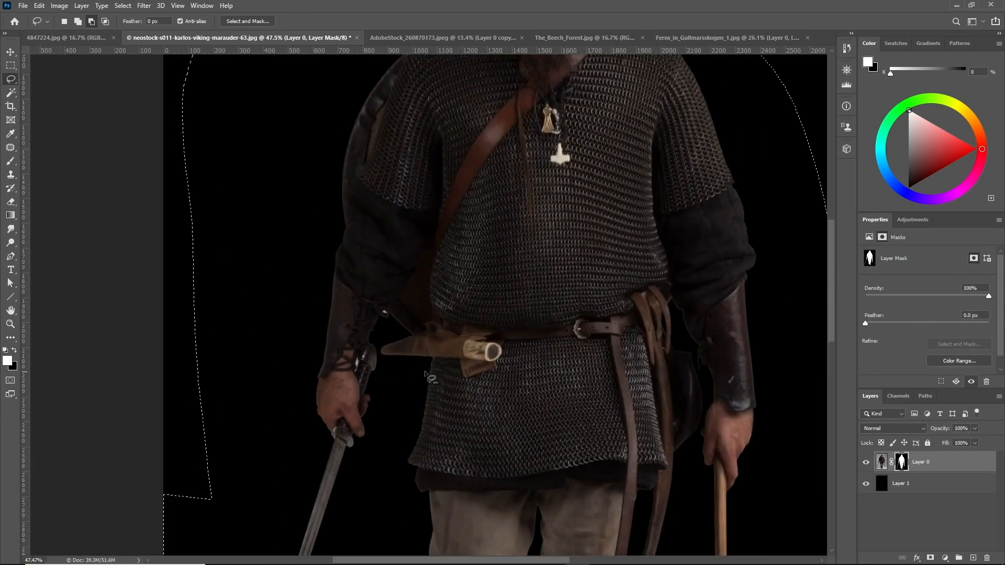
scroll(425, 412, down, 4)
key(ctrl+d)
Lasso the hair fringes on both sides of the Viking's head
scroll(579, 164, up, 6)
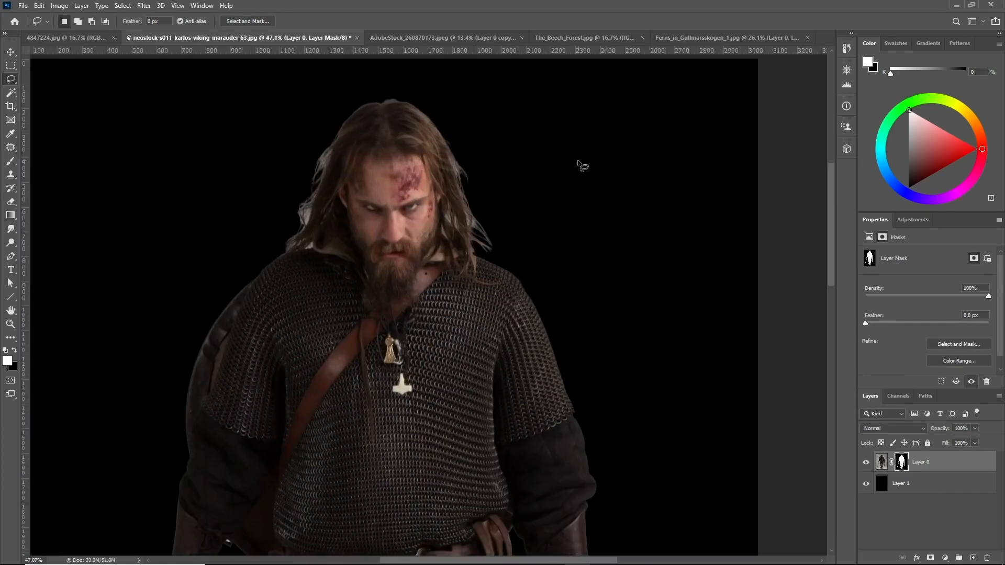
scroll(325, 176, up, 2)
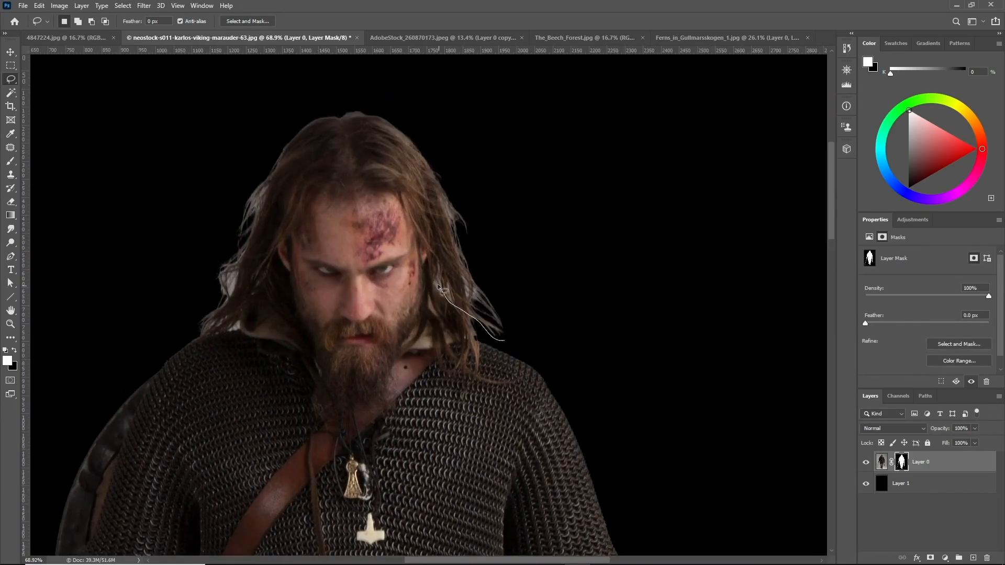
mouse_move(551, 344)
mouse_down()
mouse_move(464, 286)
mouse_move(429, 162)
mouse_move(543, 283)
mouse_move(550, 340)
mouse_up()
mouse_move(191, 333)
mouse_down()
mouse_move(218, 320)
mouse_move(275, 167)
mouse_move(131, 285)
mouse_up()
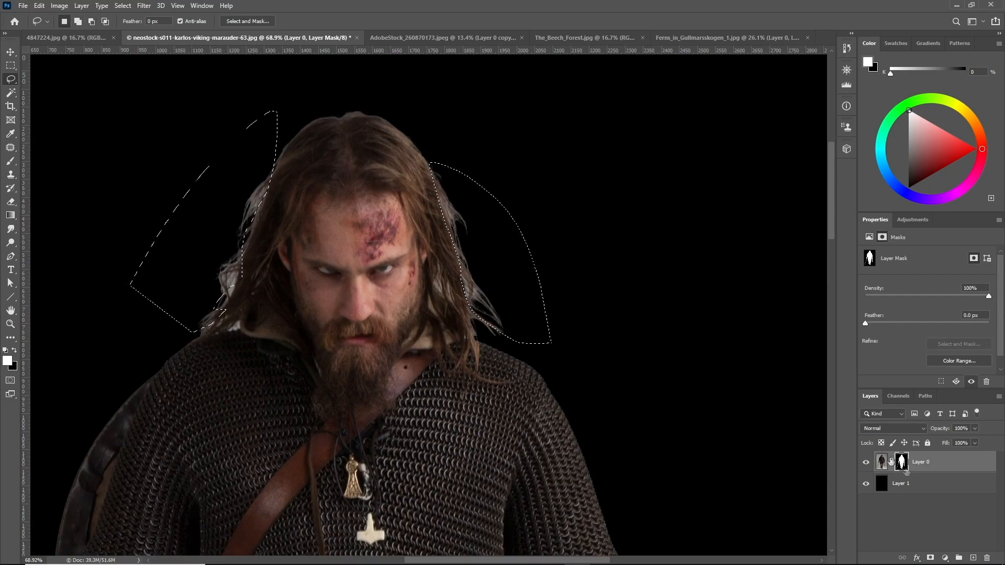
Refine the hair selection in Select and Mask with a 30 px edge radius and 10% contrast
click(245, 20)
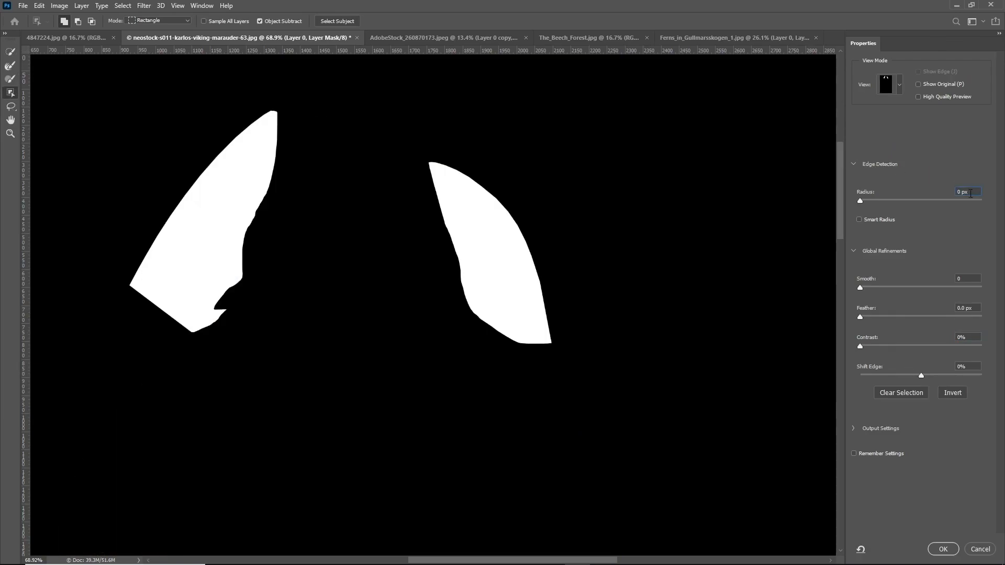
text(20)
key(Return)
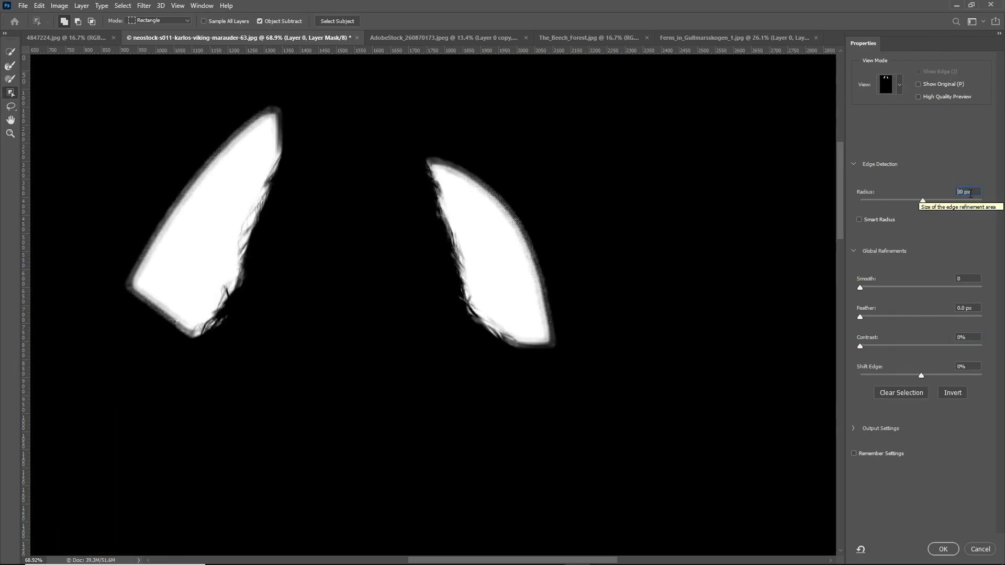
key(Return)
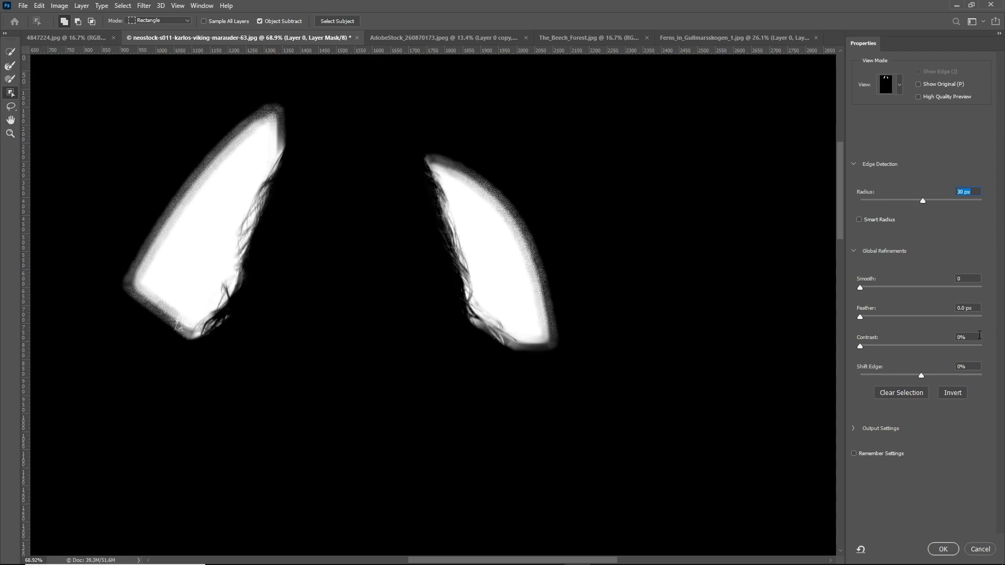
text(10)
key(Return)
text(20)
key(Return)
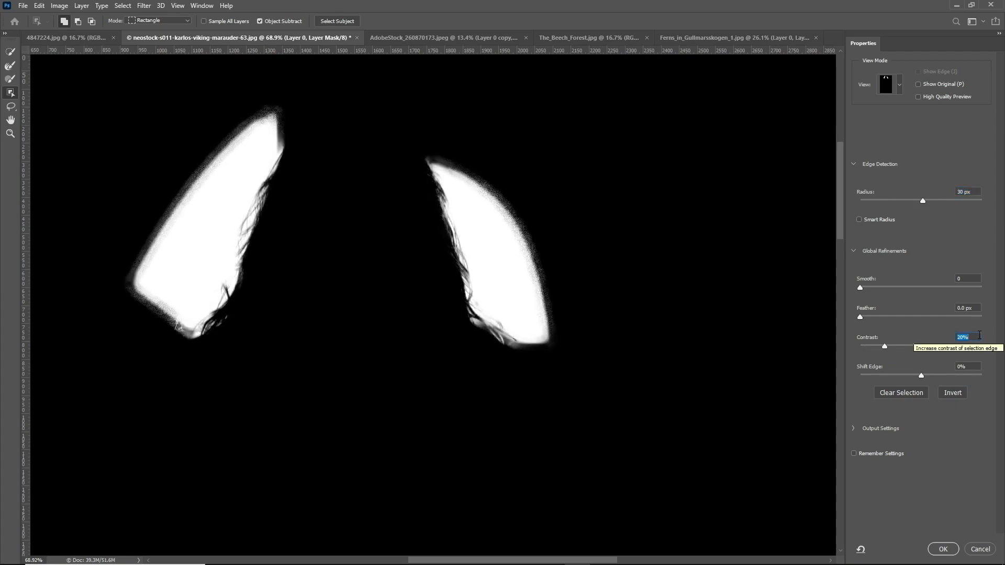
text(10)
key(Return)
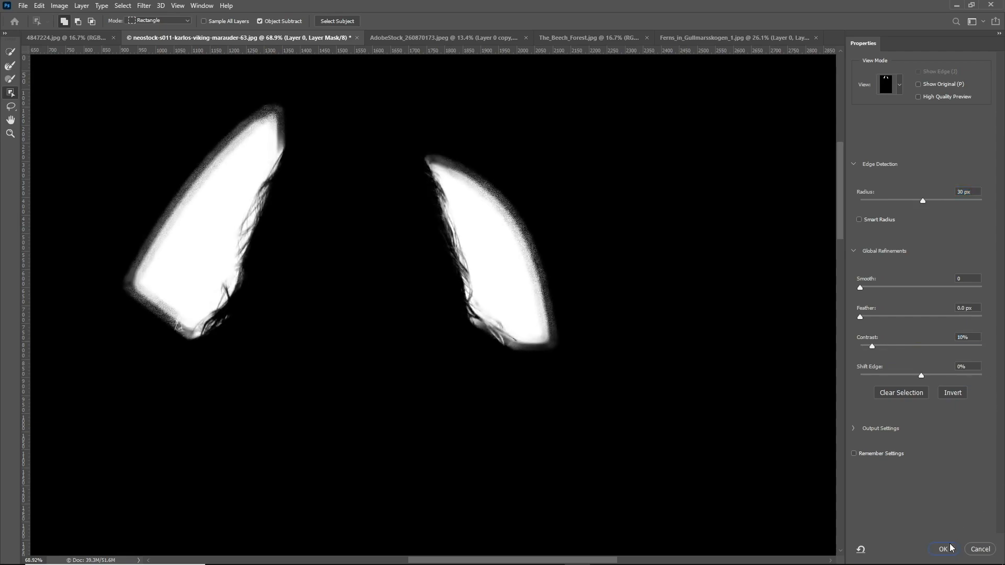
click(943, 549)
Fill the refined hair selection with black on the mask and deselect
key(shift+BackSpace)
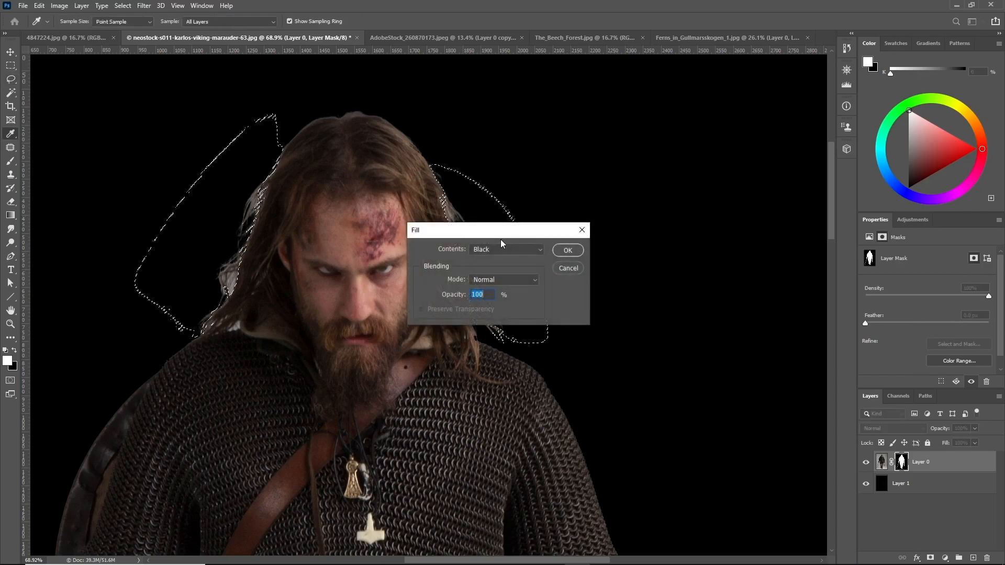
click(568, 251)
key(ctrl+d)
Lasso the hair along the top of the head and blur the mask there with Blur and Blur More
scroll(447, 271, down, 5)
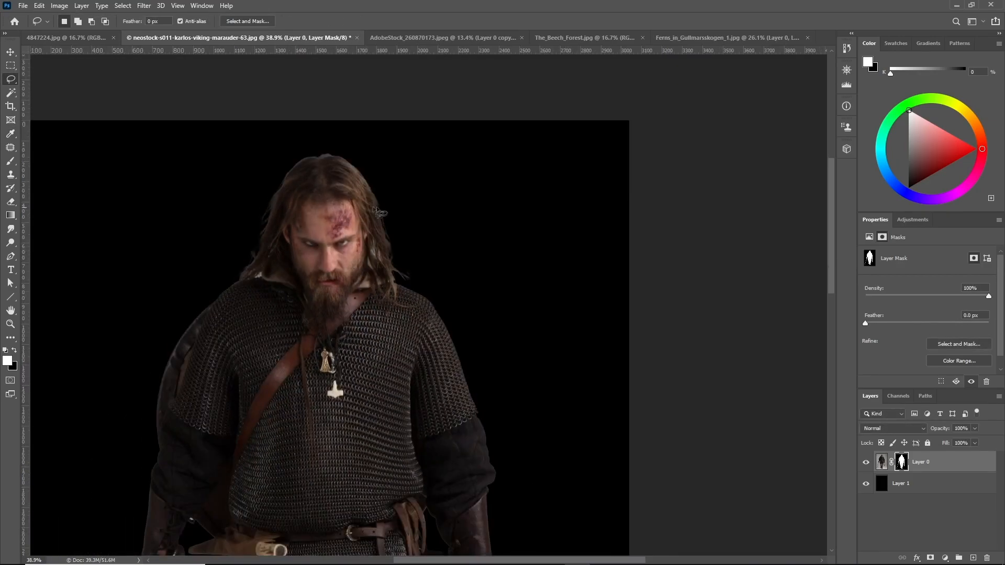
scroll(397, 242, up, 5)
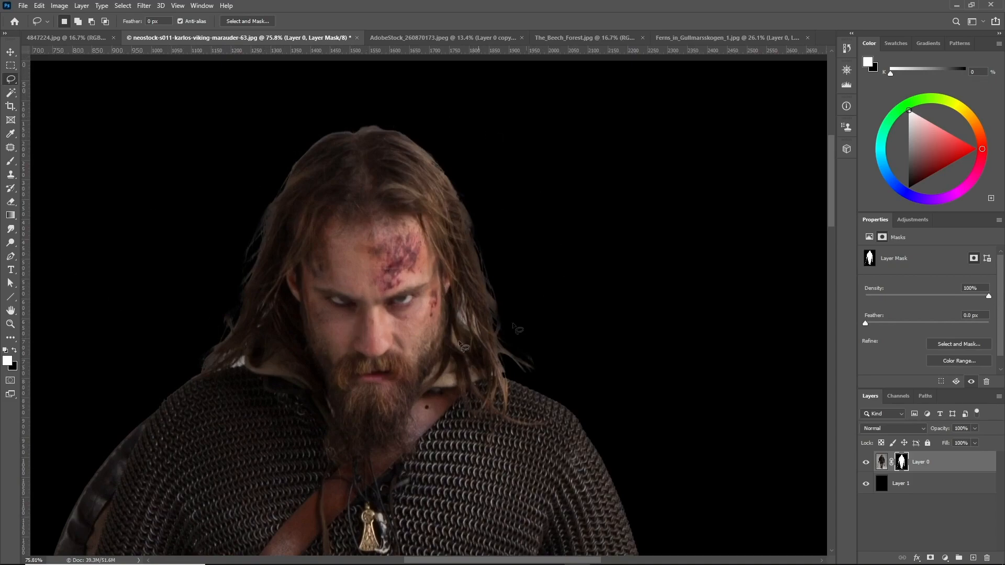
mouse_move(264, 201)
mouse_down()
mouse_move(408, 143)
mouse_move(428, 118)
mouse_move(234, 173)
mouse_up()
click(146, 7)
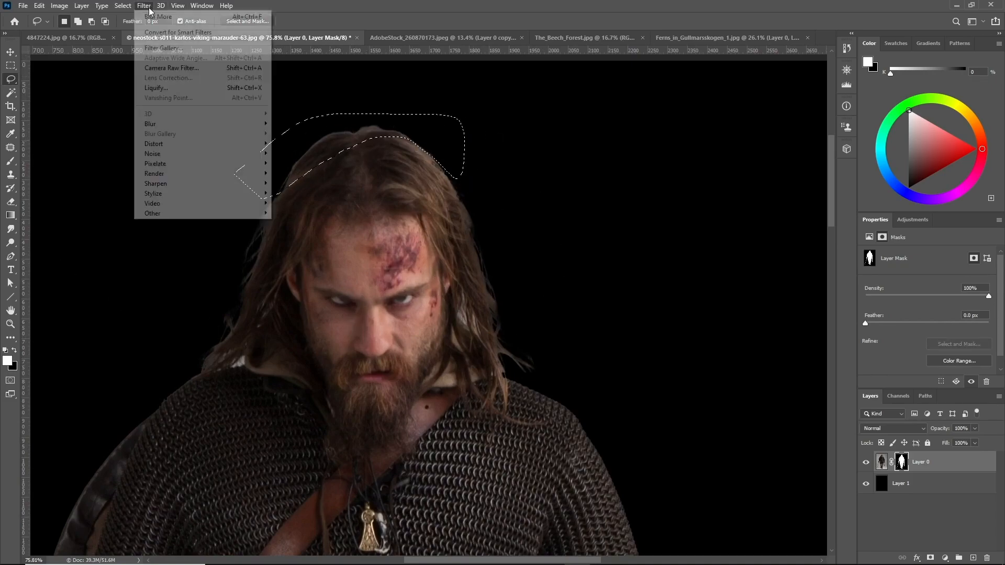
mouse_move(199, 124)
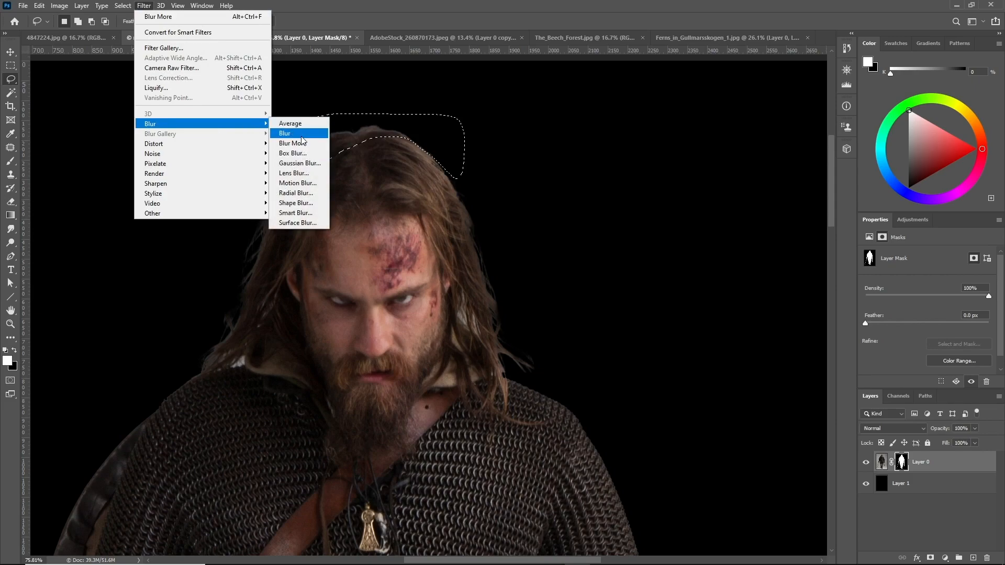
click(298, 133)
click(144, 6)
mouse_move(199, 124)
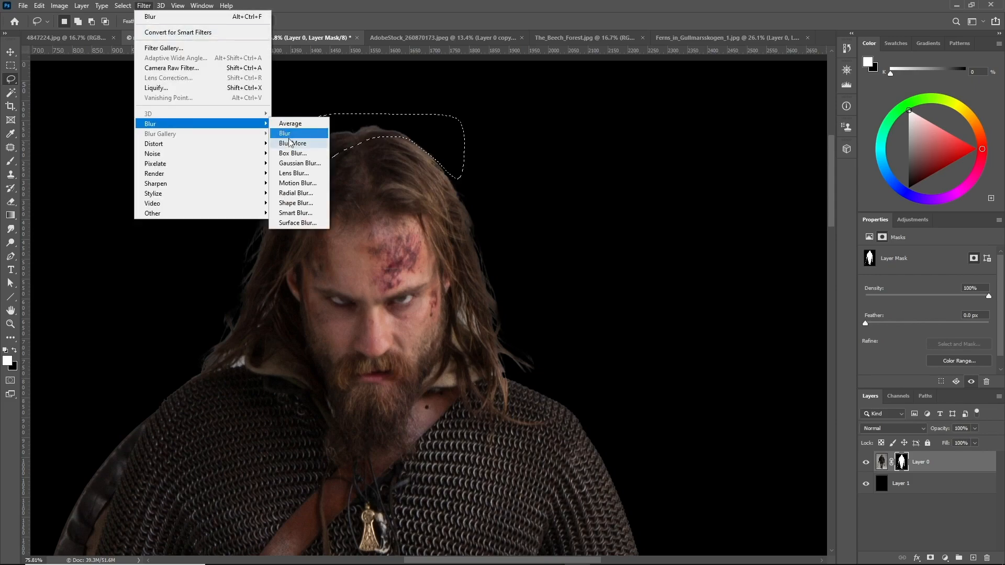
click(295, 139)
Apply Levels to the selected hair area of the mask with a black input level of 162, then deselect
key(ctrl+l)
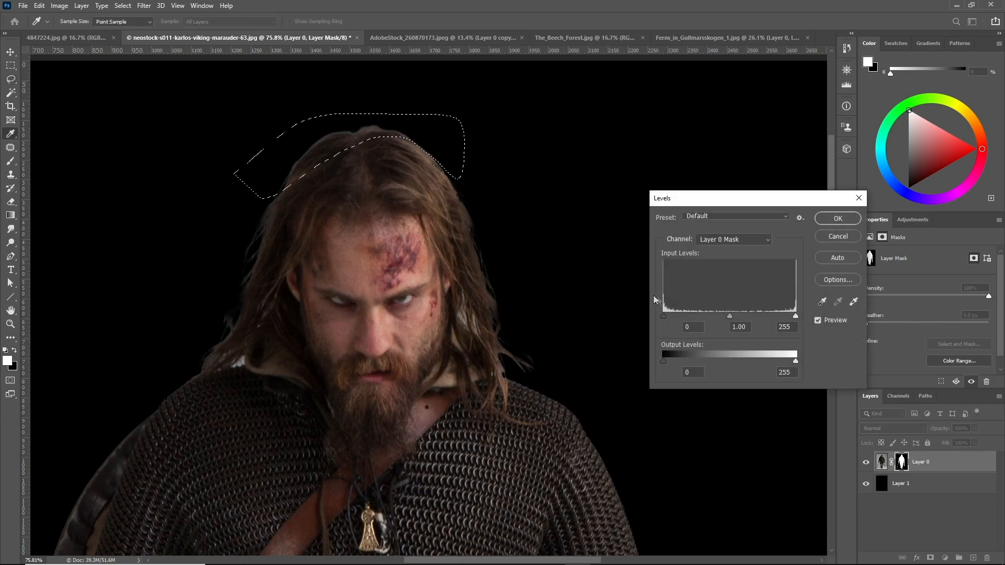
drag(664, 317, 748, 312)
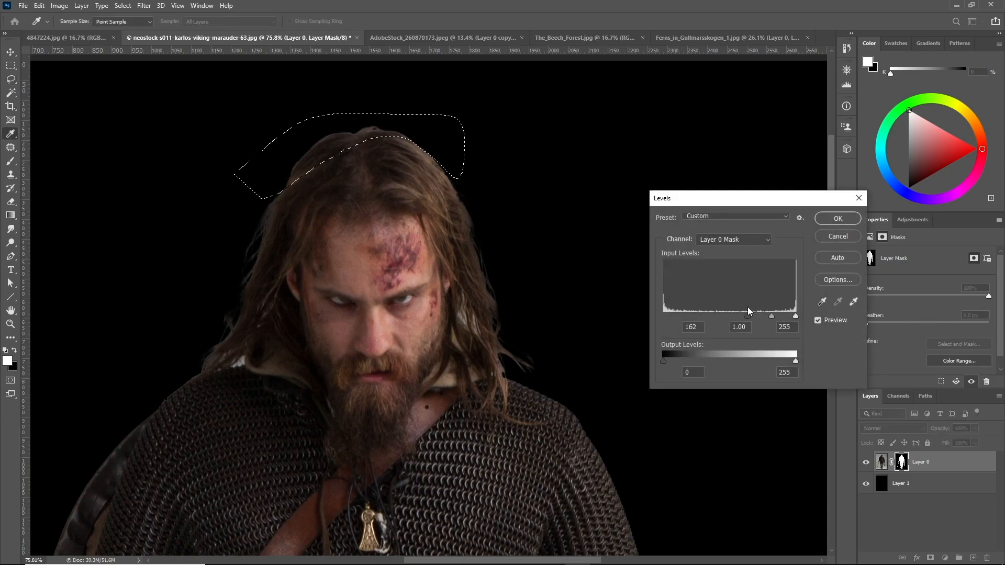
click(828, 221)
key(ctrl+d)
Zoom in and out over the mossy tree photo to inspect the branches against the sky
scroll(436, 271, down, 6)
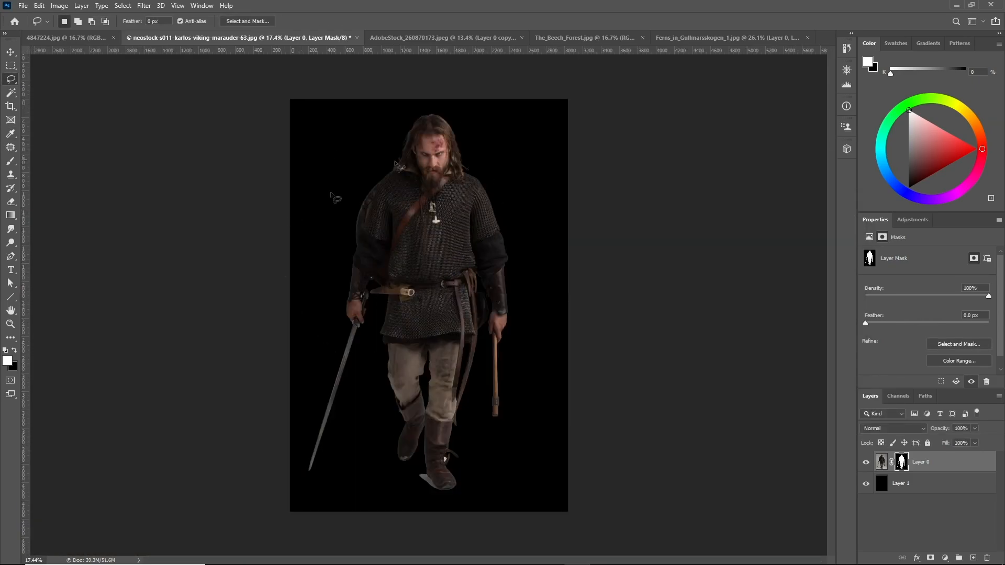
scroll(487, 216, up, 1)
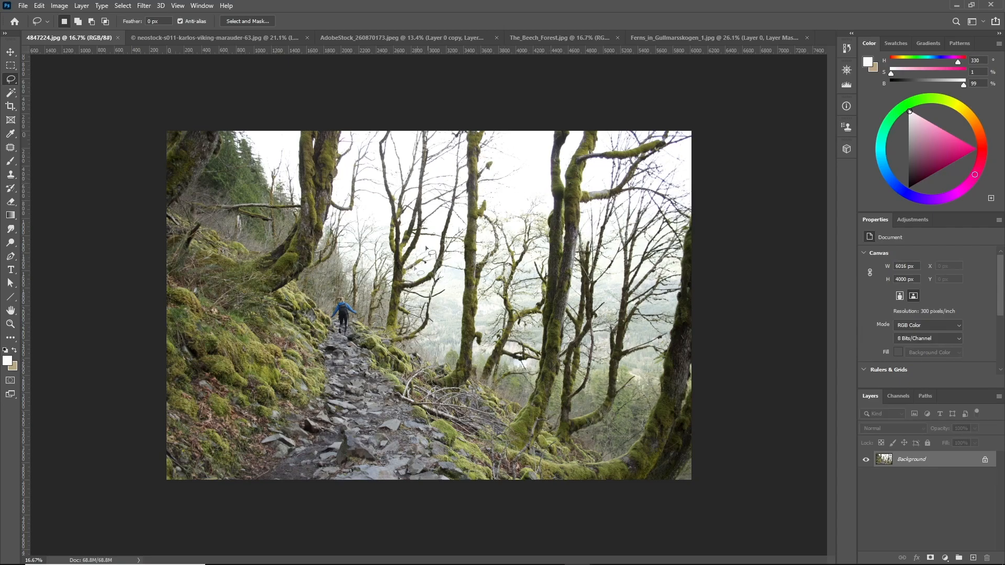
scroll(426, 248, up, 1)
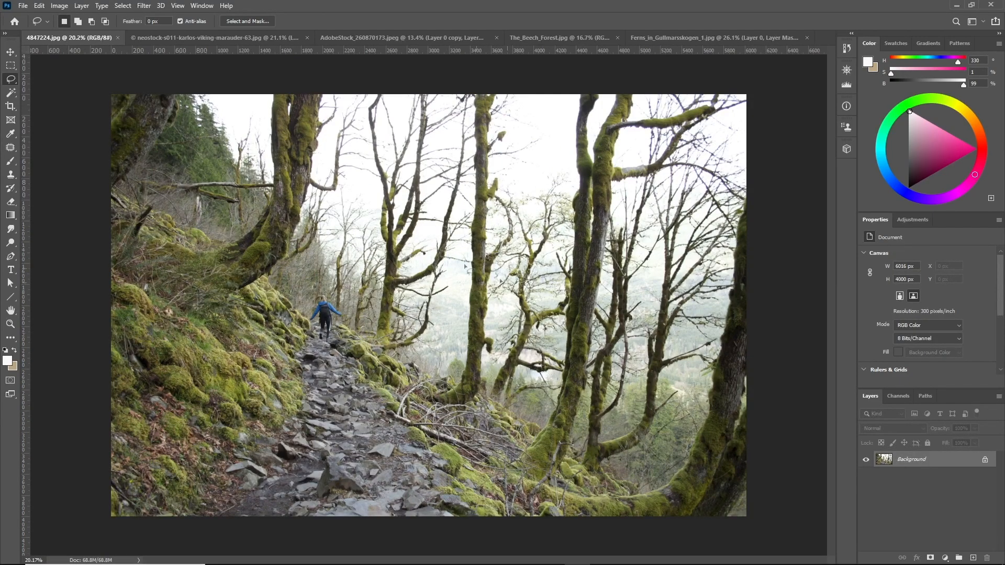
scroll(417, 228, down, 2)
scroll(449, 258, up, 6)
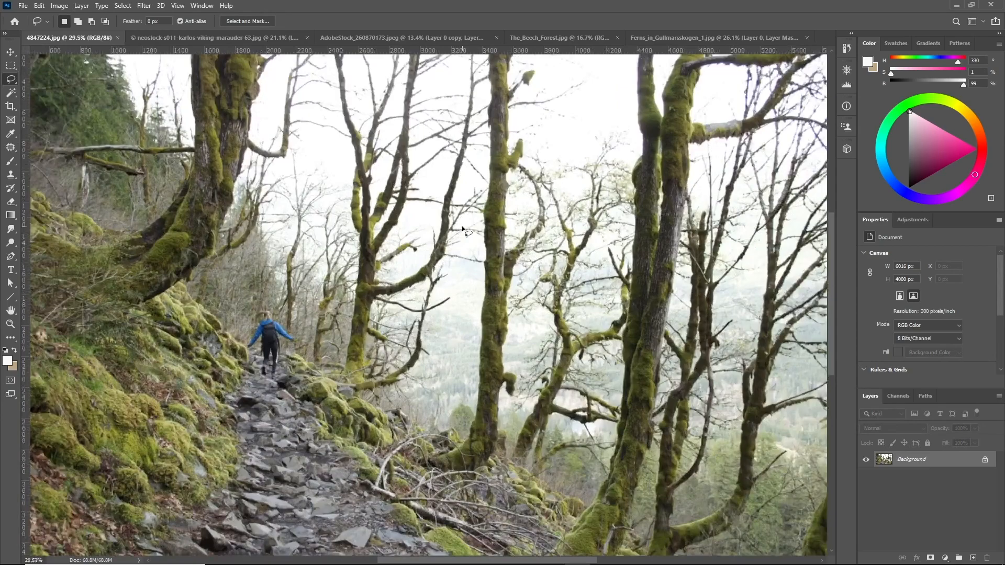
scroll(454, 326, down, 4)
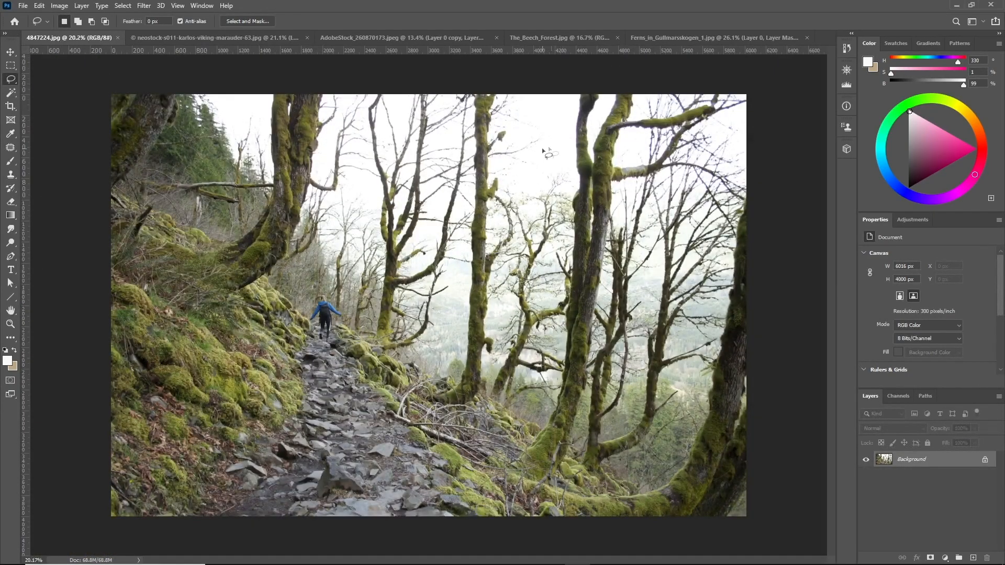
scroll(489, 363, up, 6)
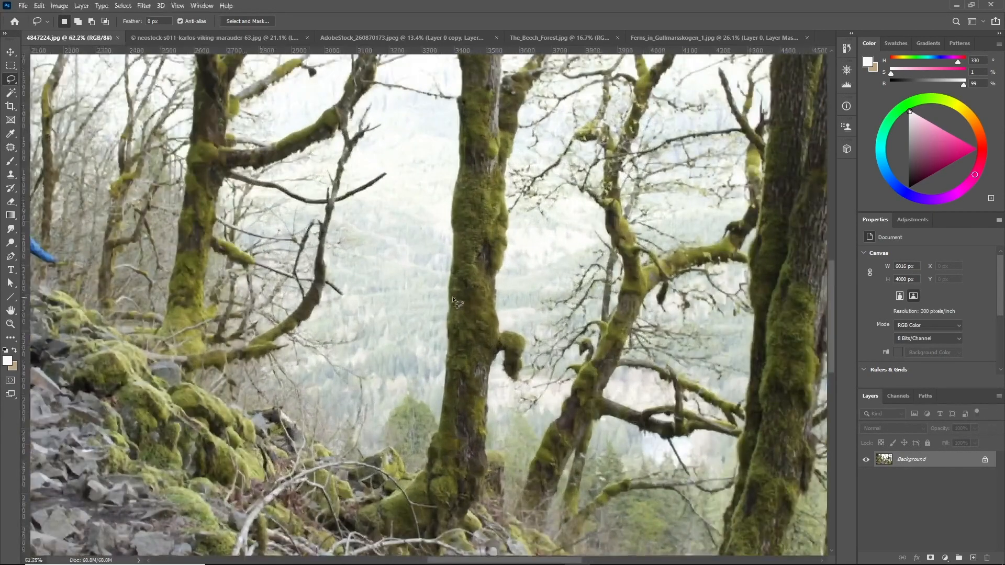
scroll(406, 314, down, 6)
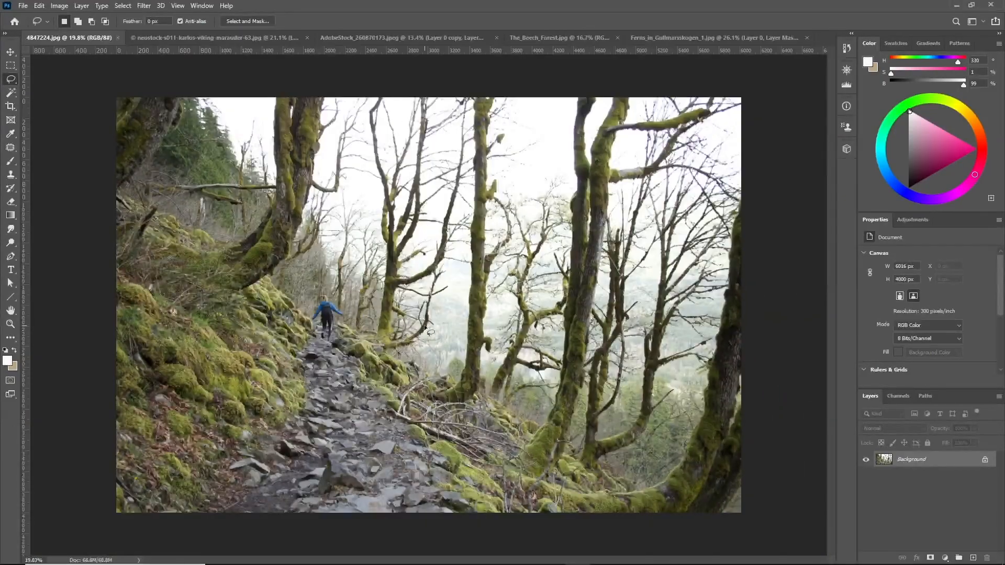
View the tree photo's Red, Green and Blue channels individually to compare their contrast between trees and sky
click(898, 397)
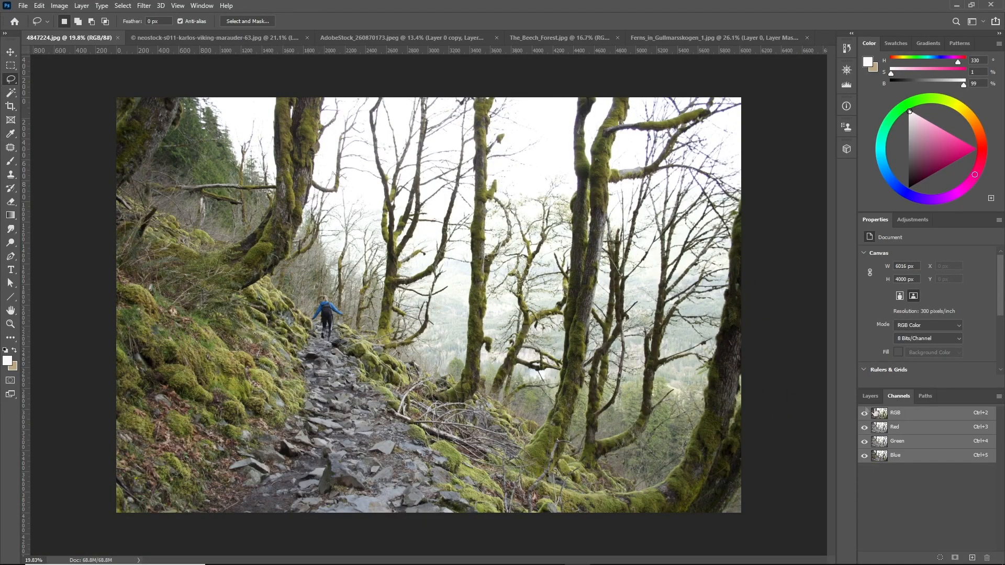
click(899, 429)
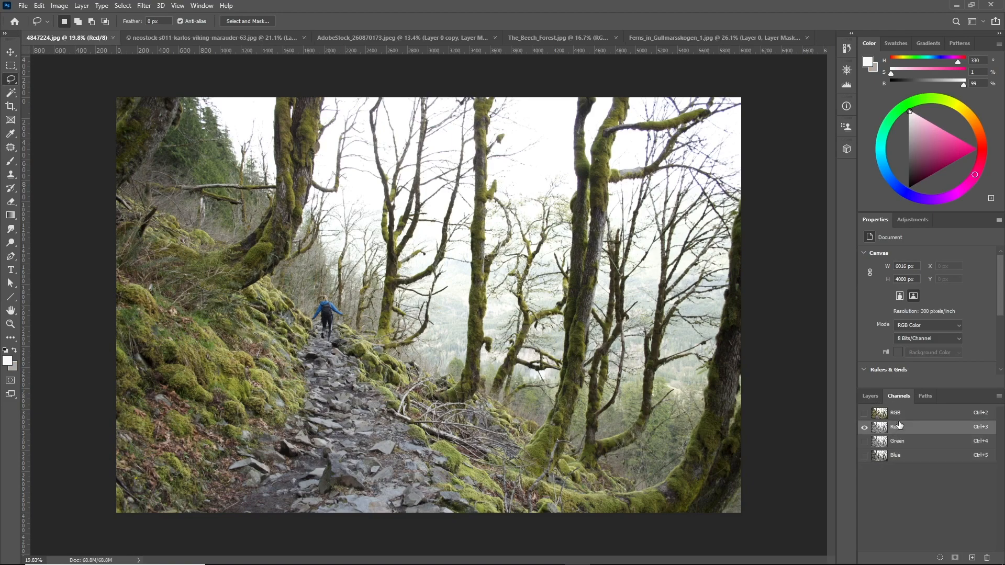
key(ctrl+2)
key(ctrl+4)
click(904, 430)
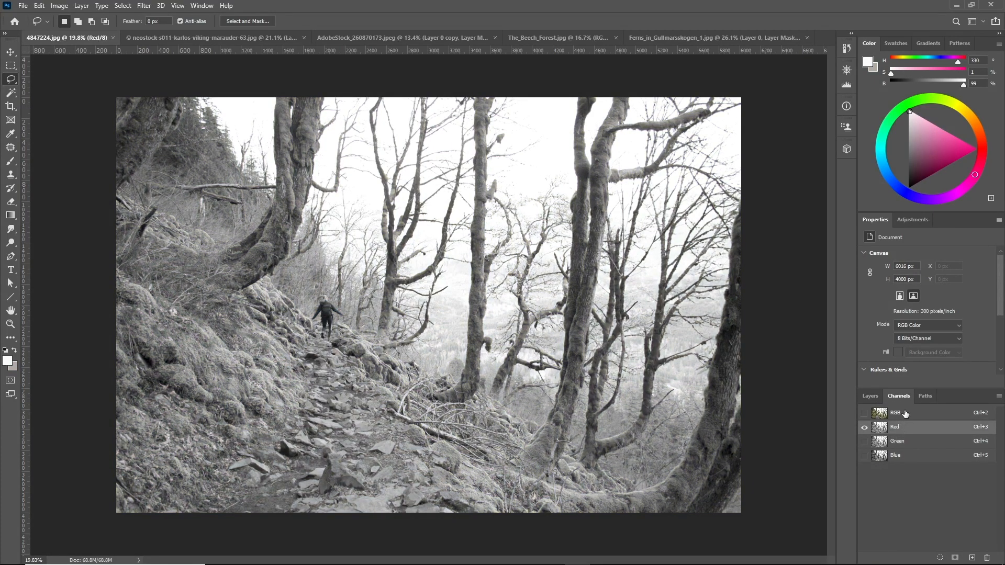
click(904, 443)
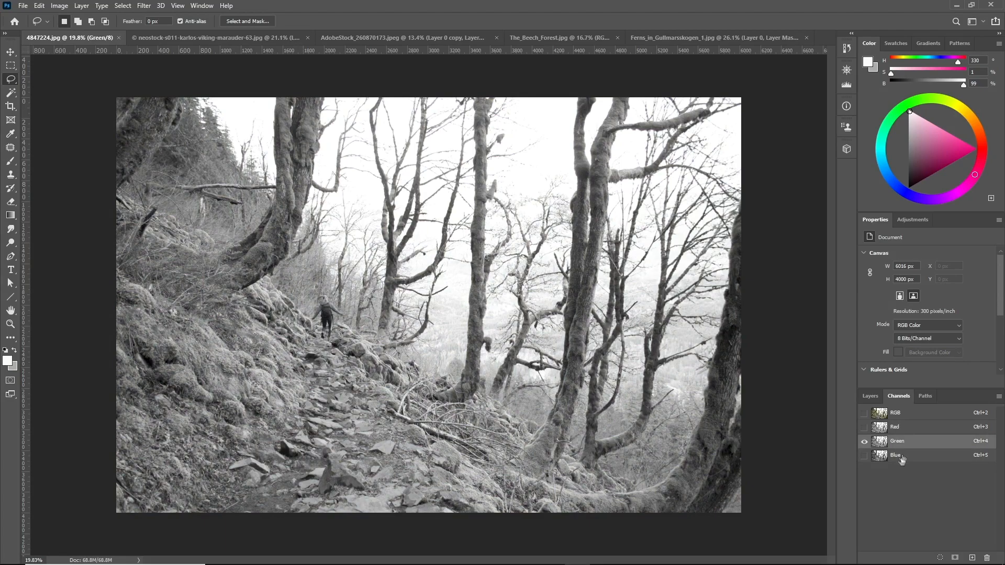
click(893, 457)
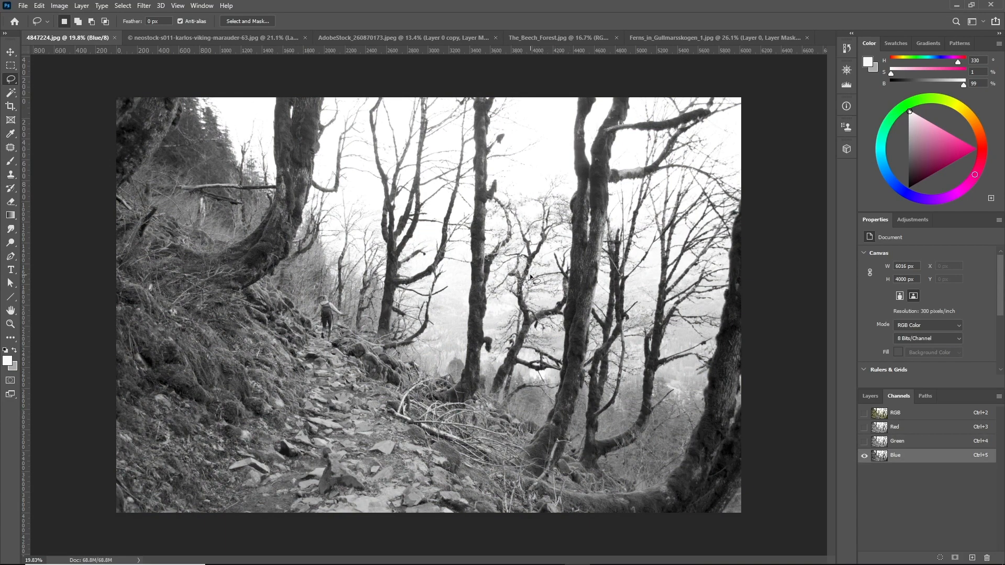
click(931, 444)
click(920, 430)
click(918, 459)
scroll(448, 262, down, 3)
scroll(461, 265, up, 3)
scroll(425, 301, up, 1)
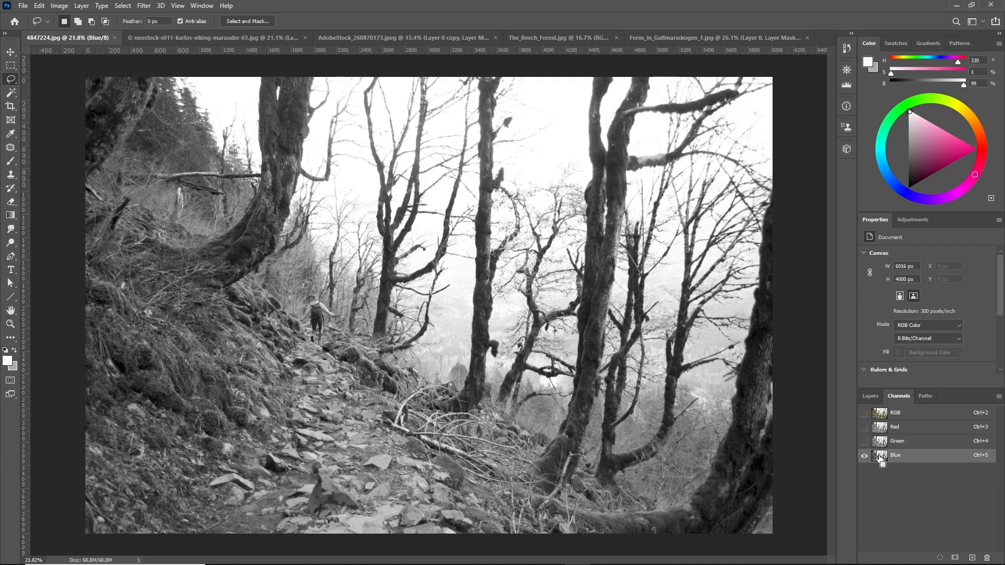
Load the Blue channel as a selection and save it as a new alpha channel
ctrl+click(881, 457)
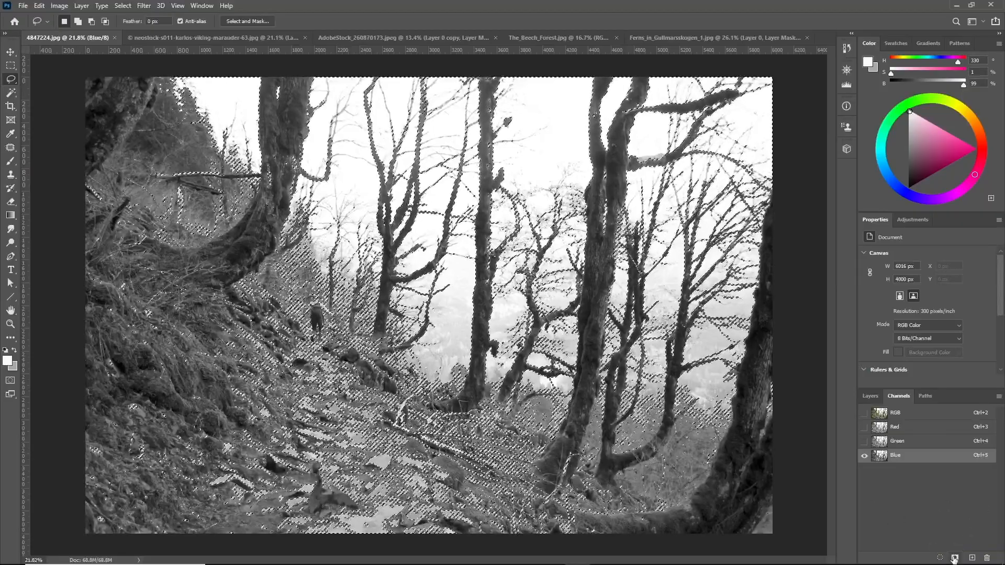
click(955, 558)
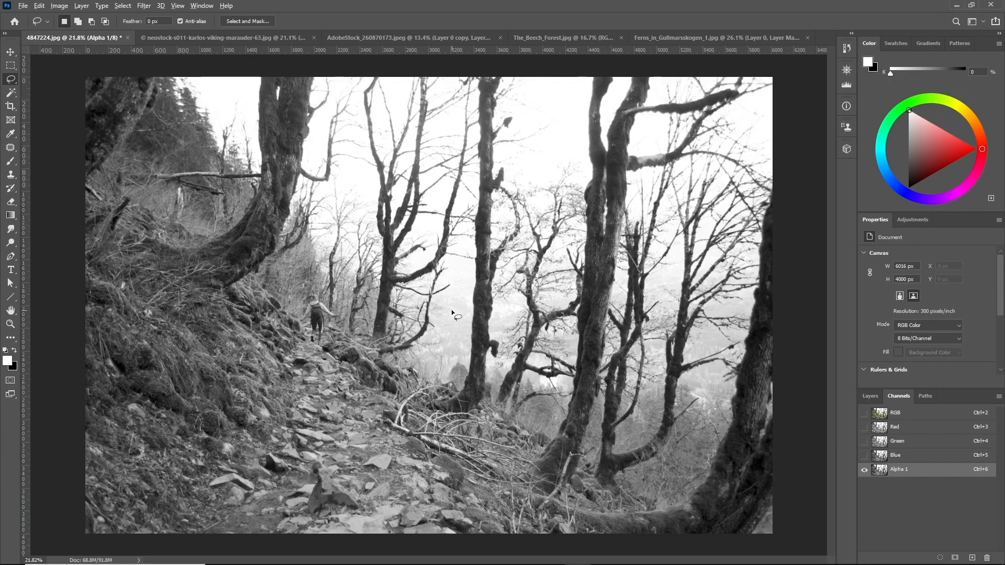
scroll(456, 314, down, 3)
scroll(456, 314, up, 2)
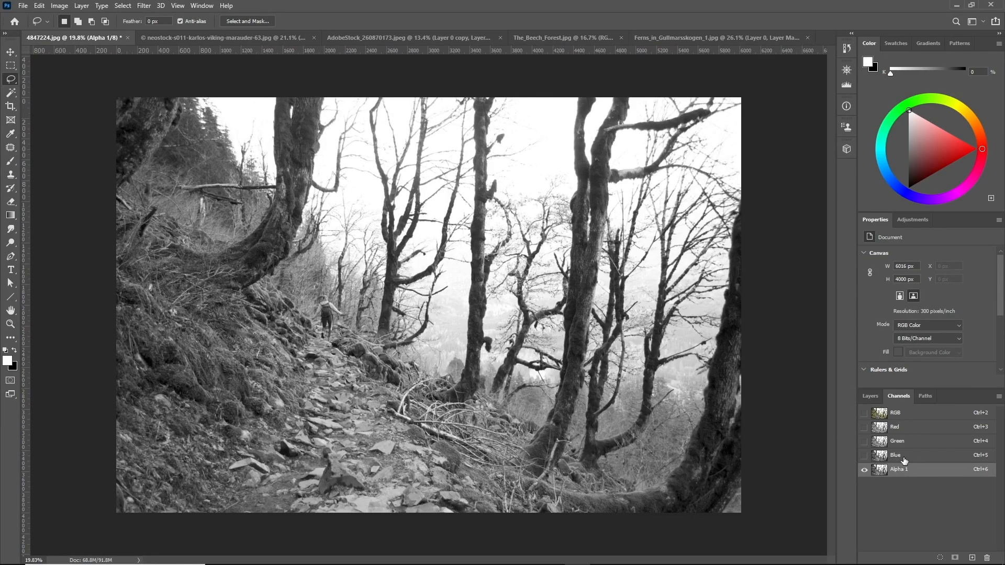
Apply Levels directly to the Blue channel and check the result in the composite image
click(905, 461)
key(ctrl+l)
mouse_move(729, 317)
mouse_down()
mouse_move(693, 317)
mouse_move(759, 316)
mouse_up()
key(Return)
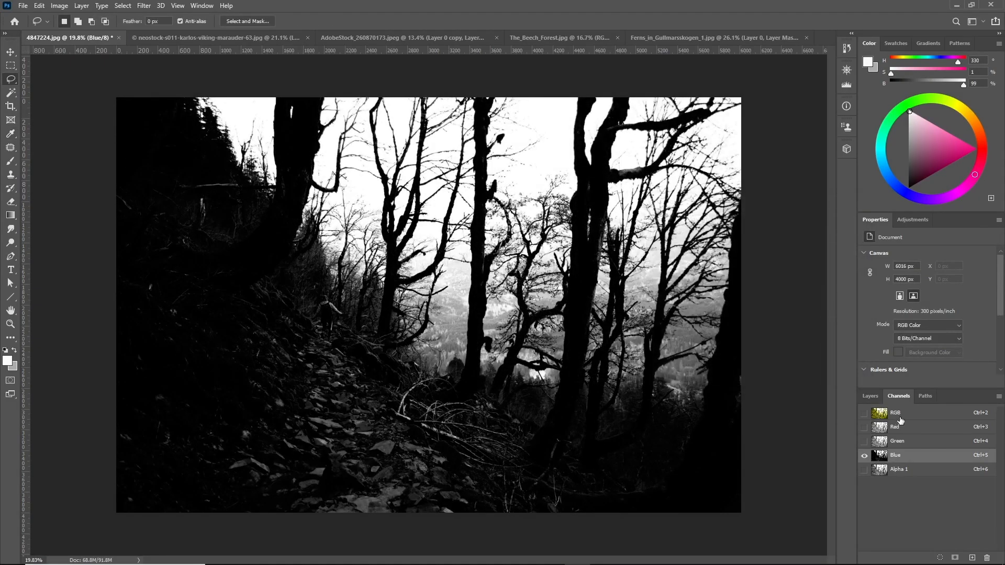
click(896, 414)
click(870, 397)
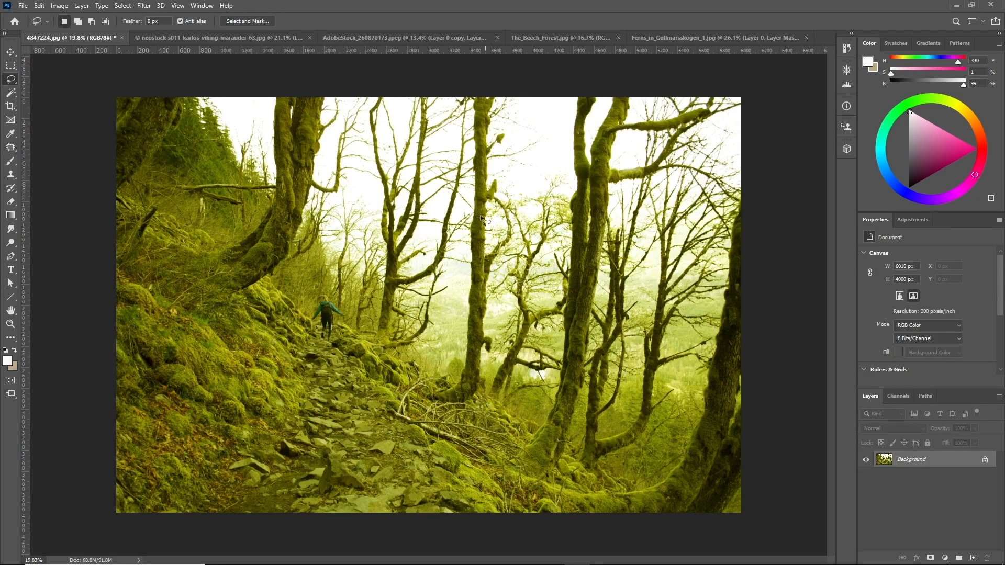
Apply Levels to the Alpha 1 channel, sampling trunks and sky with the eyedroppers to set input levels 127 and 172
click(897, 396)
click(865, 470)
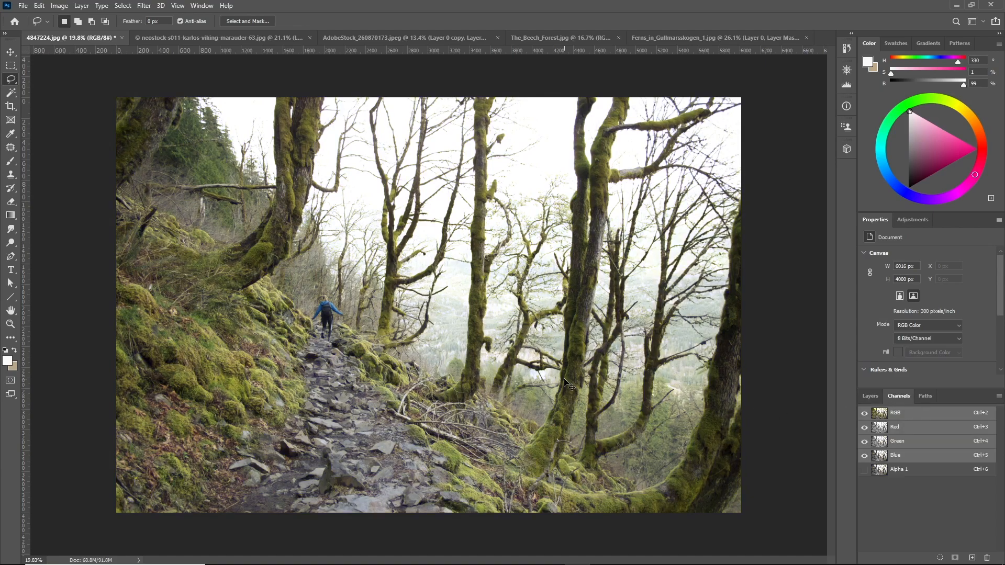
click(903, 471)
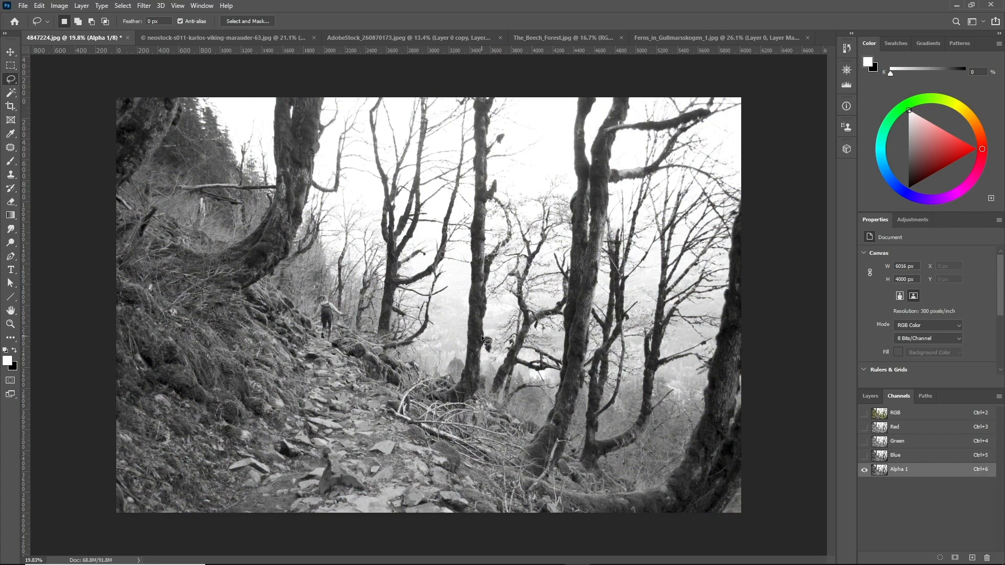
key(ctrl+l)
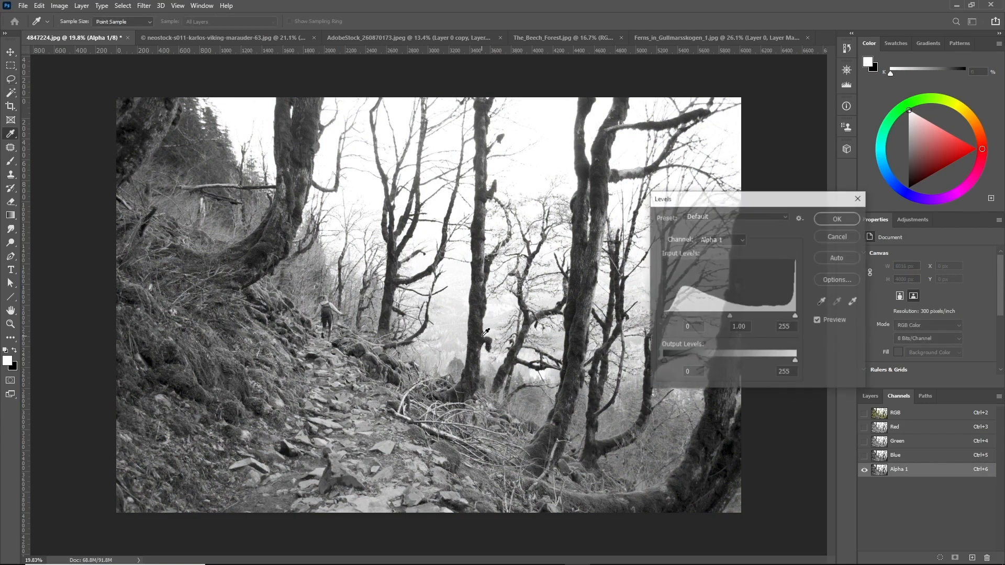
click(822, 302)
click(822, 302)
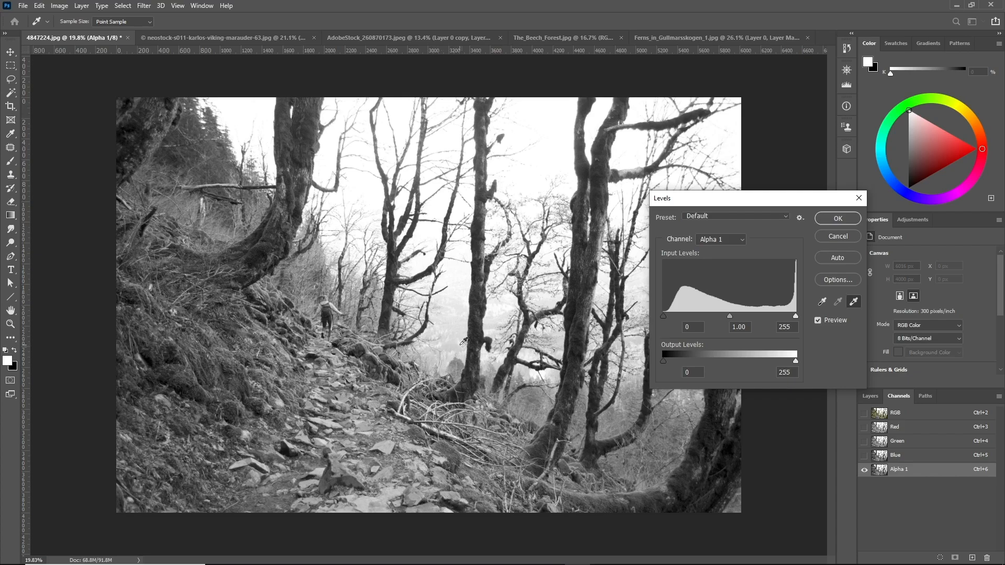
click(855, 302)
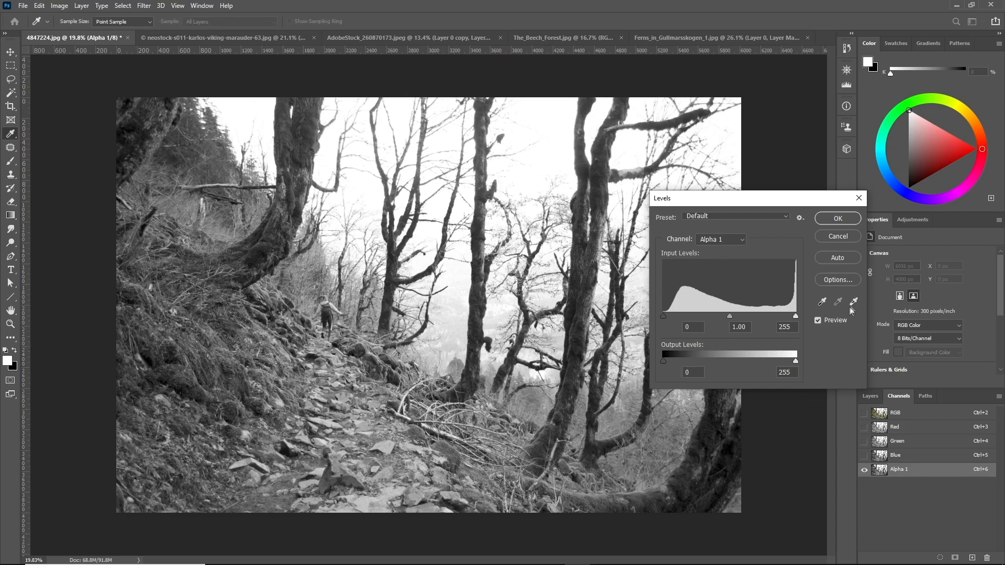
click(450, 348)
click(822, 303)
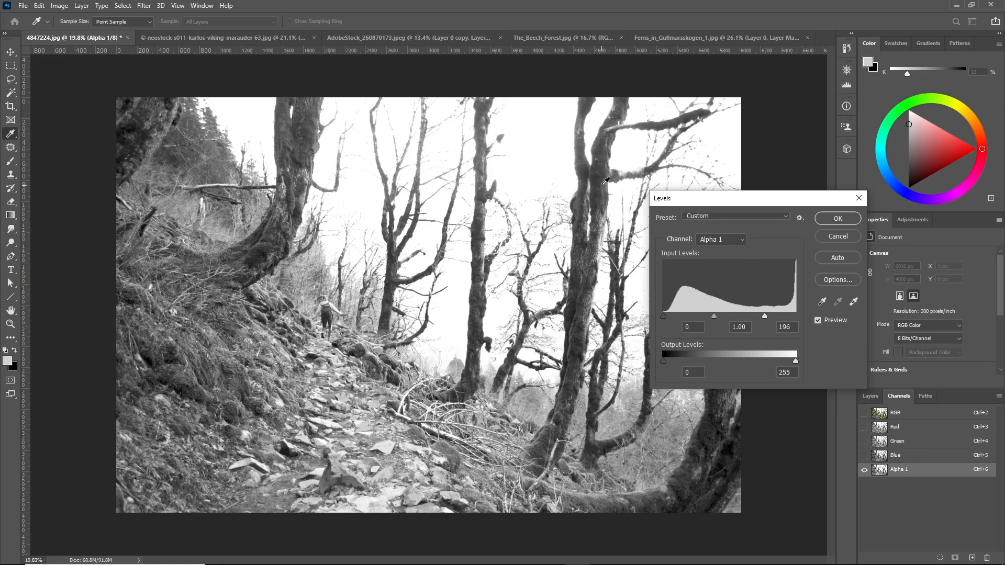
click(824, 303)
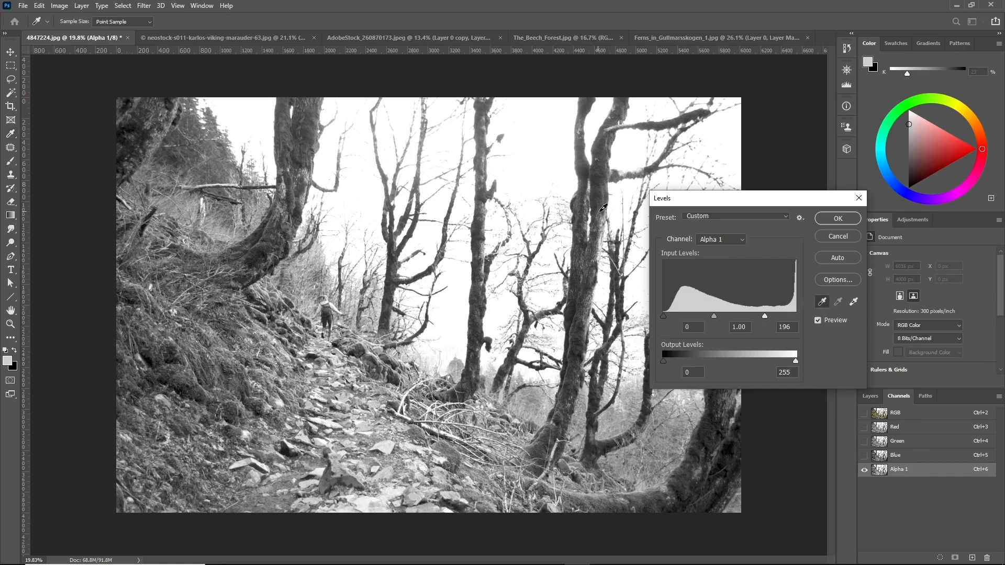
click(598, 214)
scroll(607, 285, up, 11)
scroll(612, 366, up, 20)
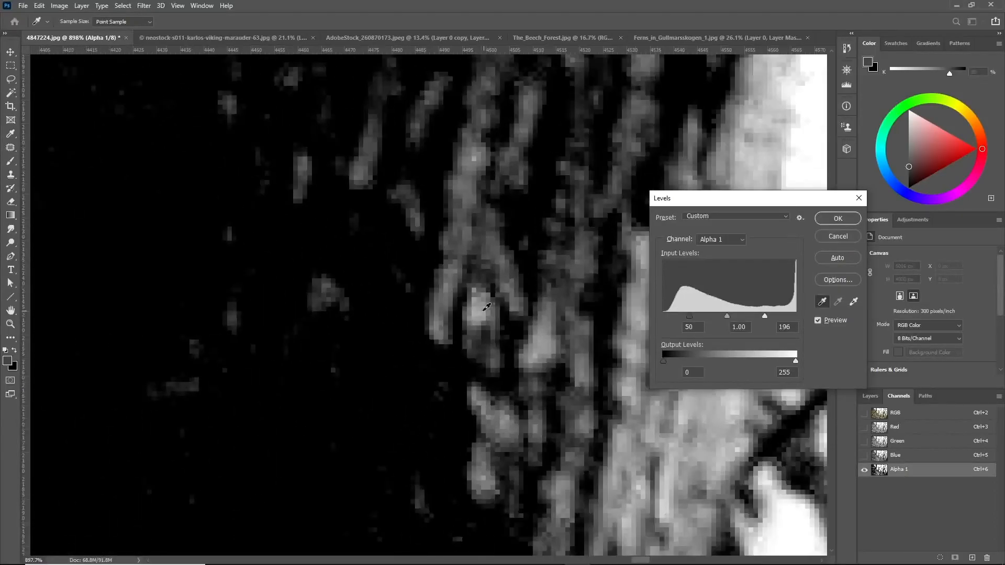
click(486, 309)
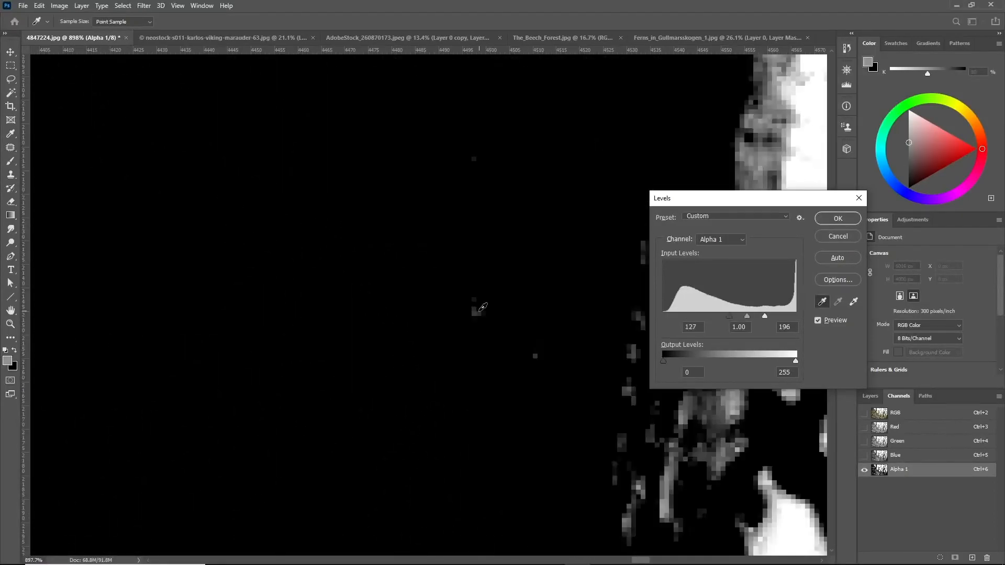
scroll(491, 364, down, 10)
scroll(542, 384, down, 14)
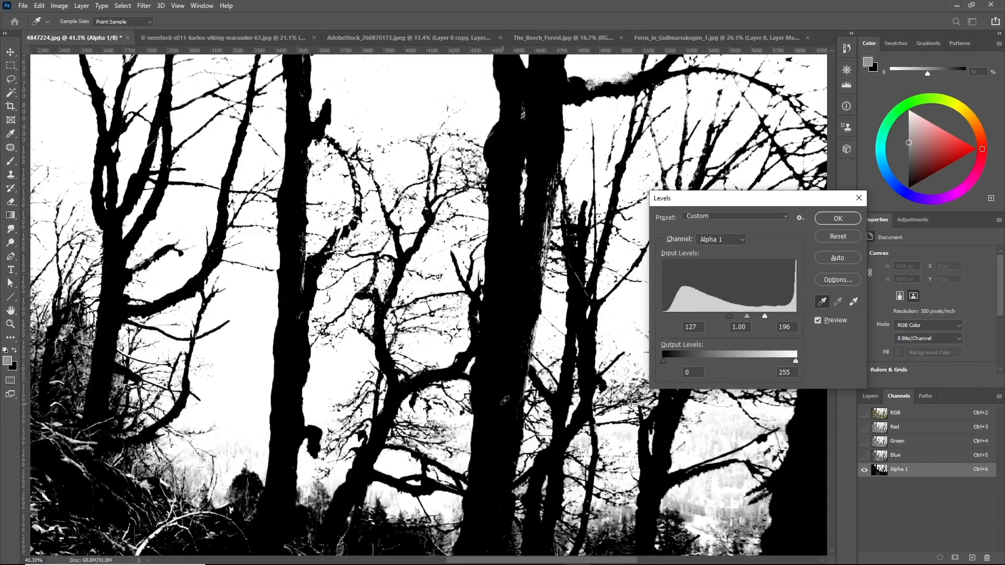
scroll(477, 322, up, 4)
scroll(429, 335, up, 9)
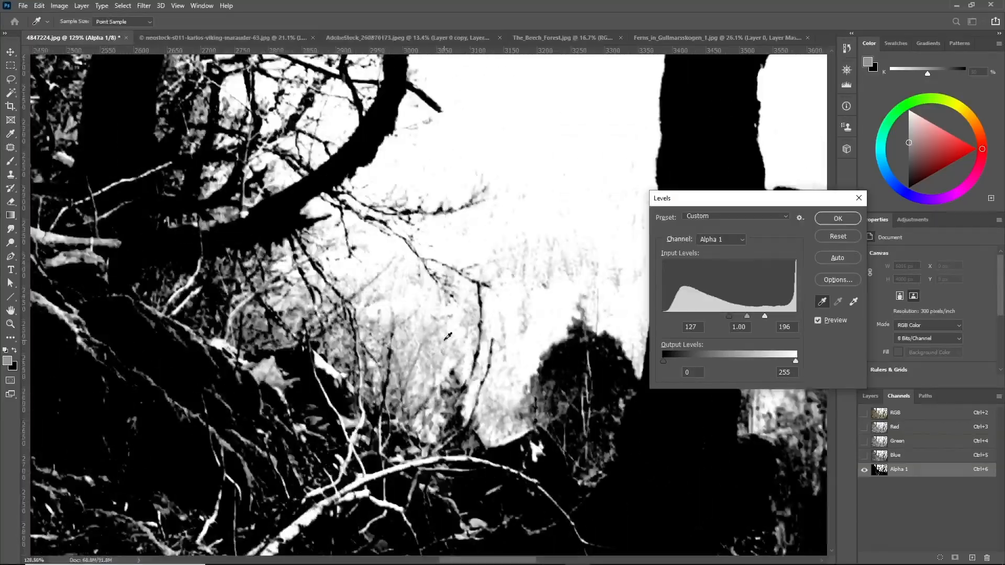
click(854, 302)
scroll(553, 266, up, 3)
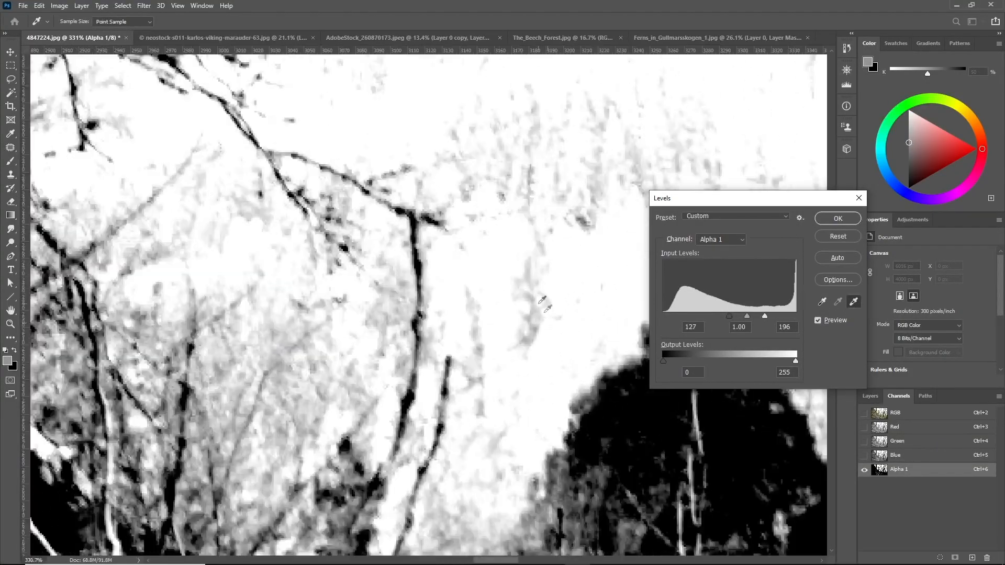
click(539, 301)
scroll(453, 403, down, 4)
scroll(452, 403, down, 8)
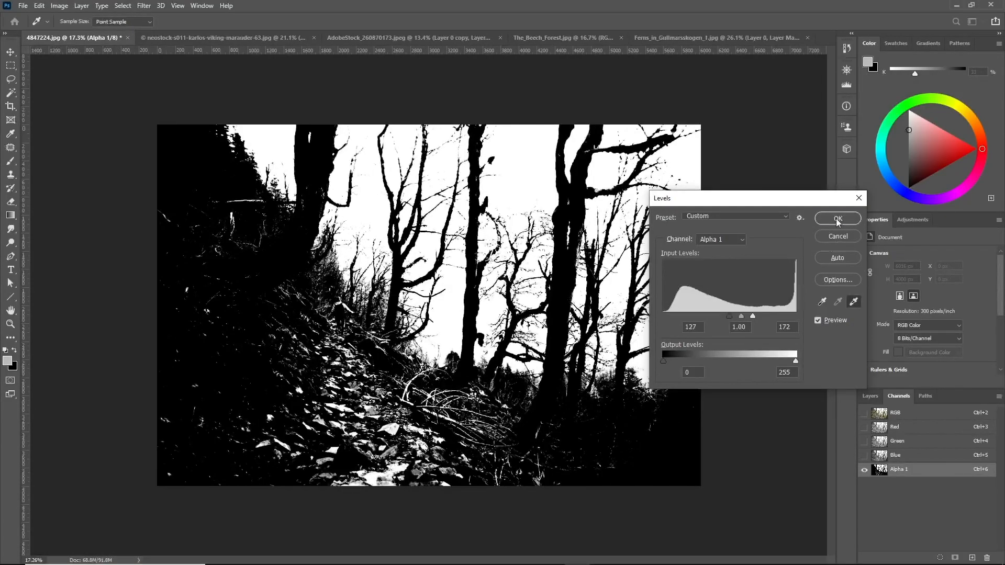
click(838, 219)
Lasso a pale strip along a tree trunk in the alpha channel and fill it with black, then deselect
key(l)
scroll(681, 240, up, 5)
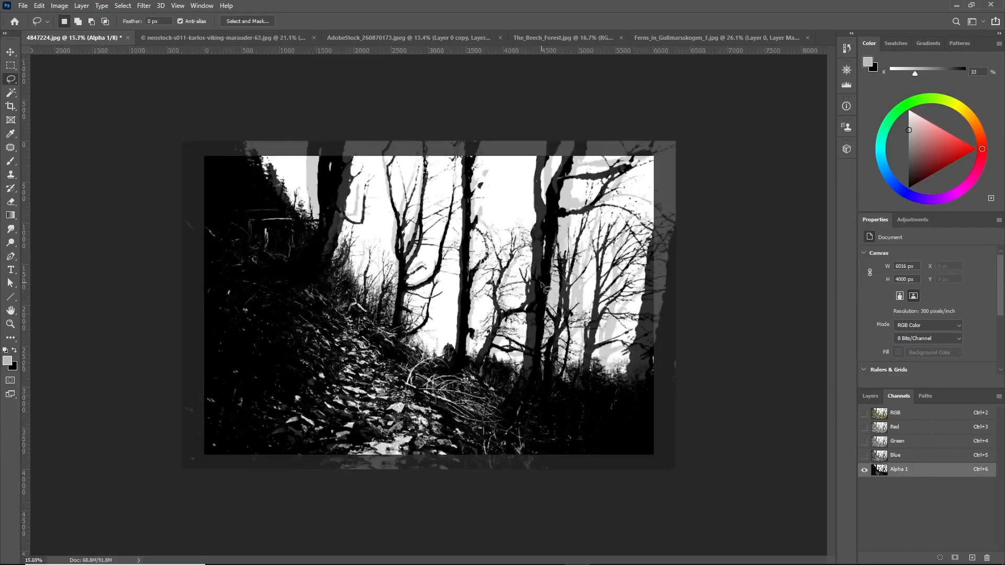
scroll(681, 240, up, 7)
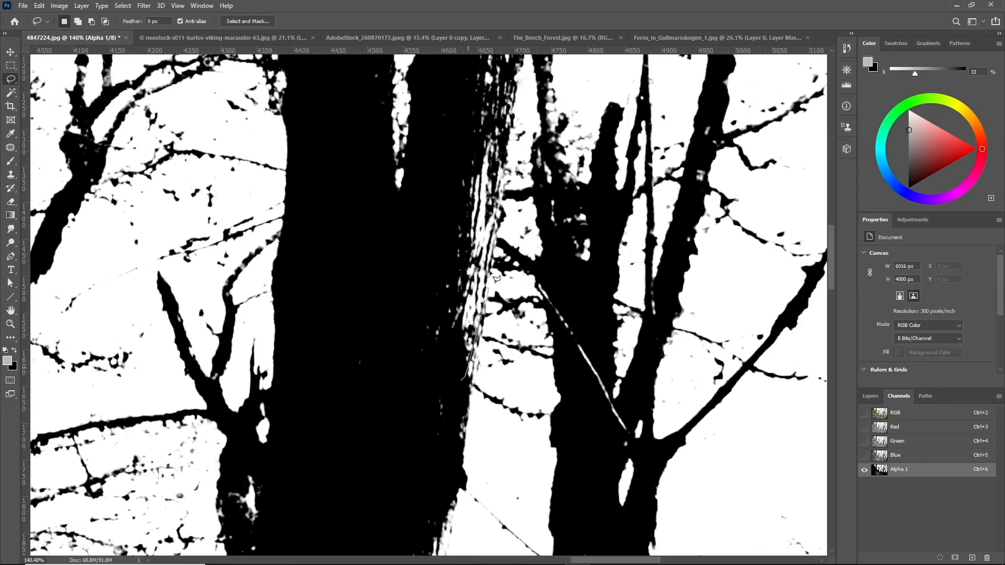
scroll(502, 242, up, 3)
mouse_move(490, 259)
mouse_down()
mouse_move(537, 90)
mouse_move(516, 225)
mouse_up()
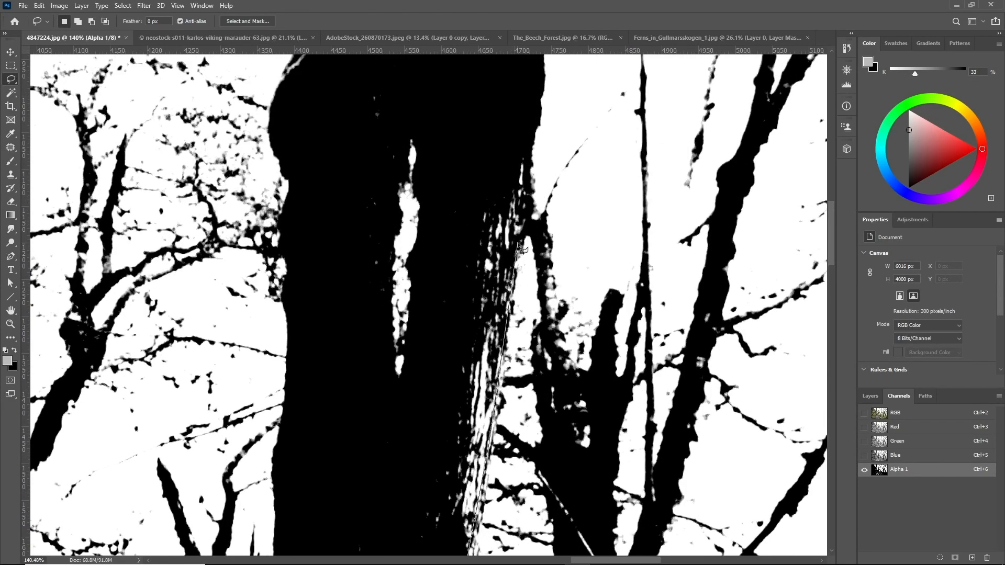
mouse_move(526, 148)
mouse_down()
mouse_move(490, 171)
mouse_move(443, 279)
mouse_move(292, 536)
mouse_move(430, 164)
mouse_move(429, 398)
mouse_move(384, 474)
mouse_move(444, 513)
mouse_up()
drag(465, 473, 461, 444)
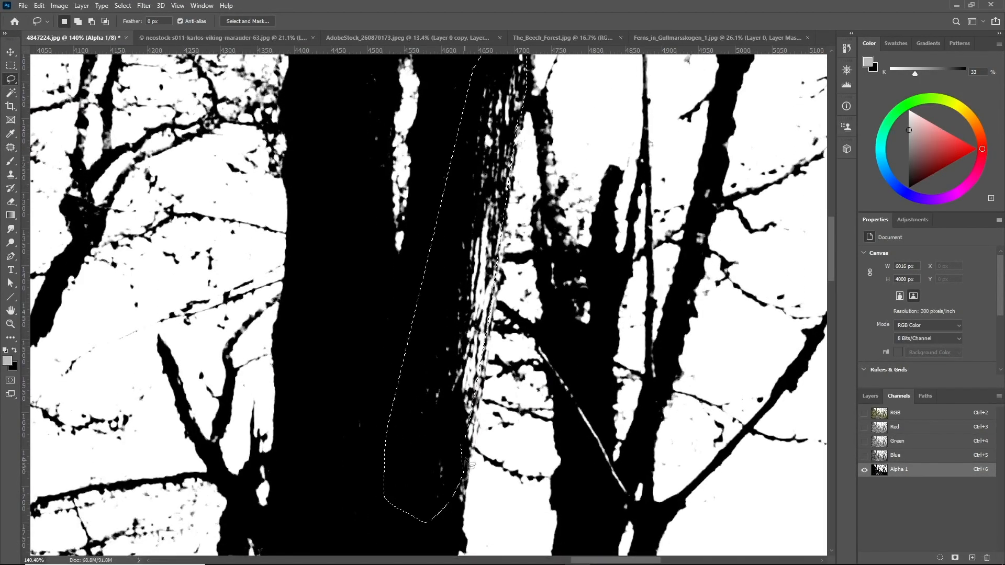
key(shift+F5)
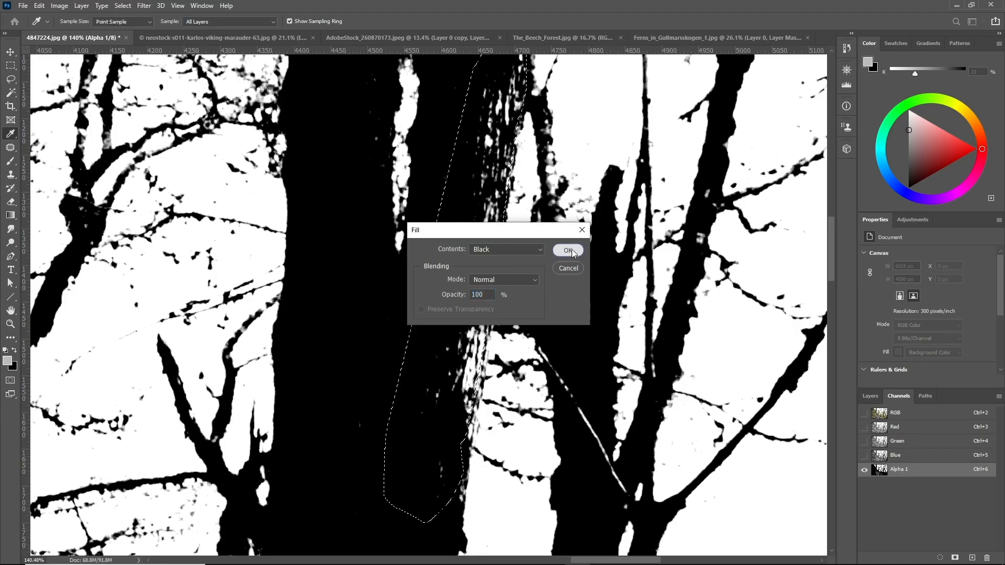
key(Return)
key(ctrl+d)
Lasso a light patch inside another trunk and fill it with black
scroll(549, 260, down, 5)
scroll(548, 258, down, 4)
scroll(403, 262, up, 10)
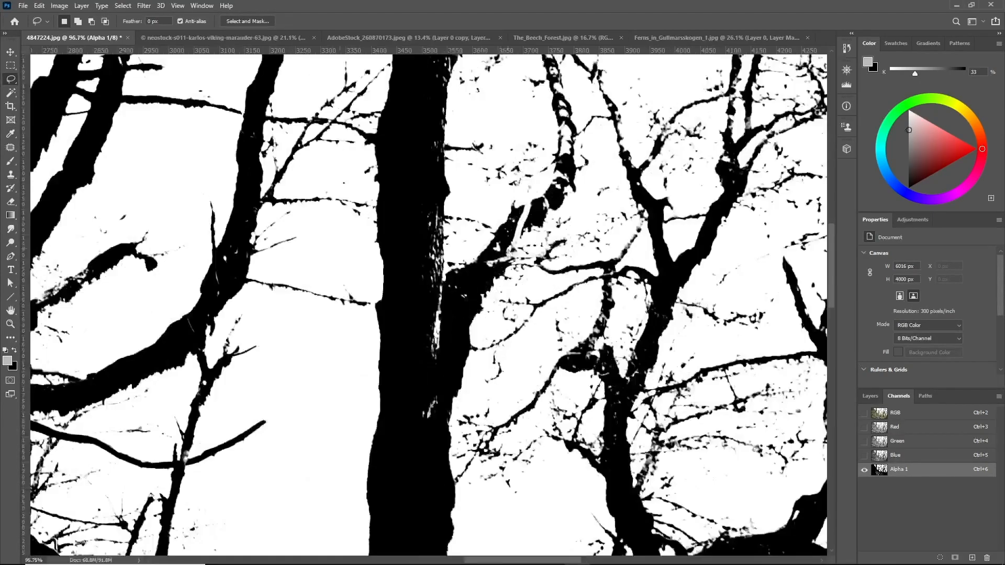
mouse_move(434, 230)
mouse_down()
mouse_move(373, 142)
mouse_move(461, 298)
mouse_move(438, 256)
mouse_up()
key(shift+F5)
key(Return)
key(ctrl+d)
key(shift+F5)
key(Return)
key(ctrl+d)
Lasso two more light patches on the trunks and fill each with black, deselecting after each
scroll(394, 300, down, 10)
scroll(396, 301, up, 6)
mouse_move(306, 479)
mouse_down()
mouse_move(301, 139)
mouse_move(378, 348)
mouse_move(308, 478)
mouse_up()
key(shift+F5)
click(573, 257)
key(ctrl+d)
scroll(407, 288, up, 3)
drag(411, 419, 393, 438)
key(shift+F5)
click(569, 251)
key(ctrl+d)
scroll(266, 302, down, 3)
scroll(276, 308, down, 5)
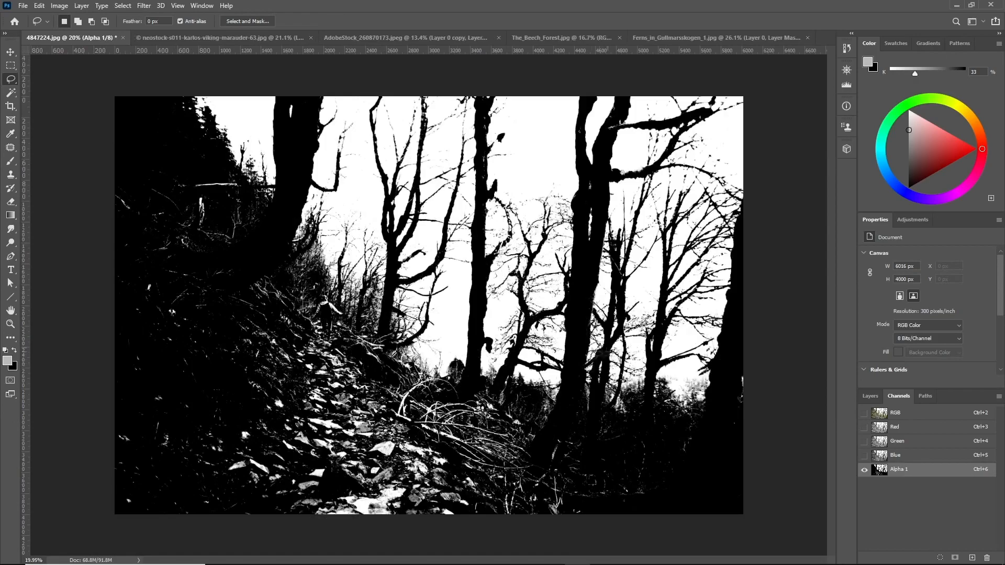
Lasso the remaining light gaps in the trees and fill them with black, then deselect
scroll(669, 298, up, 10)
mouse_move(659, 299)
mouse_down()
mouse_move(260, 330)
mouse_move(716, 301)
mouse_up()
key(shift+F5)
click(568, 250)
key(shift+F5)
mouse_move(329, 159)
mouse_down()
mouse_move(286, 367)
mouse_move(327, 193)
mouse_up()
click(567, 250)
scroll(528, 305, down, 7)
scroll(291, 371, up, 4)
key(shift+F5)
click(567, 250)
key(ctrl+d)
scroll(482, 251, down, 11)
scroll(458, 261, down, 1)
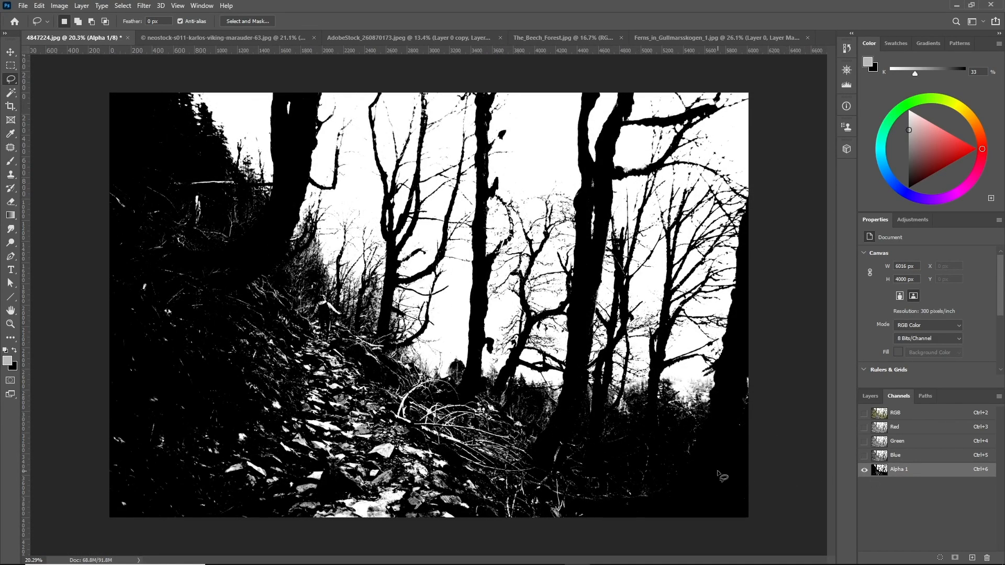
Invert the Alpha 1 channel and load it as a selection on the RGB composite
key(ctrl+i)
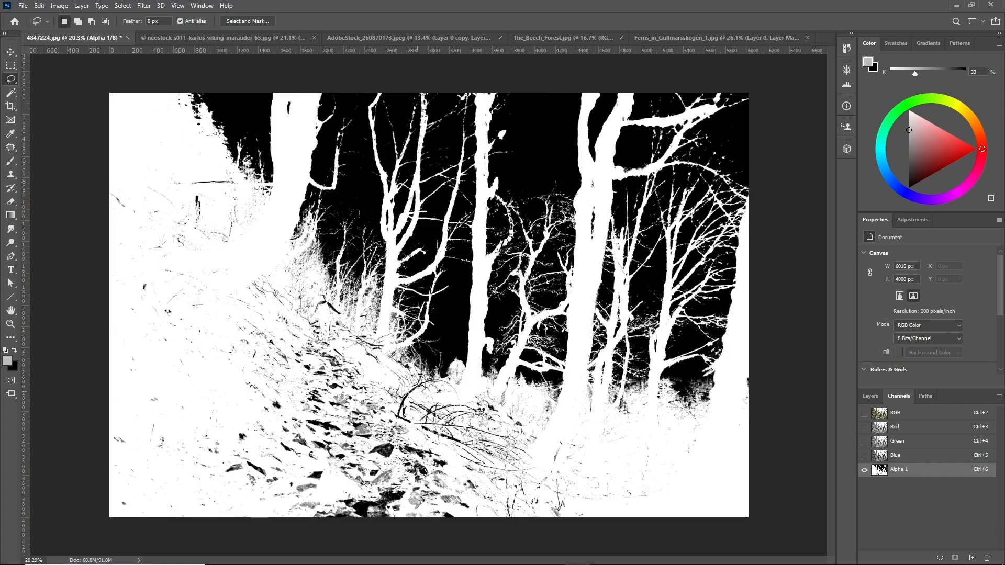
ctrl+click(880, 471)
click(877, 413)
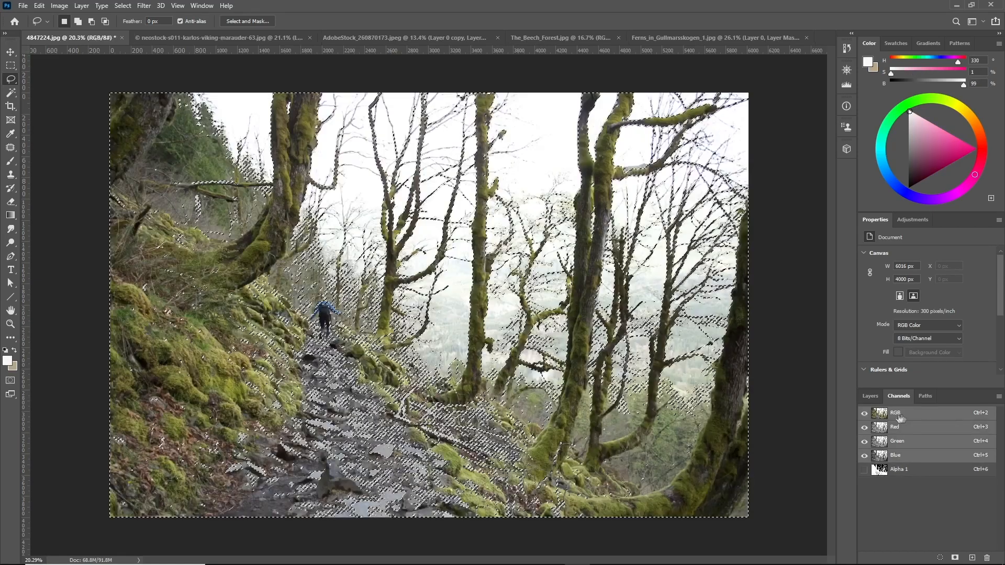
Convert the locked Background into a regular editable layer
click(869, 396)
double_click(932, 459)
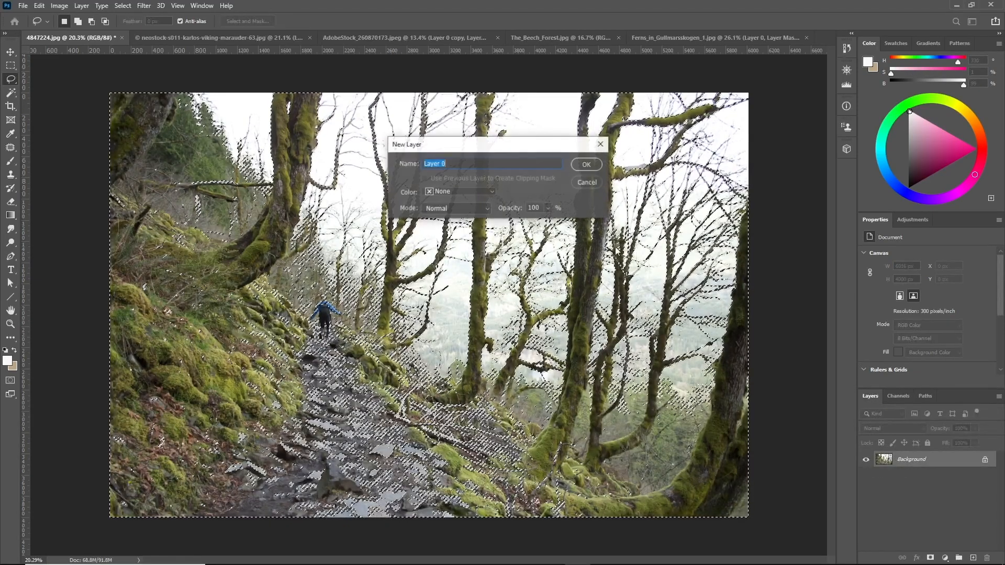
click(585, 165)
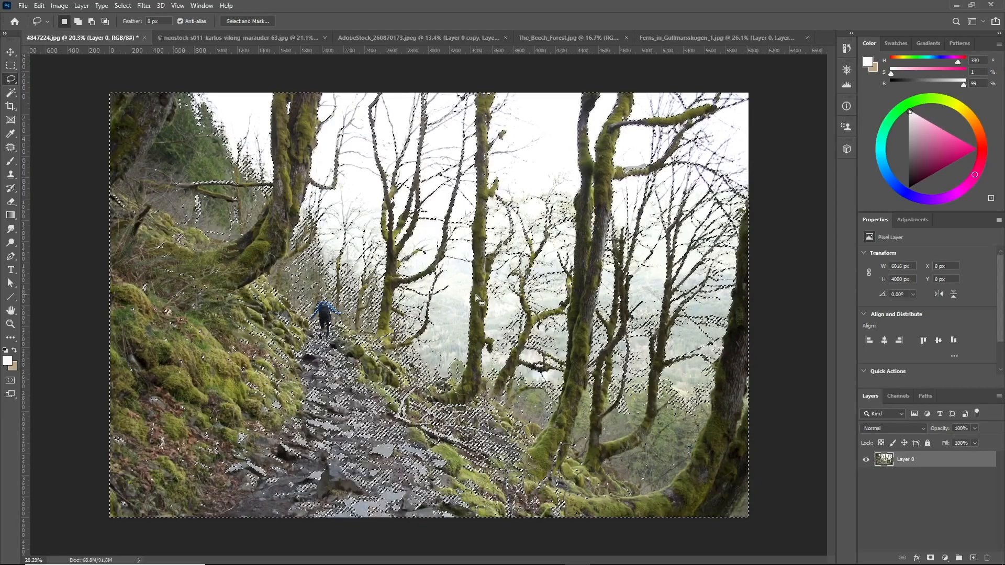
Refine the selection in Select and Mask with a 7 px edge radius and 30% contrast, outputting a layer mask
click(250, 21)
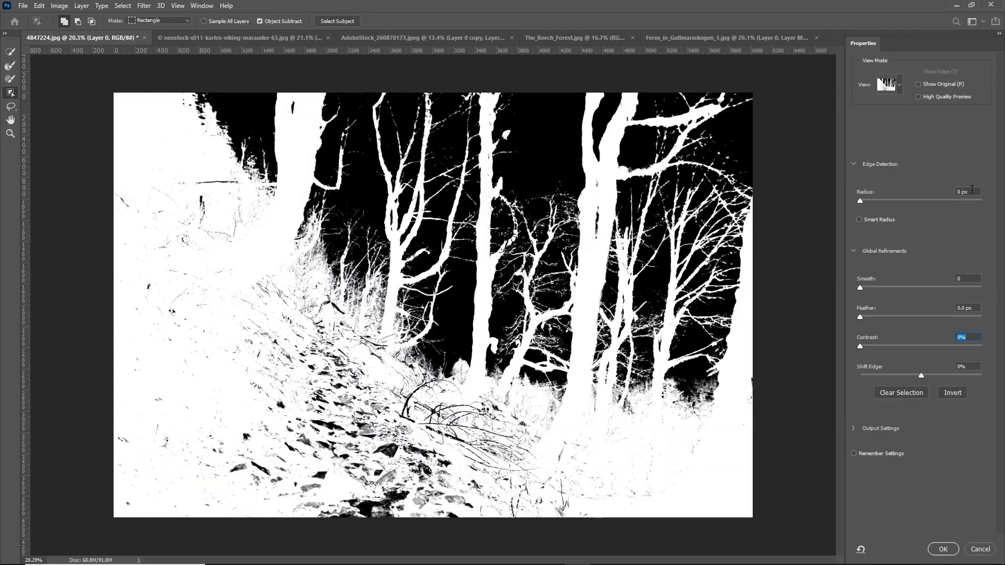
key(shift+Up)
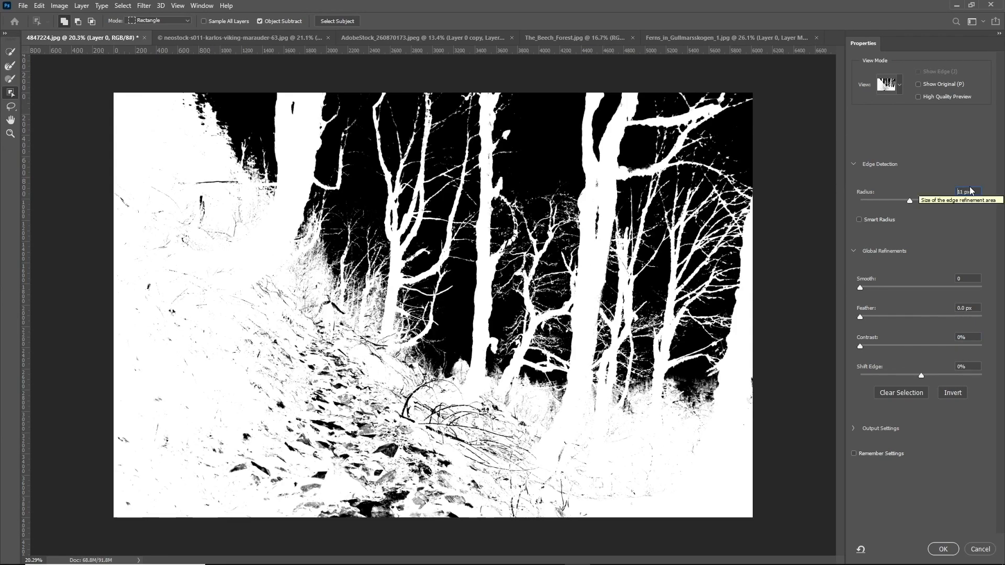
click(968, 193)
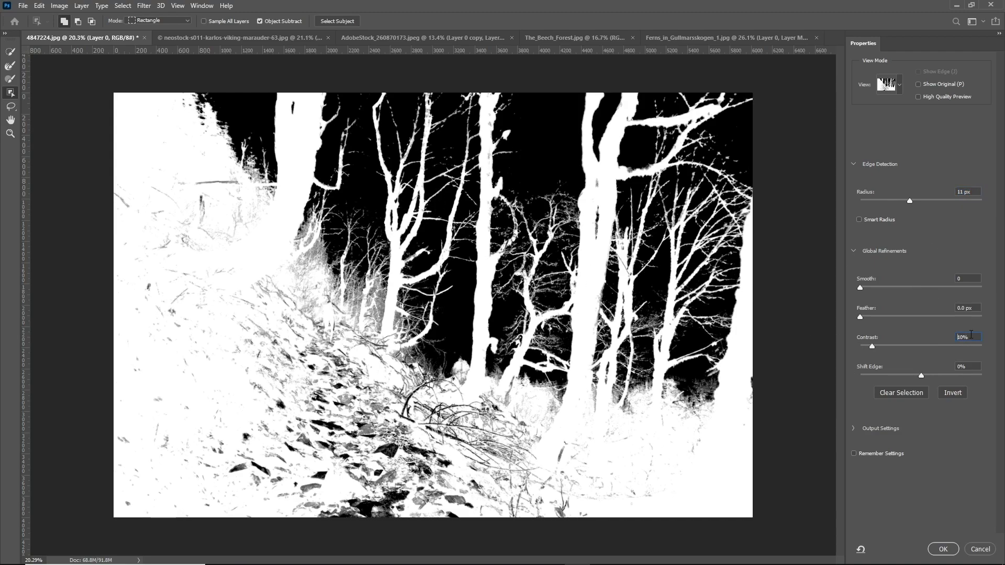
click(971, 334)
key(shift+Up)
key(shift+Up)
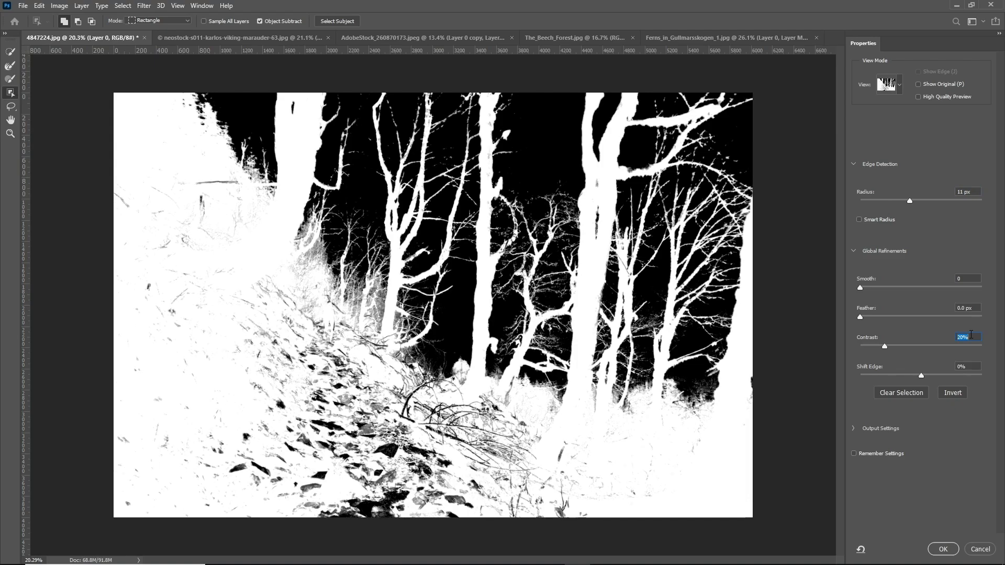
key(shift+Down)
key(shift+Up)
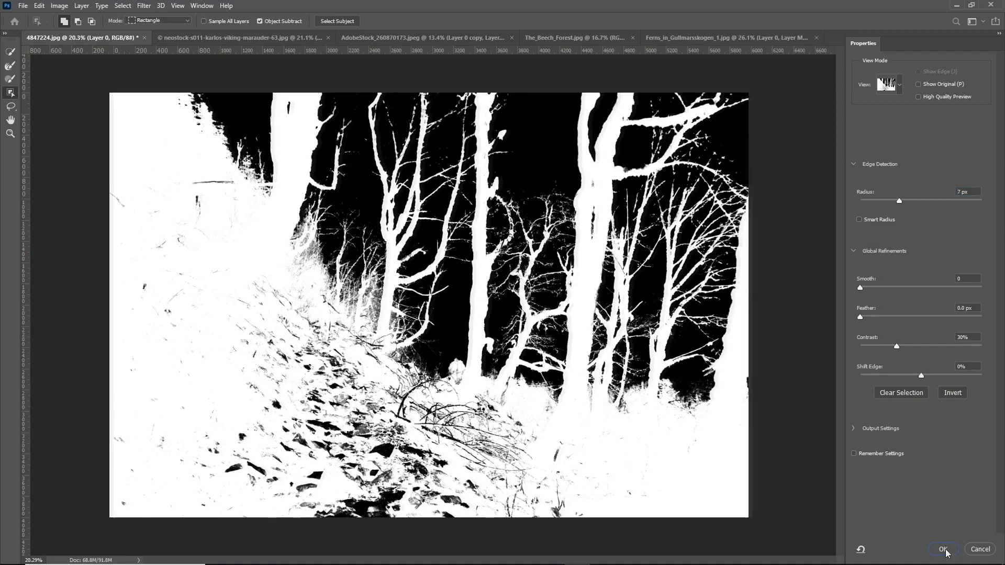
click(944, 549)
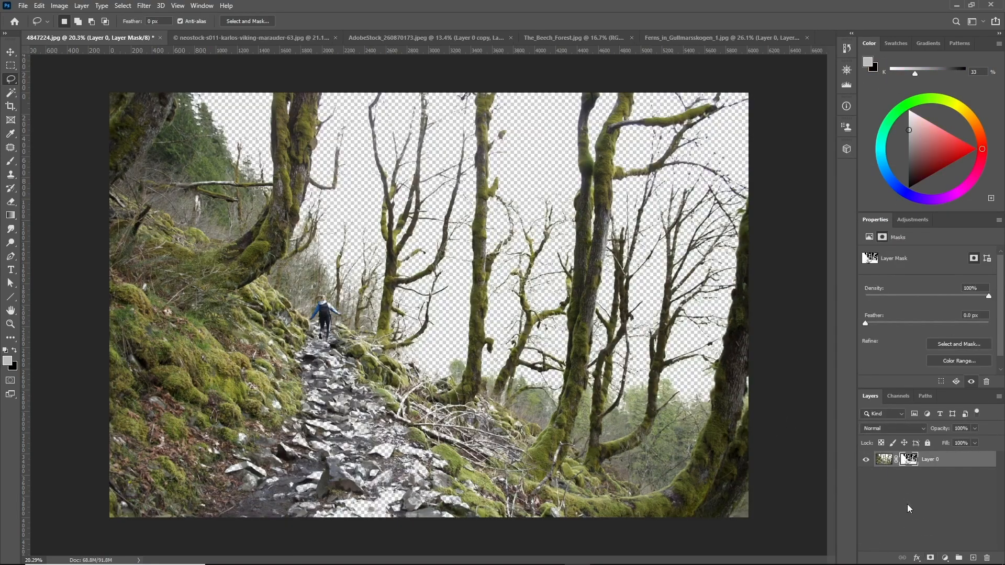
Add a new layer beneath the tree layer and fill it with black
click(973, 558)
drag(949, 464, 948, 486)
key(shift+F5)
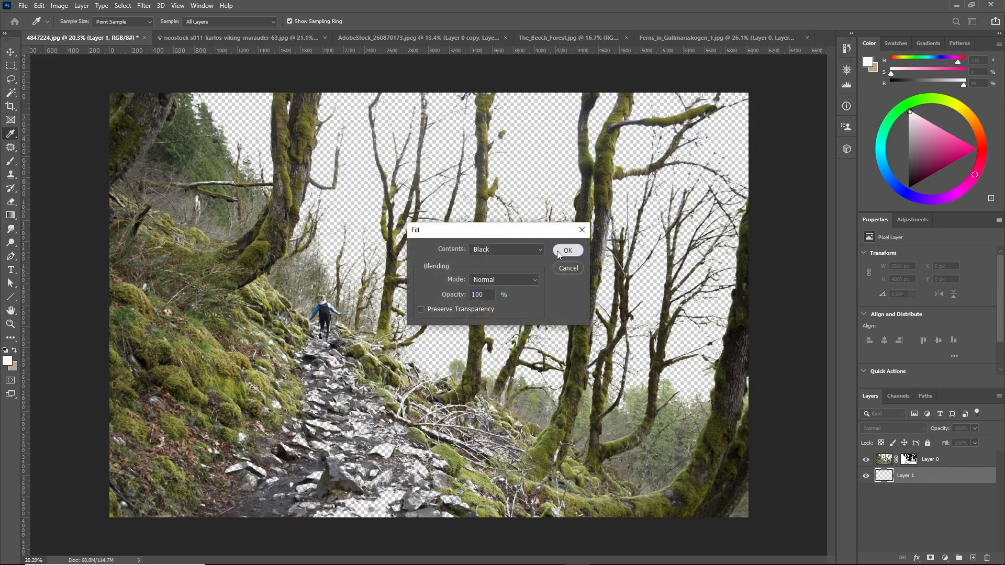
click(567, 250)
Paint with a white brush on the tree layer's mask to restore parts of the mossy branches
key(l)
scroll(446, 222, up, 6)
scroll(445, 220, up, 5)
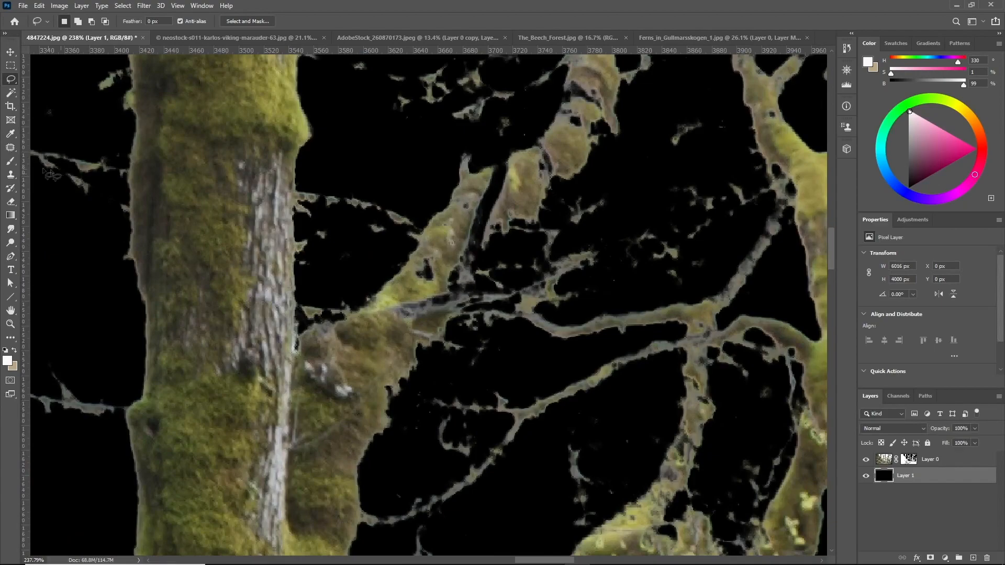
key(b)
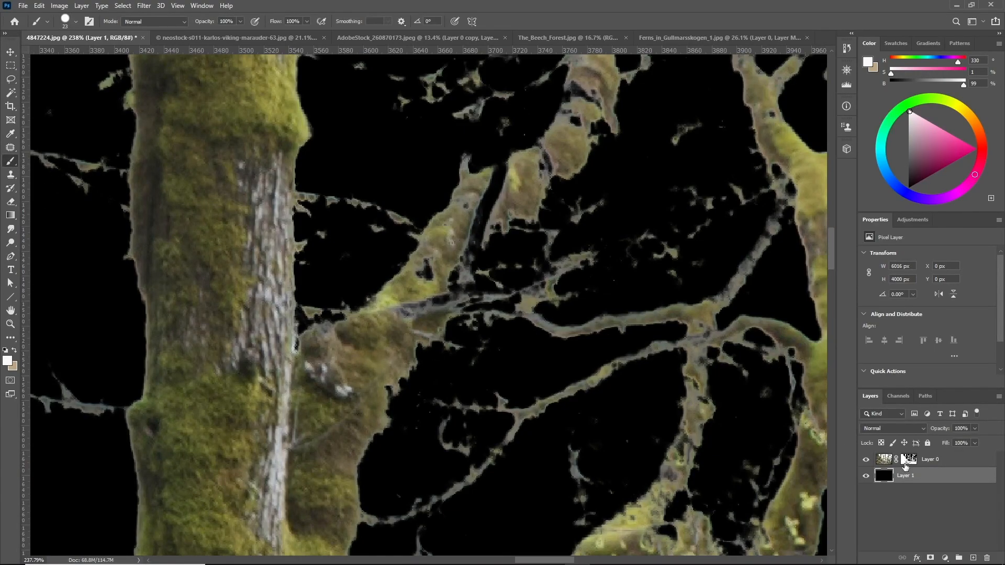
click(909, 459)
click(5, 351)
mouse_move(423, 299)
mouse_down()
mouse_move(481, 230)
mouse_move(438, 269)
mouse_move(431, 264)
mouse_move(477, 214)
mouse_move(423, 305)
mouse_move(451, 283)
mouse_up()
scroll(451, 283, down, 3)
mouse_move(485, 230)
mouse_down()
mouse_move(508, 185)
mouse_move(515, 197)
mouse_move(508, 104)
mouse_up()
scroll(508, 105, up, 2)
drag(509, 167, 495, 124)
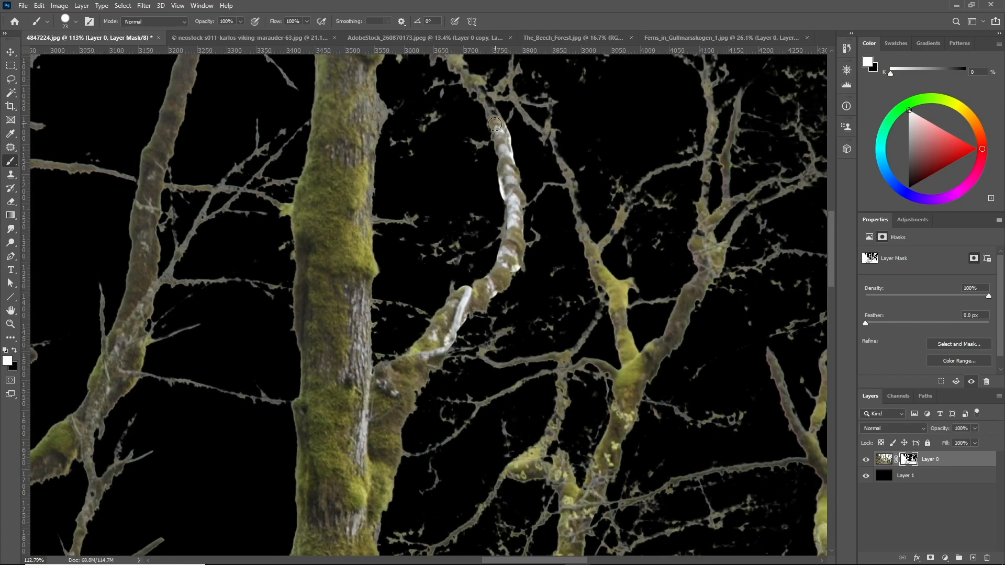
Paint black on the mask to remove the light fringe along the pale branch
scroll(530, 134, up, 5)
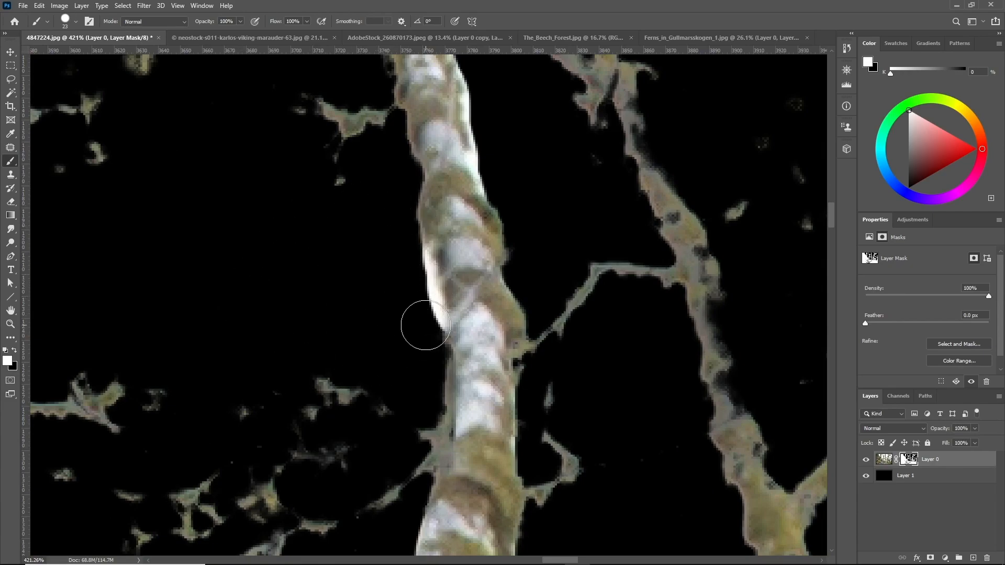
key(x)
drag(419, 341, 420, 278)
scroll(523, 230, up, 2)
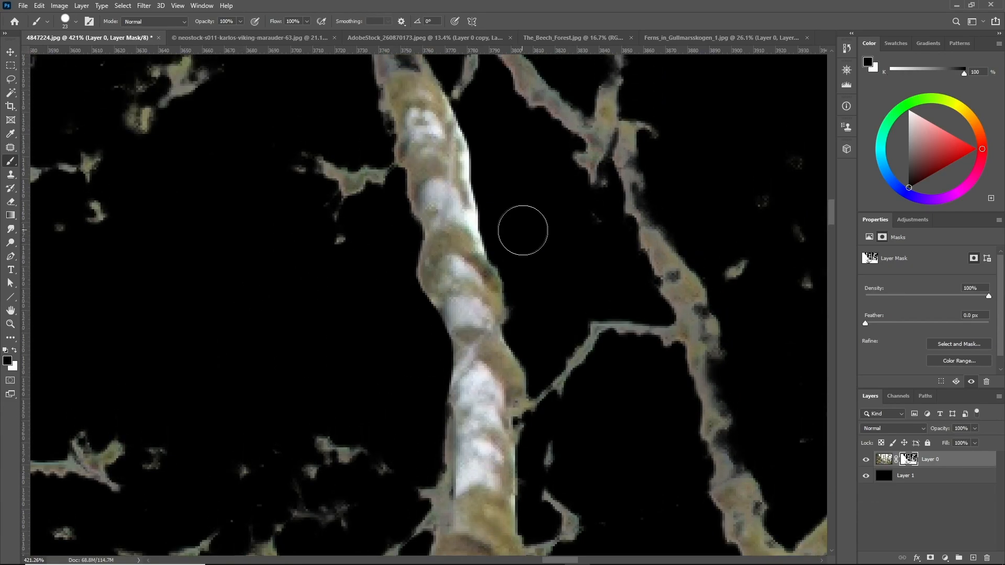
scroll(482, 128, down, 2)
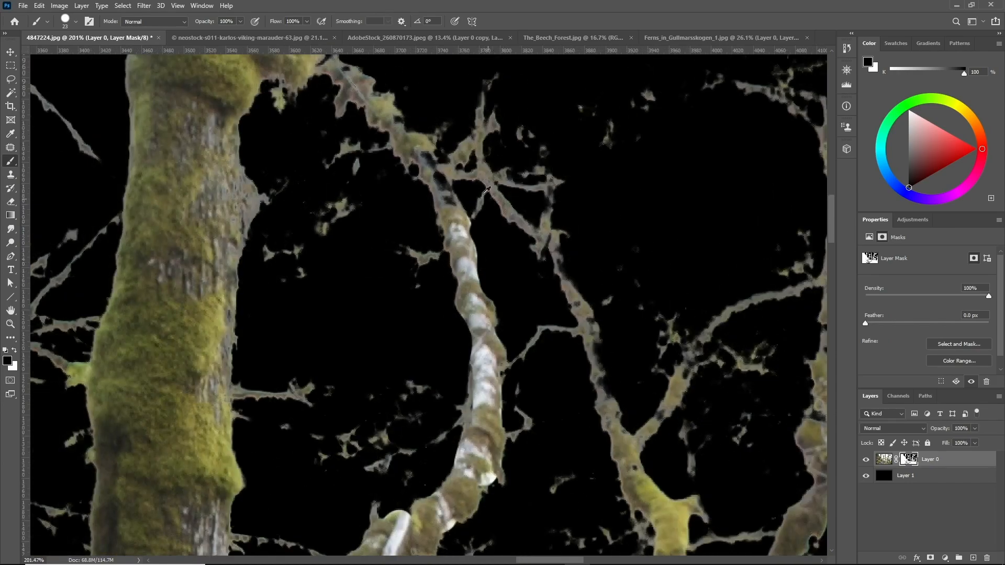
scroll(486, 191, up, 2)
Touch up the mask where the pale branch meets the trunk, alternating white and black brush strokes
key(x)
drag(460, 254, 442, 251)
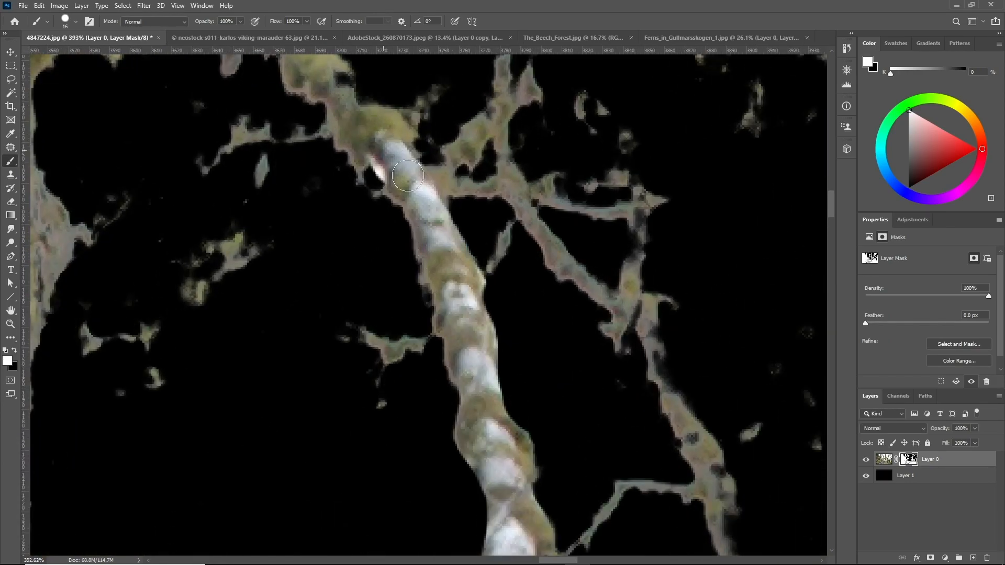
key(x)
drag(381, 179, 374, 172)
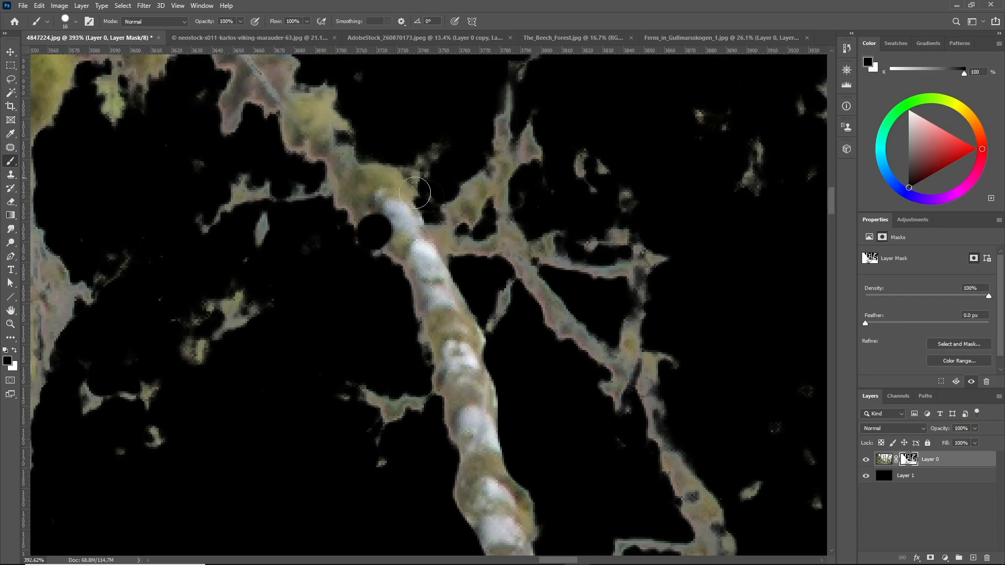
scroll(447, 209, up, 3)
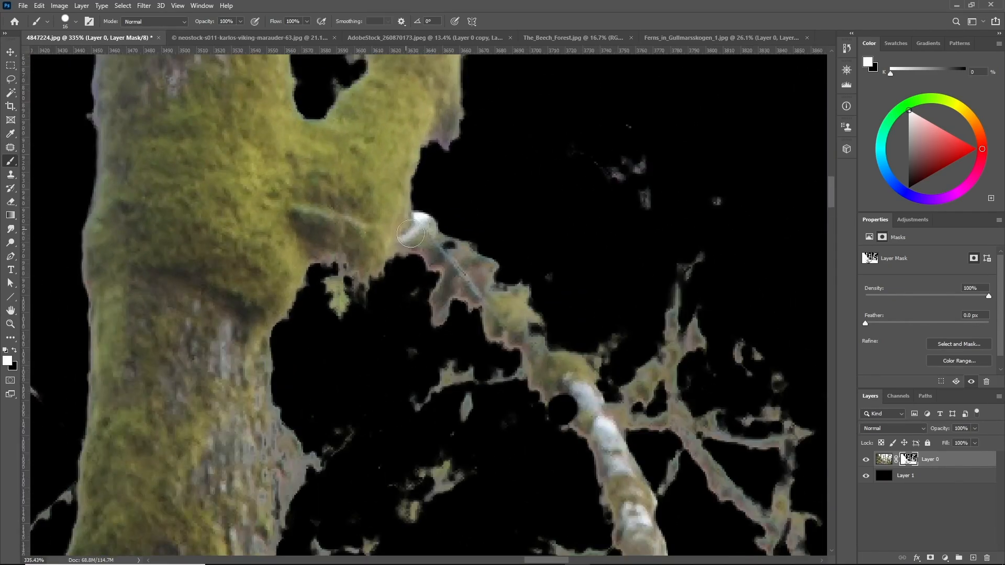
scroll(464, 223, up, 5)
key(x)
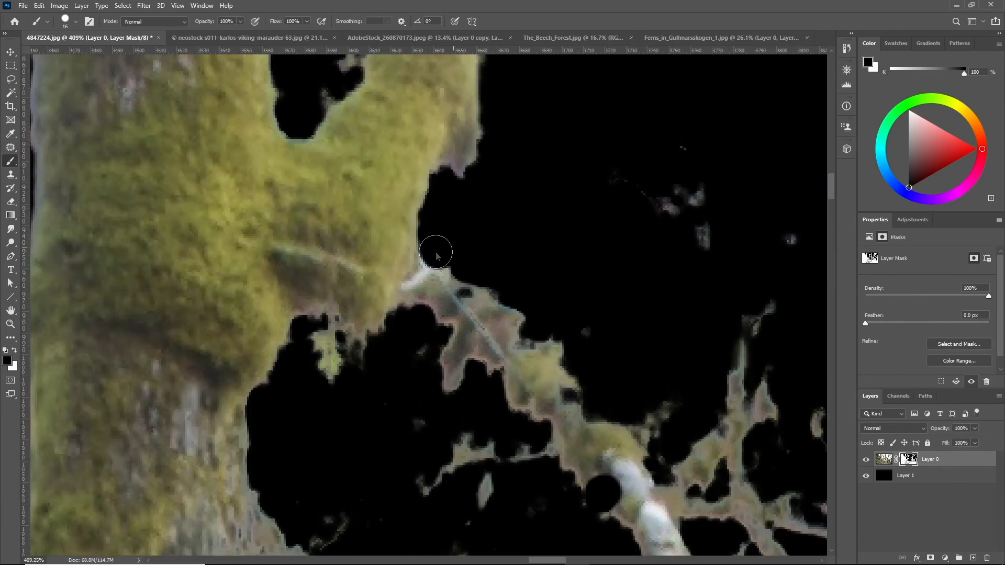
scroll(443, 237, down, 8)
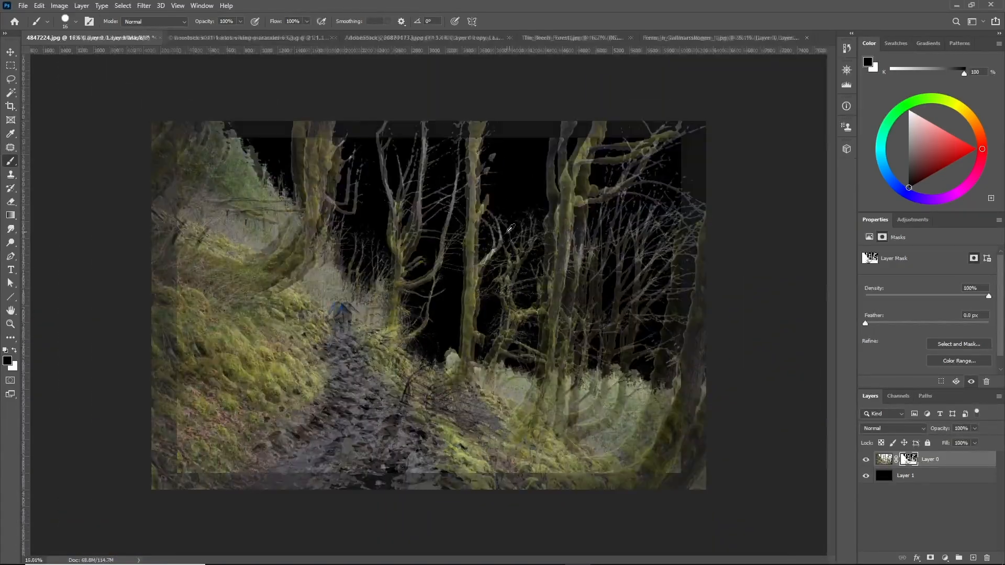